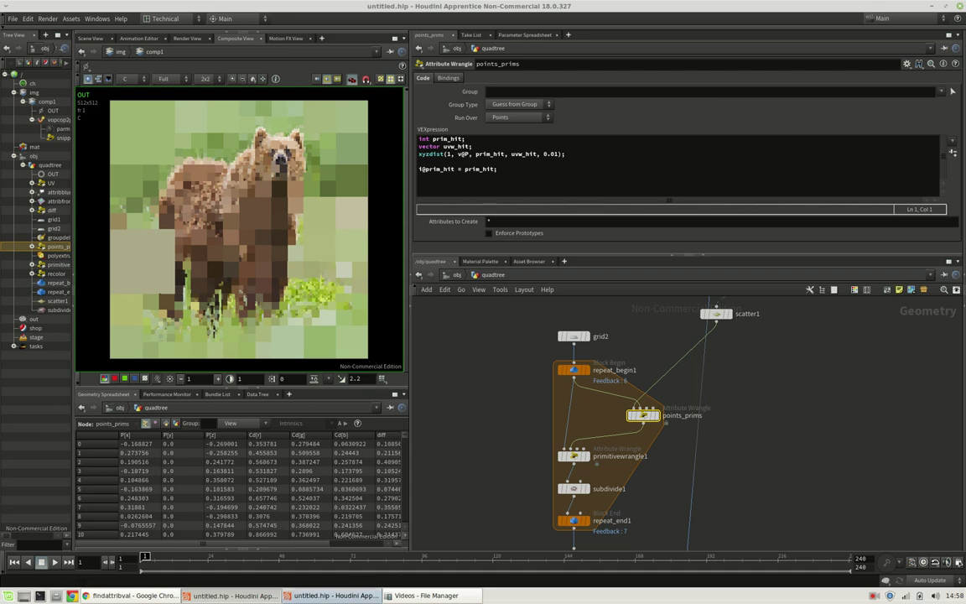
# Step: Switch to the empty Houdini scene, add a Geometry object to it and go inside that object
pyautogui.hotkey('alt', 'Tab')
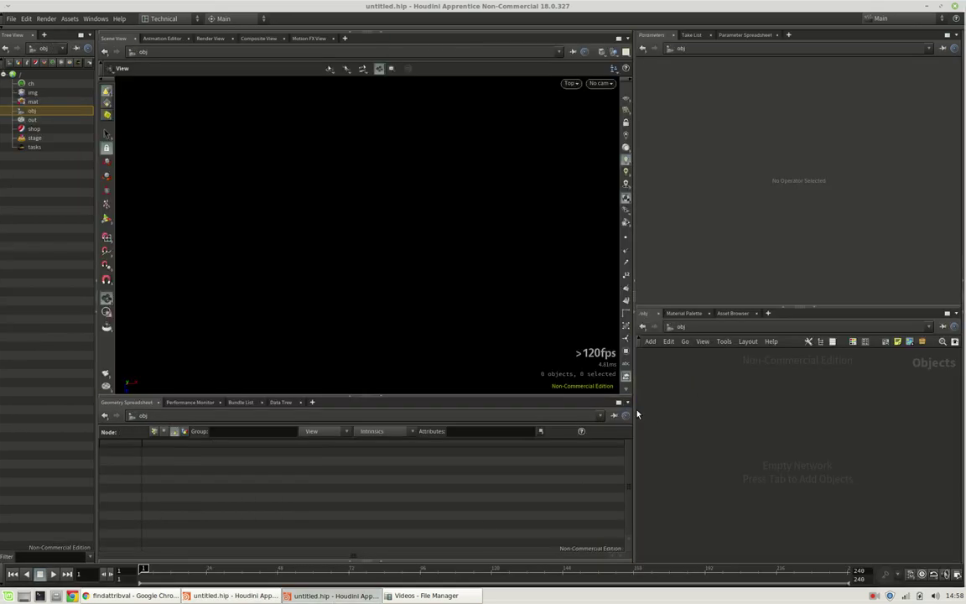
pyautogui.moveTo(633, 397); pyautogui.dragTo(592, 401)
pyautogui.press('Tab')
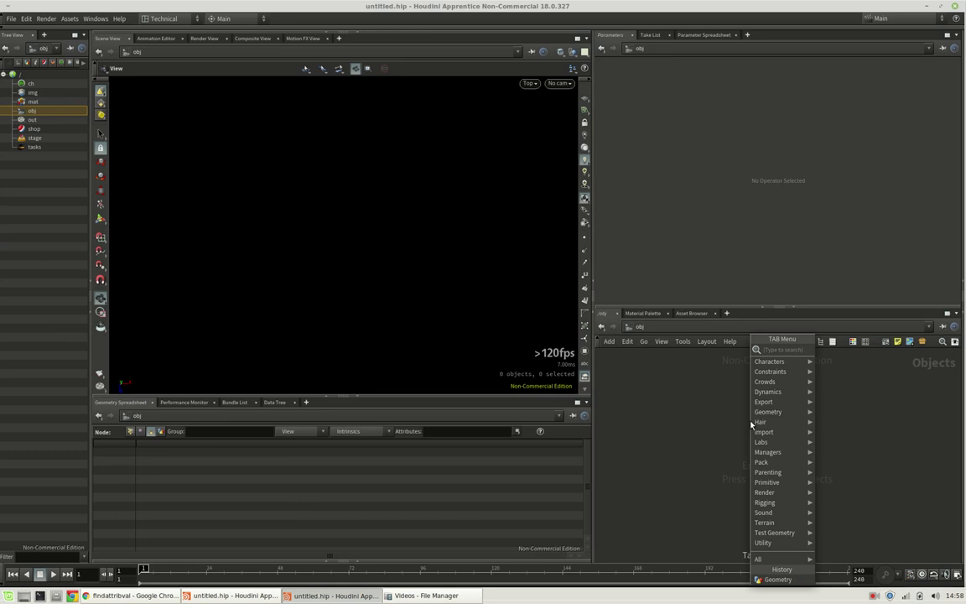
pyautogui.moveTo(751, 423)
pyautogui.write('geo')
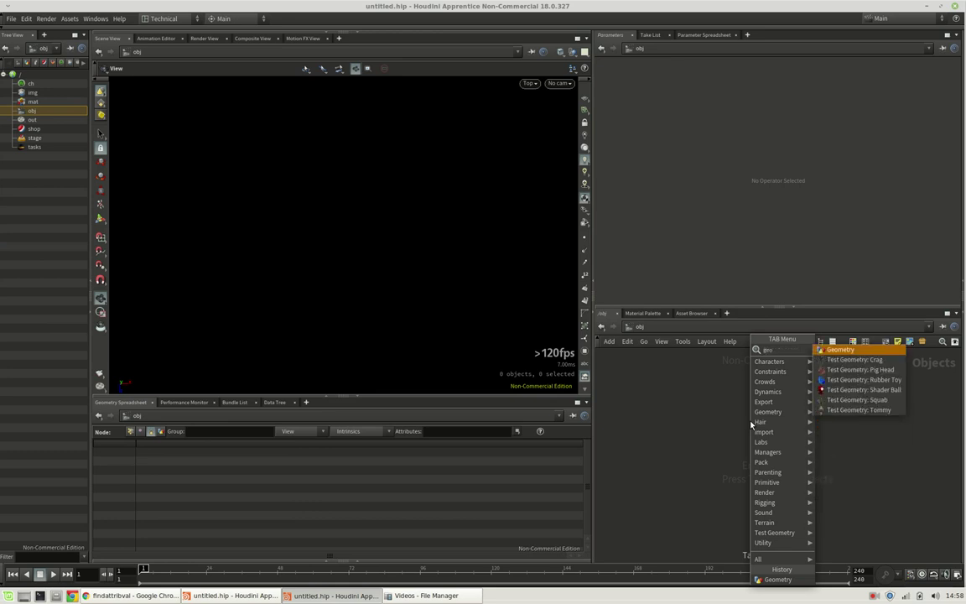
pyautogui.press('Return')
pyautogui.doubleClick(752, 425)
# Step: Add a Grid node to the empty geometry network
pyautogui.press('Tab')
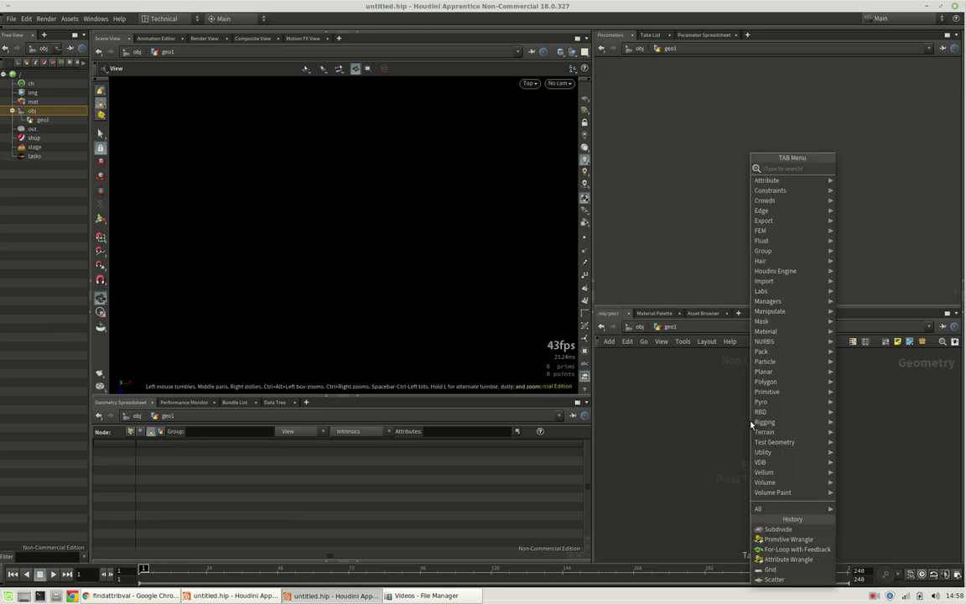
pyautogui.write('grid')
pyautogui.press('Return')
pyautogui.click(751, 421)
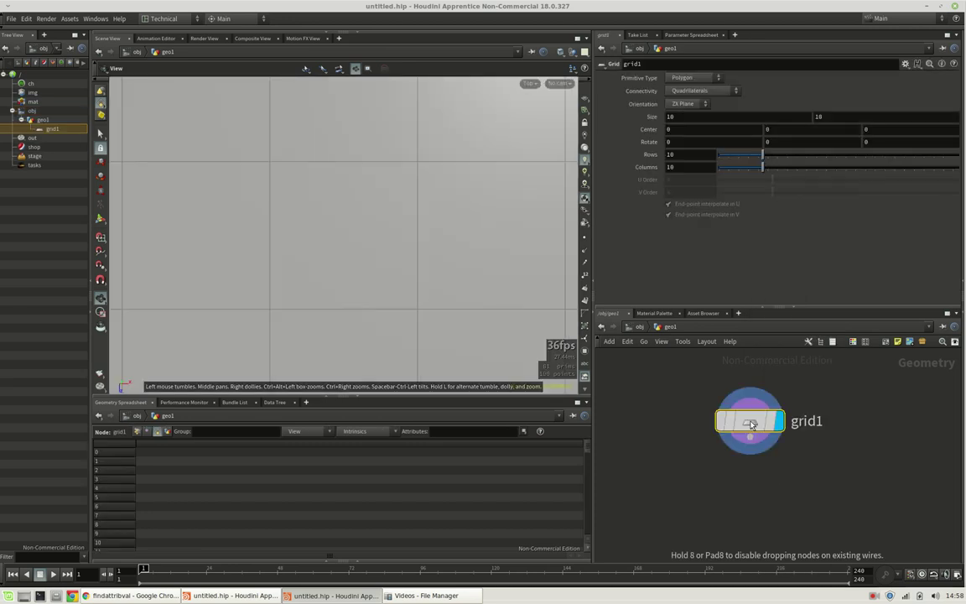
# Step: Set the grid's size to 1 by 1 with 512 rows and 512 columns
pyautogui.doubleClick(694, 115)
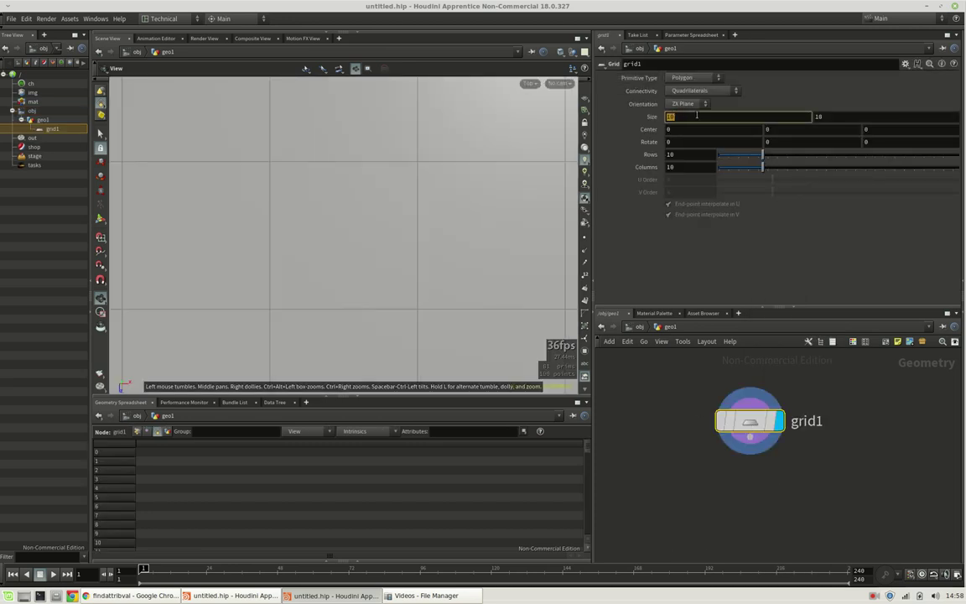
pyautogui.write('1')
pyautogui.press('Tab')
pyautogui.write('1')
pyautogui.press('Tab')
pyautogui.press('Tab')
pyautogui.press('Tab')
pyautogui.press('Tab')
pyautogui.press('Tab')
pyautogui.press('Tab')
pyautogui.press('Tab')
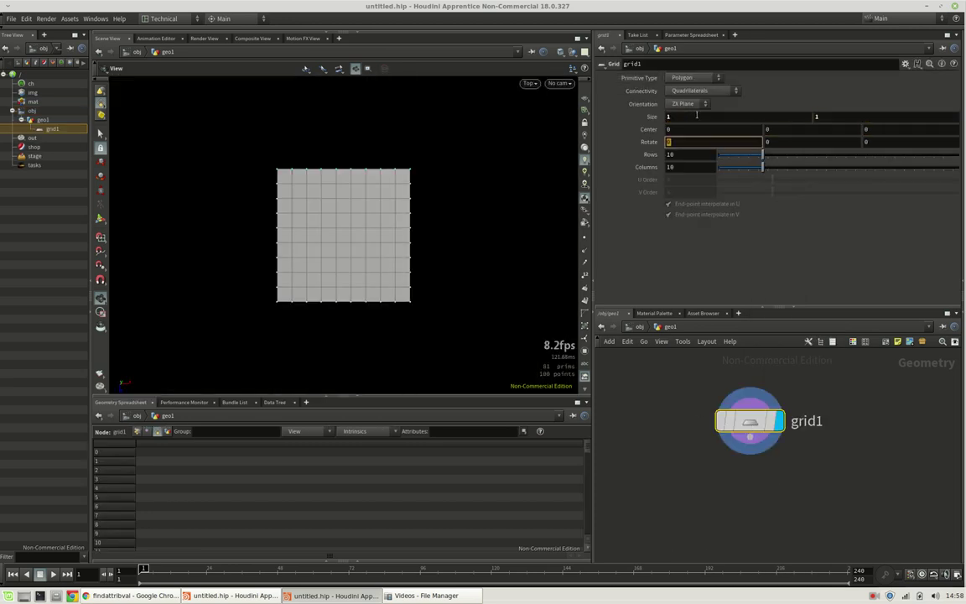
pyautogui.write('512')
pyautogui.press('Tab')
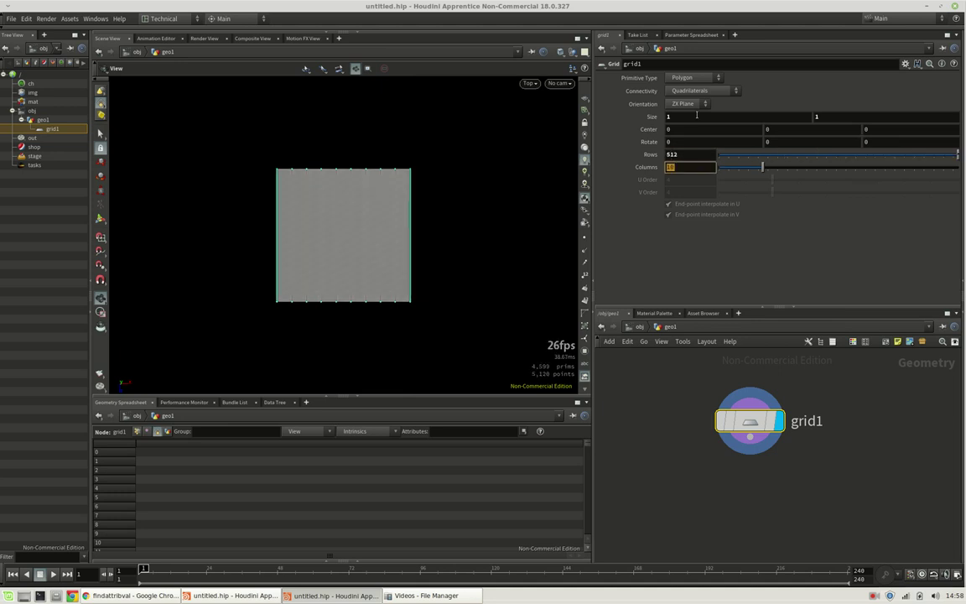
pyautogui.write('512')
pyautogui.press('Return')
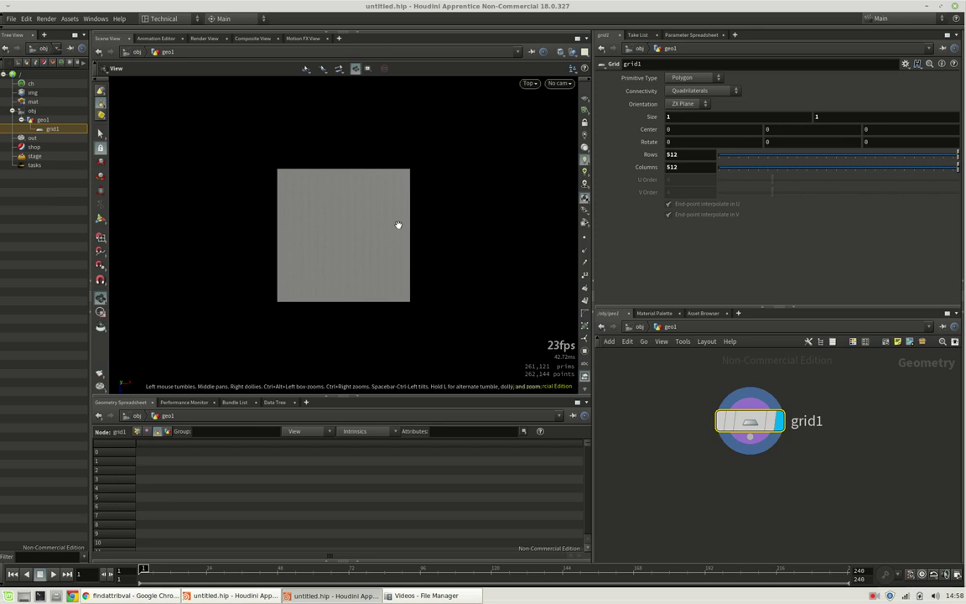
# Step: Add an Attribute from Map node connected below the grid and display its output
pyautogui.scroll(3, 397, 227)
pyautogui.press('Tab')
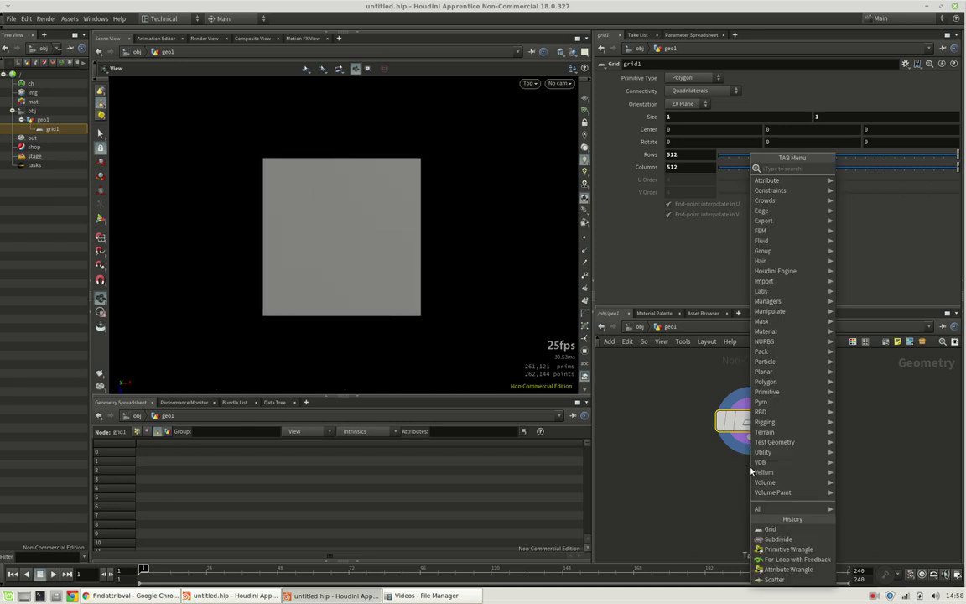
pyautogui.write('afrom')
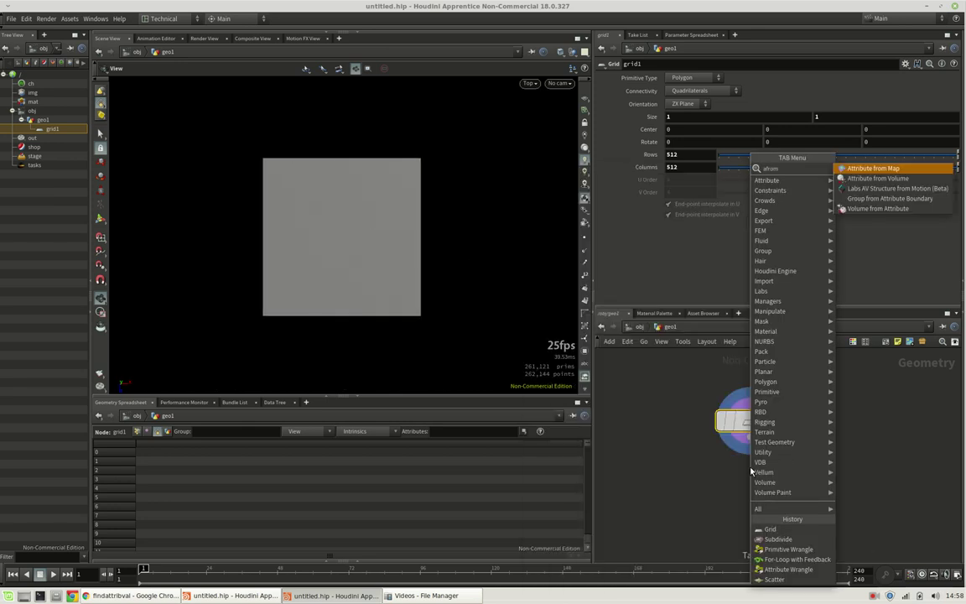
pyautogui.press('Return')
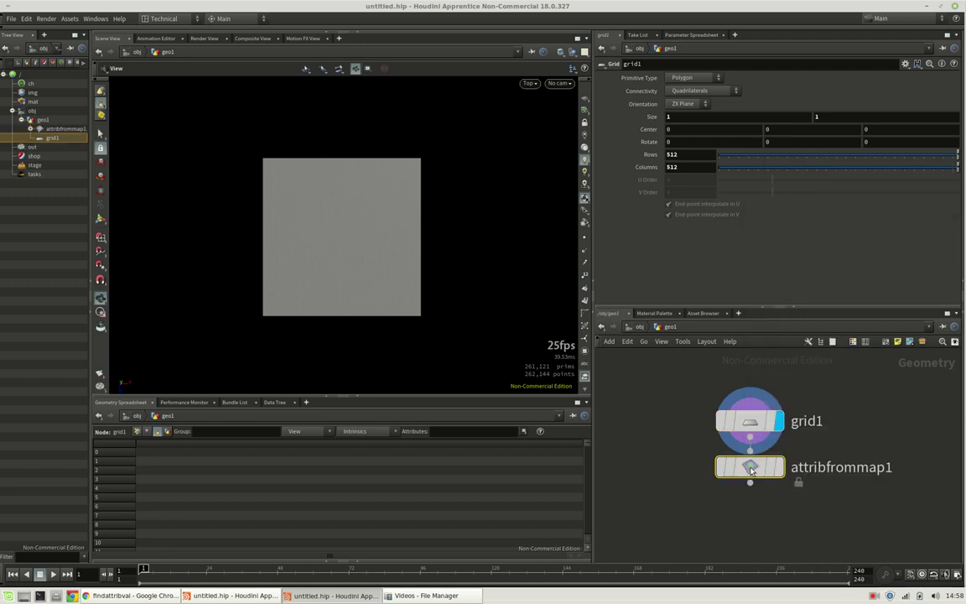
pyautogui.click(750, 491)
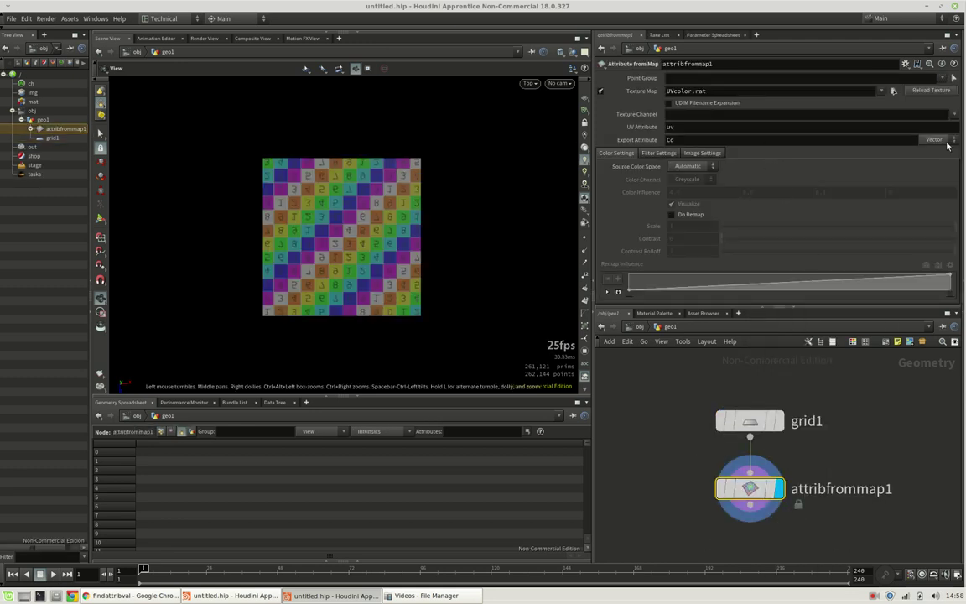
# Step: Load bear.jpg from the Downloads folder as the texture map of the Attribute from Map node
pyautogui.click(893, 91)
pyautogui.scroll(-5, 741, 158)
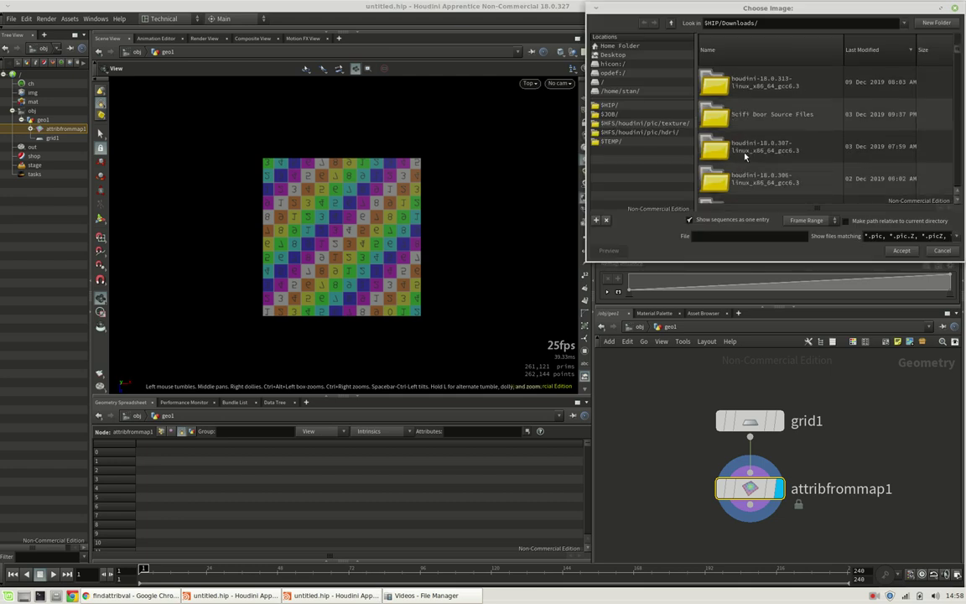
pyautogui.scroll(-3, 749, 149)
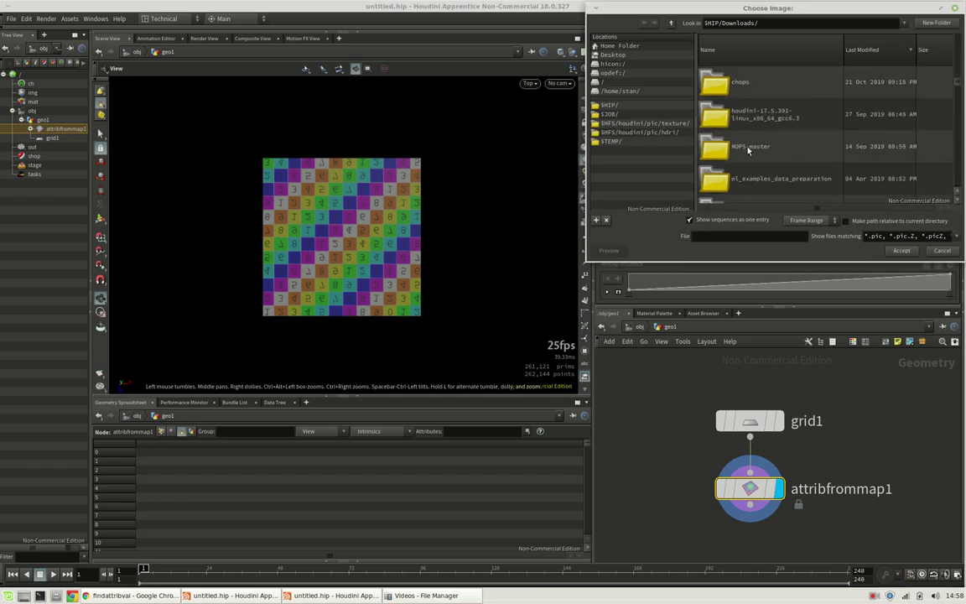
pyautogui.doubleClick(672, 131)
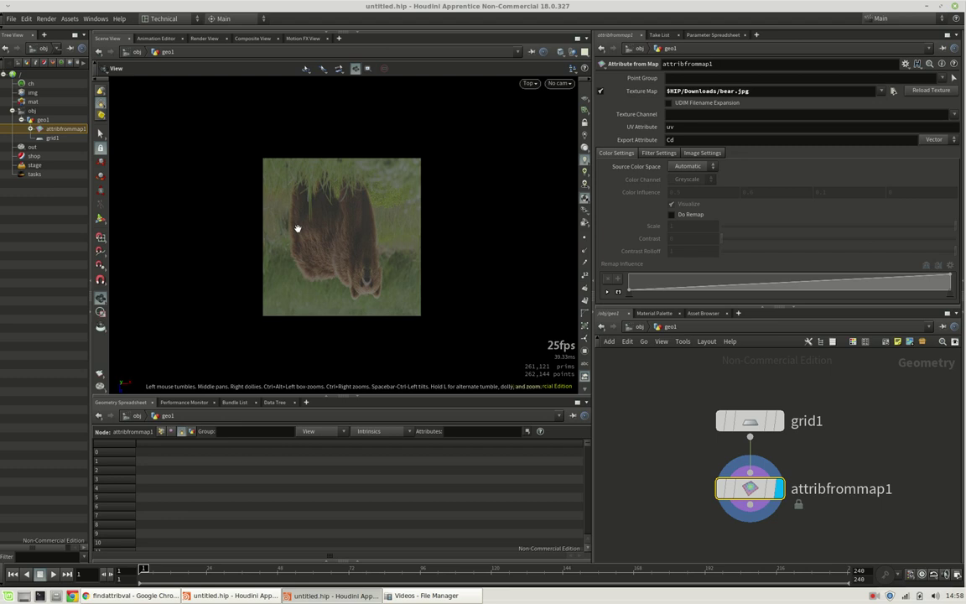
pyautogui.scroll(3, 281, 280)
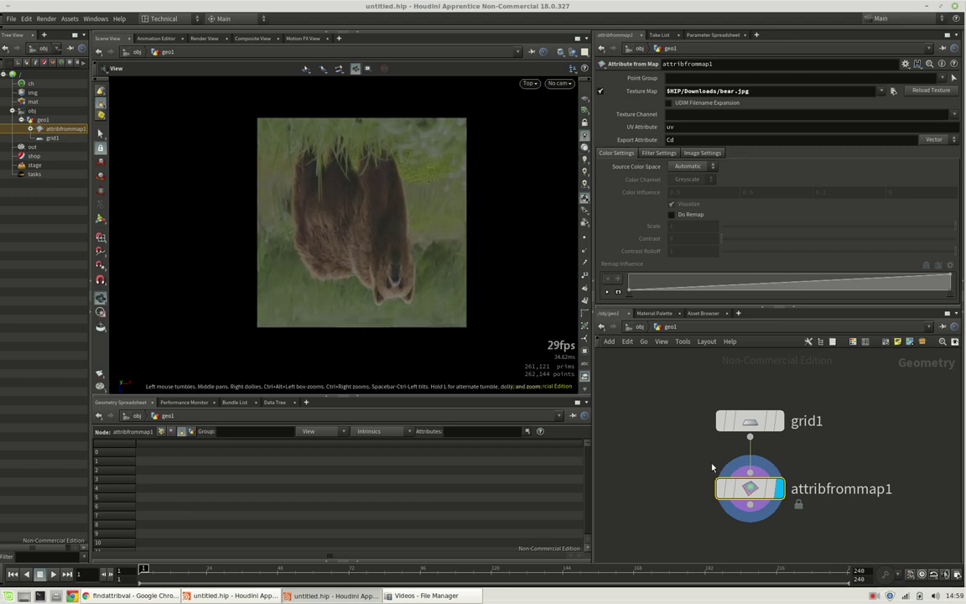
# Step: Add an Attribute Blur node fed by the Attribute from Map node and place it off to the side
pyautogui.moveTo(672, 459); pyautogui.dragTo(684, 417, button='middle')
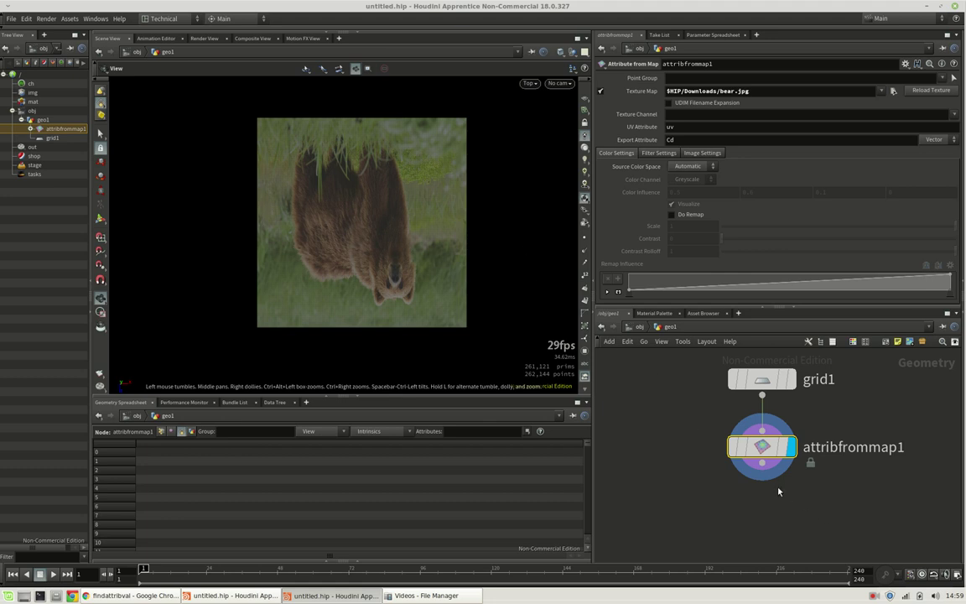
pyautogui.press('Tab')
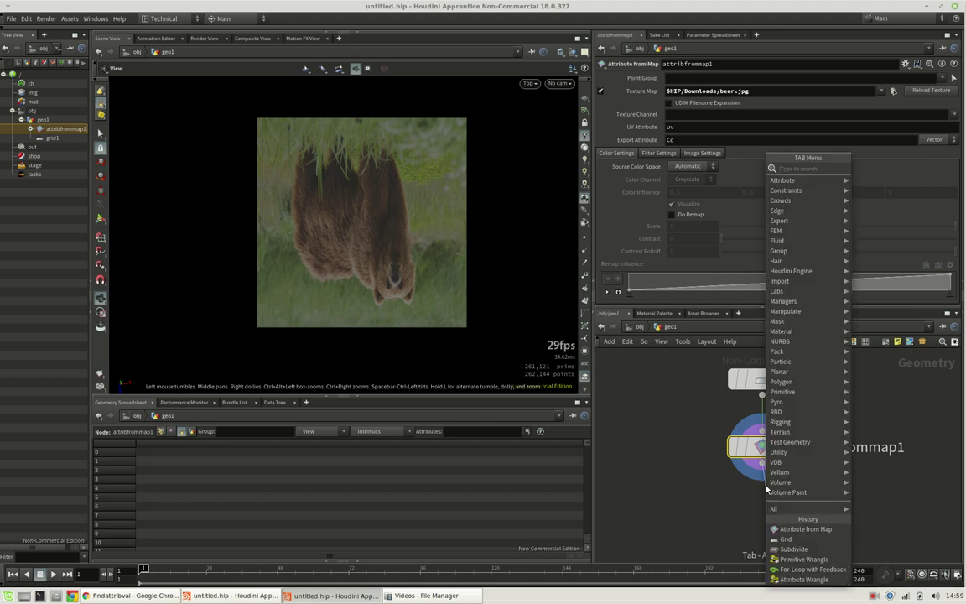
pyautogui.write('blur')
pyautogui.press('Return')
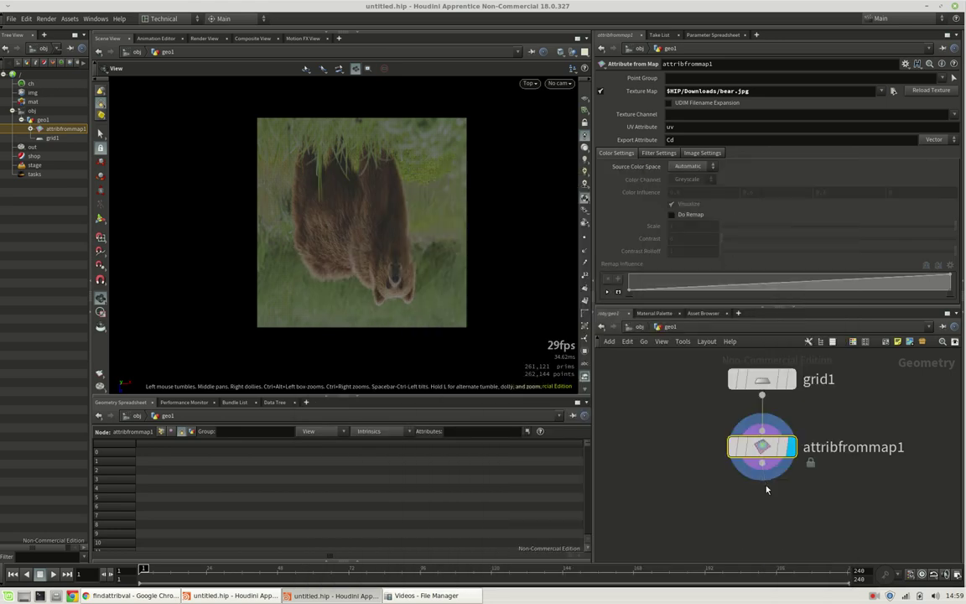
pyautogui.click(766, 490)
pyautogui.moveTo(857, 484); pyautogui.dragTo(808, 413, button='middle')
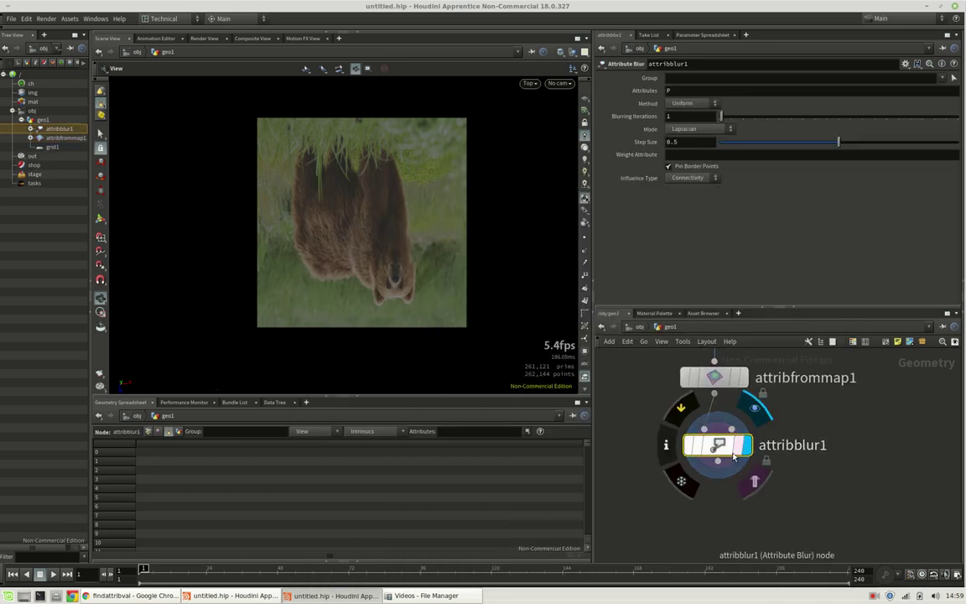
pyautogui.moveTo(719, 452); pyautogui.dragTo(815, 466)
# Step: Set the Attribute Blur node to blur the Cd attribute with 40 blurring iterations
pyautogui.click(703, 89)
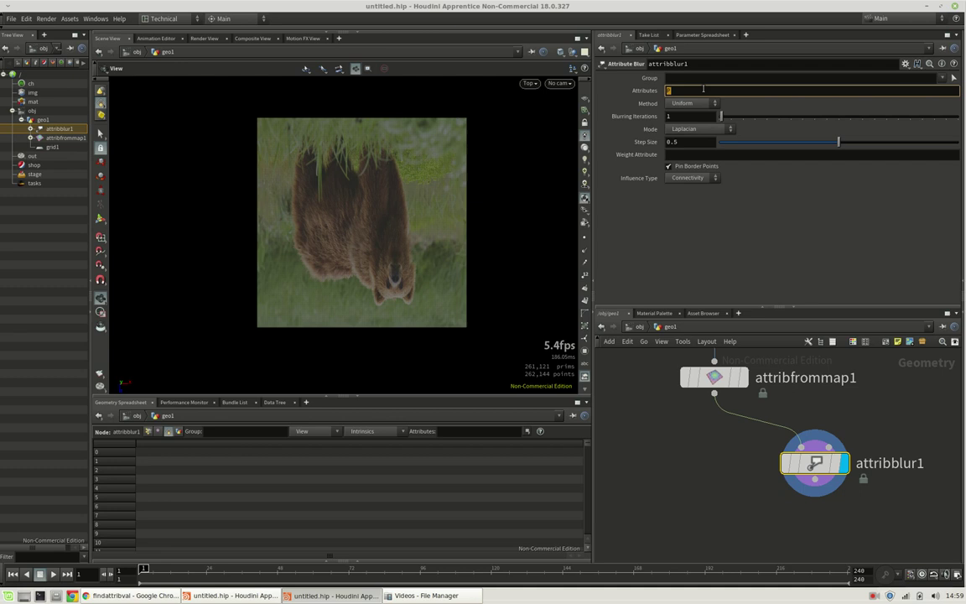
pyautogui.press('Return')
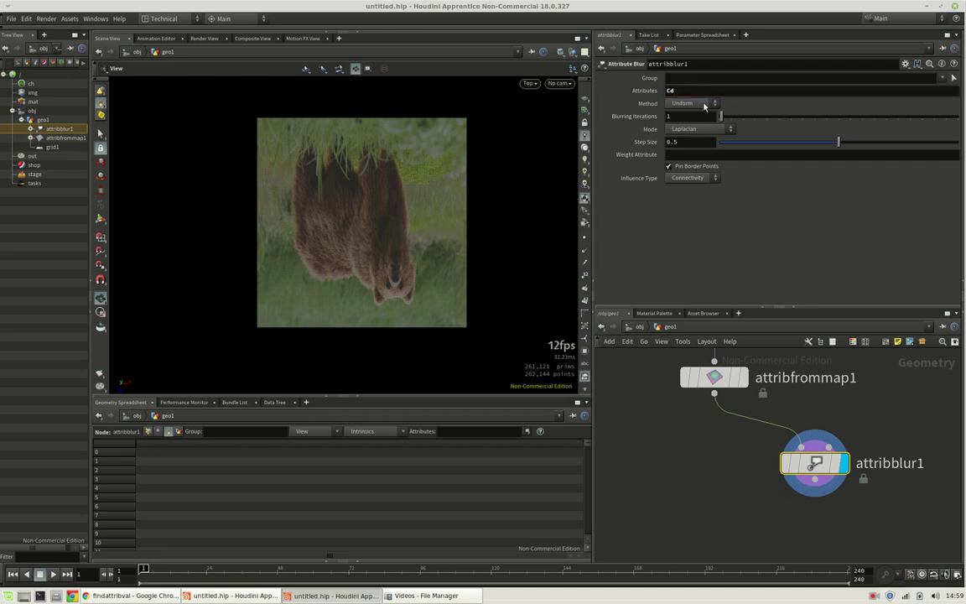
pyautogui.click(695, 117)
pyautogui.write('40')
pyautogui.press('Return')
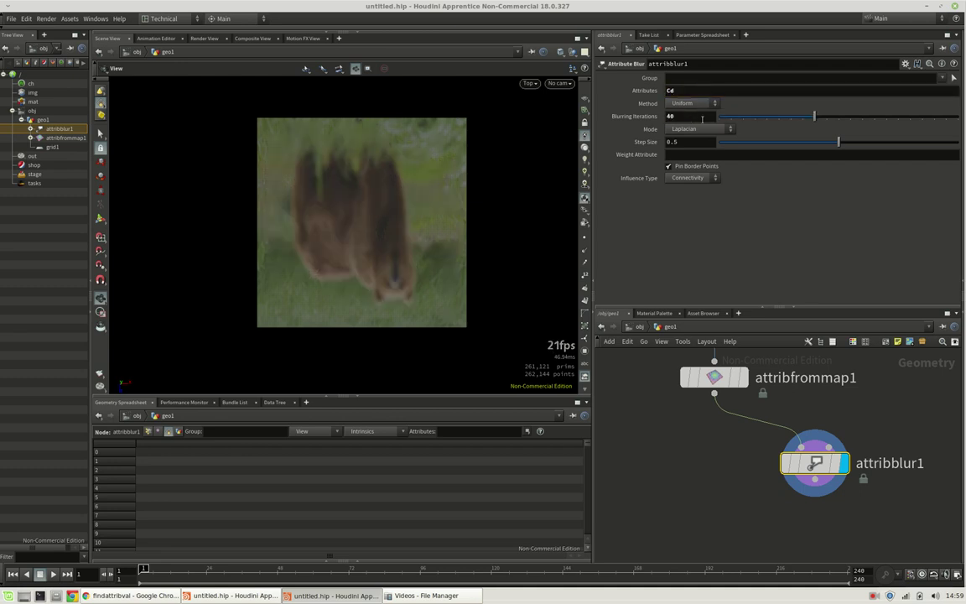
# Step: Add an Attribute Wrangle with the map node in its first input and the blur in its second, and display it
pyautogui.click(715, 393)
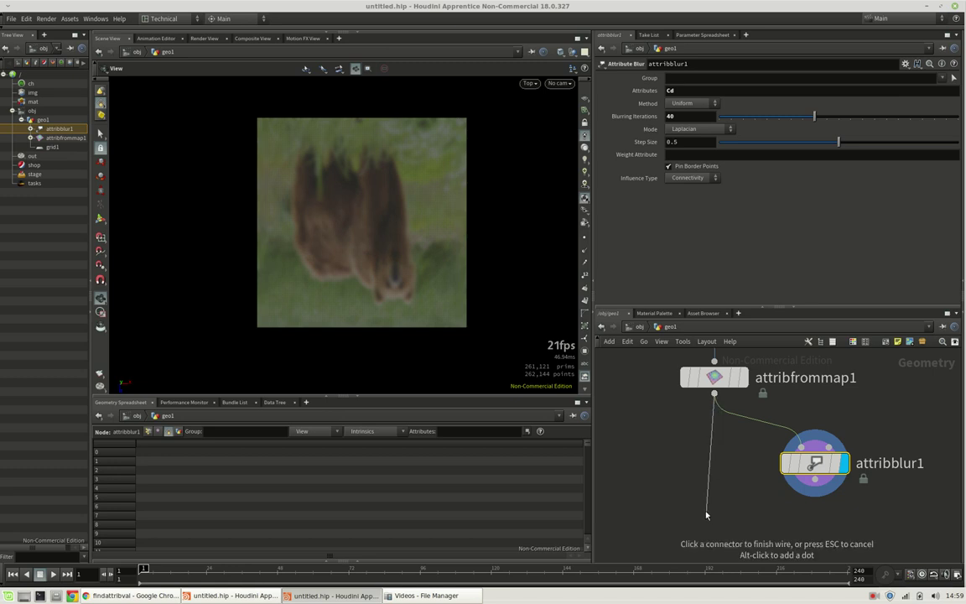
pyautogui.press('Tab')
pyautogui.write('aw')
pyautogui.press('Return')
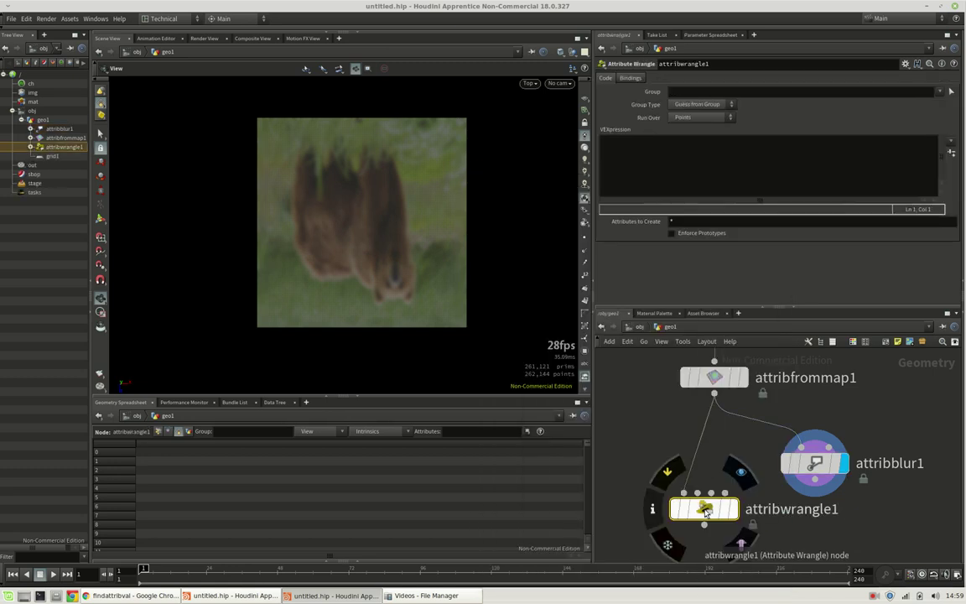
pyautogui.moveTo(879, 483); pyautogui.dragTo(871, 426, button='middle')
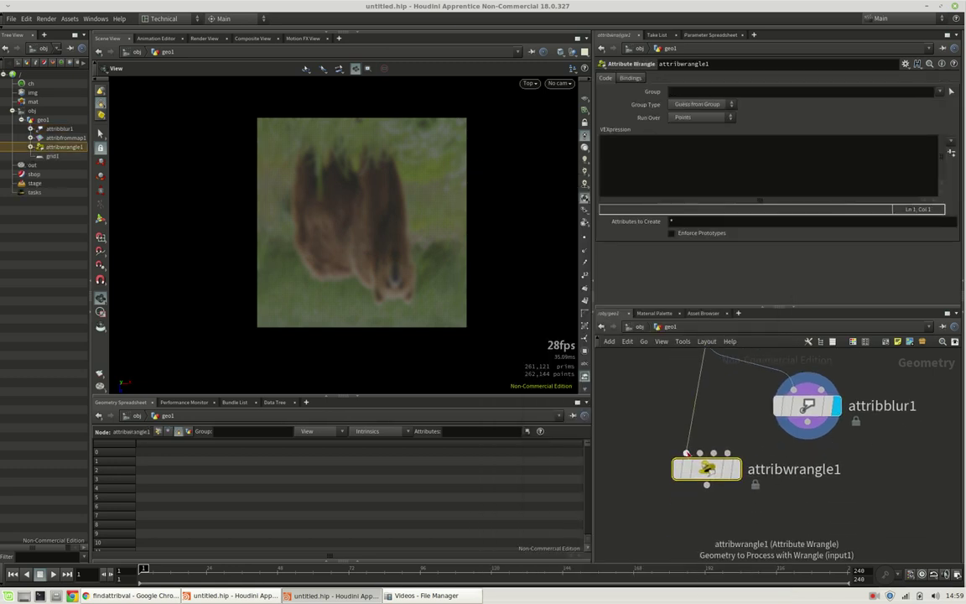
pyautogui.moveTo(701, 453)
pyautogui.mouseDown()
pyautogui.moveTo(794, 427)
pyautogui.moveTo(707, 481)
pyautogui.mouseUp()
pyautogui.click(734, 481)
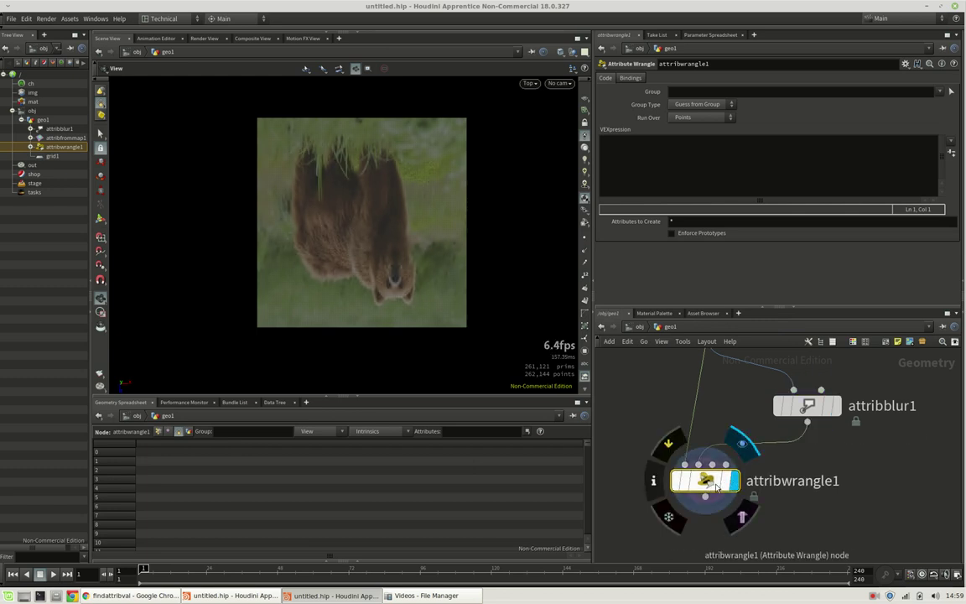
# Step: Write the wrangle code "float diff = distance(v@Cd, v@opinput_Cd);" followed, after a blank line, by "f@diff = diff;"
pyautogui.click(724, 160)
pyautogui.write('float di')
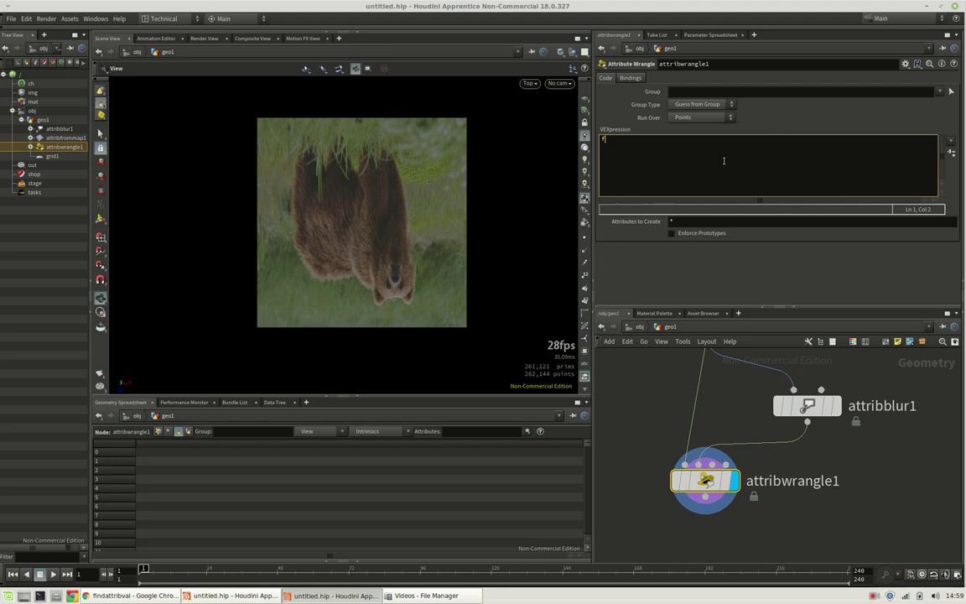
pyautogui.write('ff = distance')
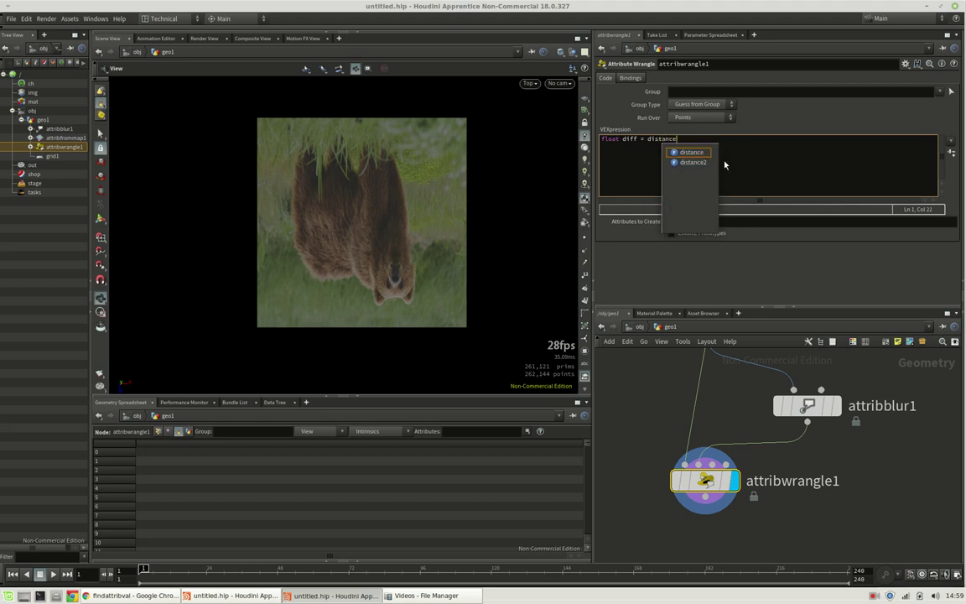
pyautogui.write('(v@')
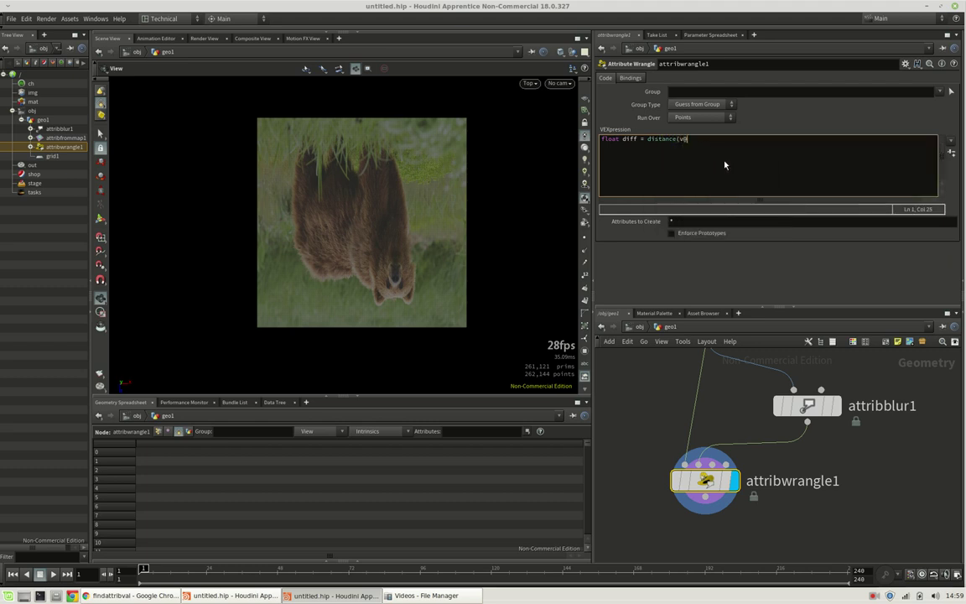
pyautogui.write('Cd, v@opinput_Cd);')
pyautogui.press('Return')
pyautogui.press('Return')
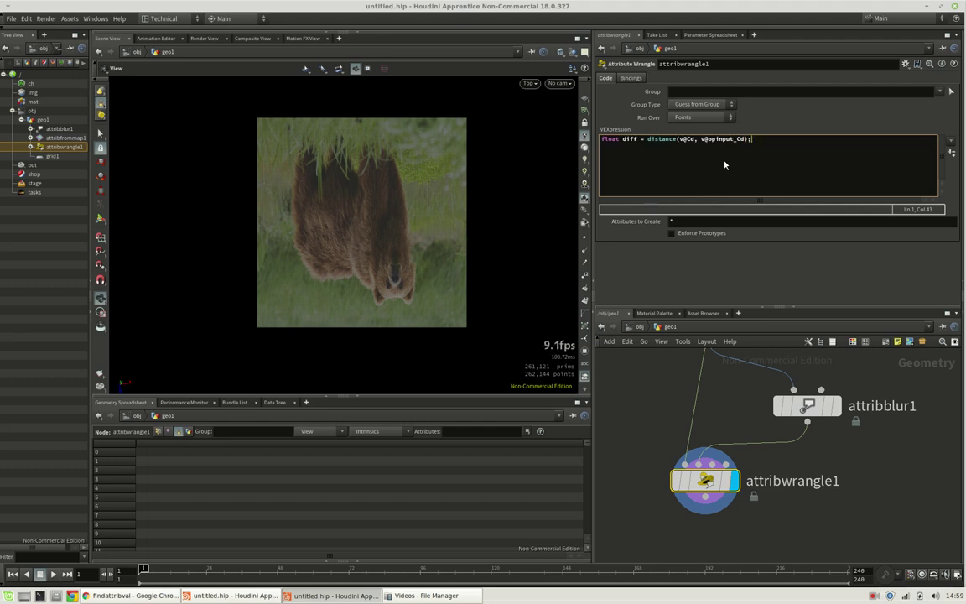
pyautogui.write('f@d')
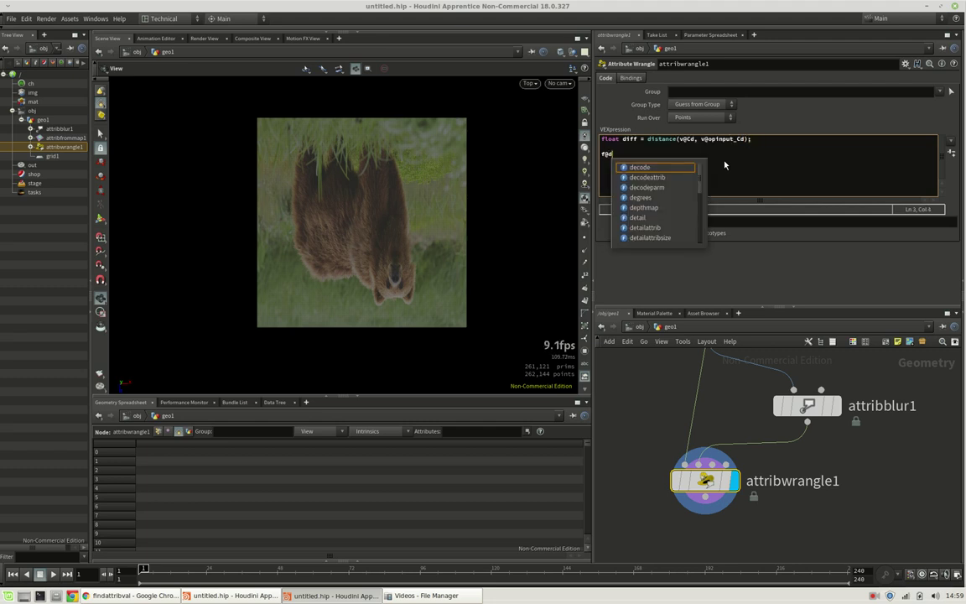
pyautogui.write('iff = diff;')
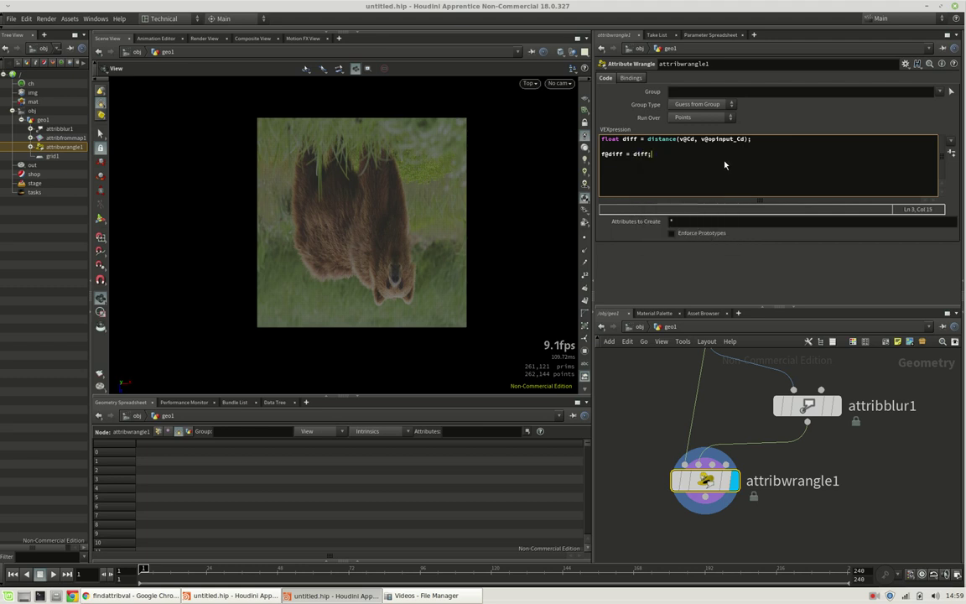
# Step: Rename the Attribute Wrangle node as diff
pyautogui.doubleClick(793, 481)
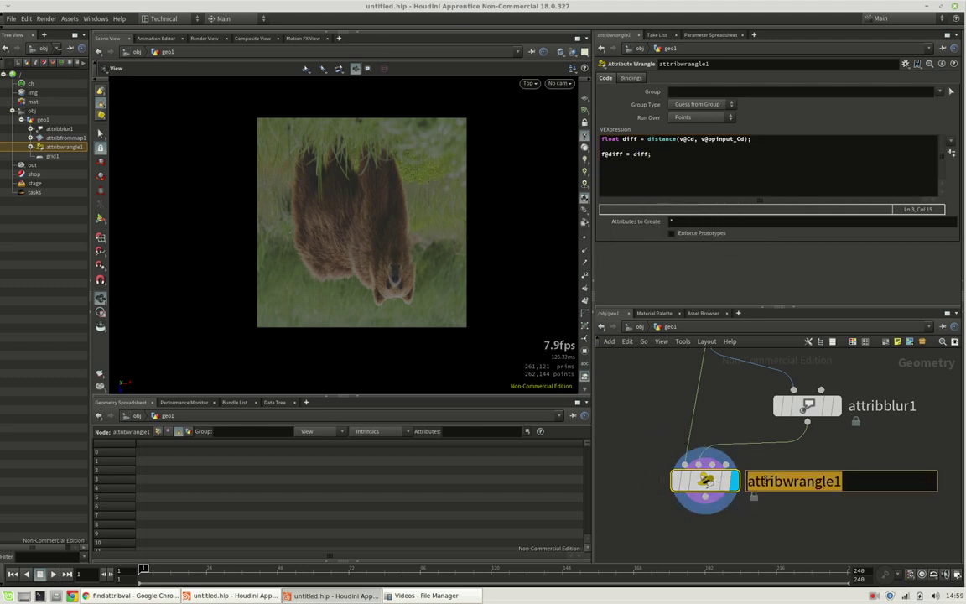
pyautogui.write('diff')
pyautogui.press('Return')
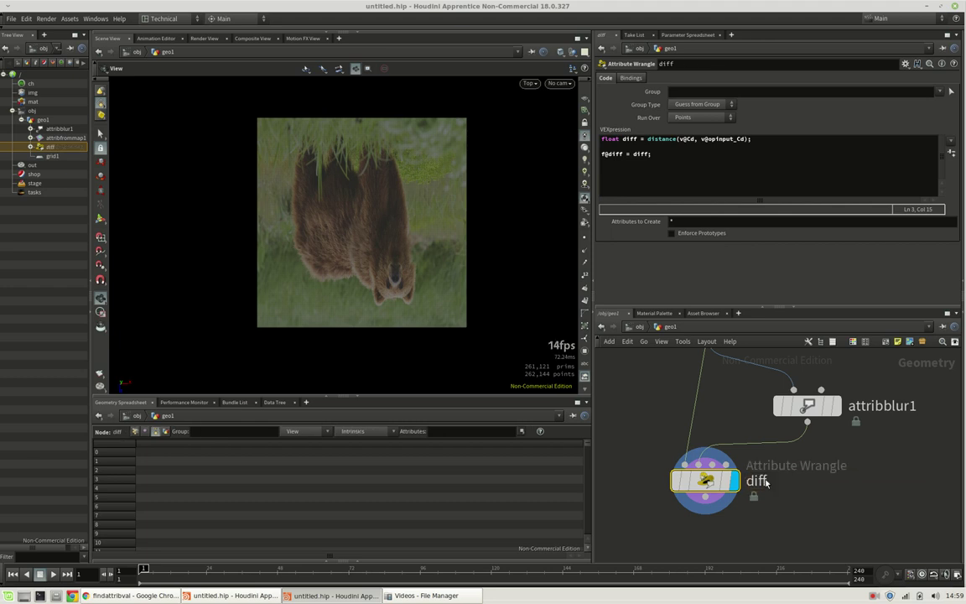
# Step: Add a Visualize node fed by the diff wrangle, display it, and set its visualized attribute to diff
pyautogui.press('x')
pyautogui.click(715, 486)
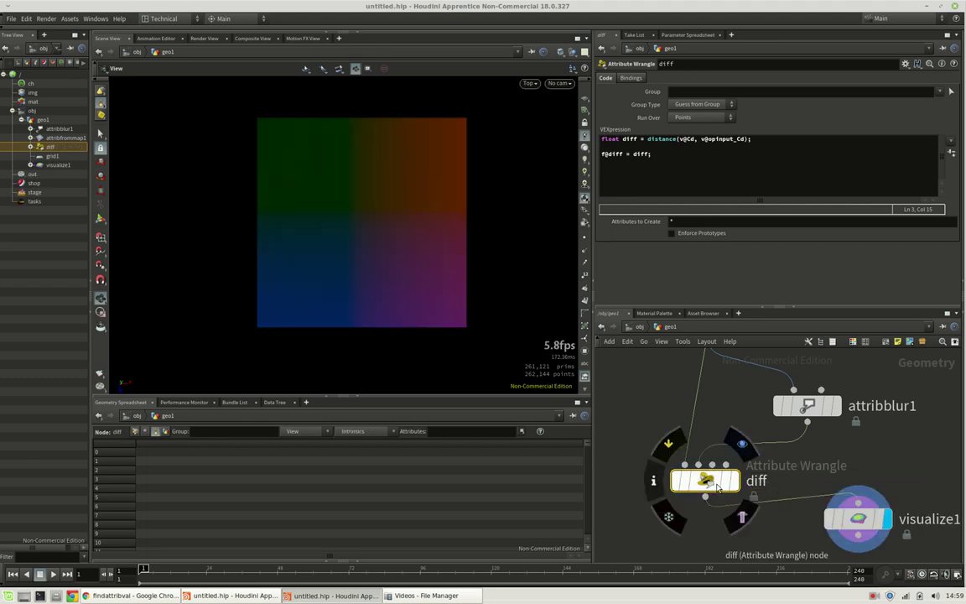
pyautogui.click(864, 522)
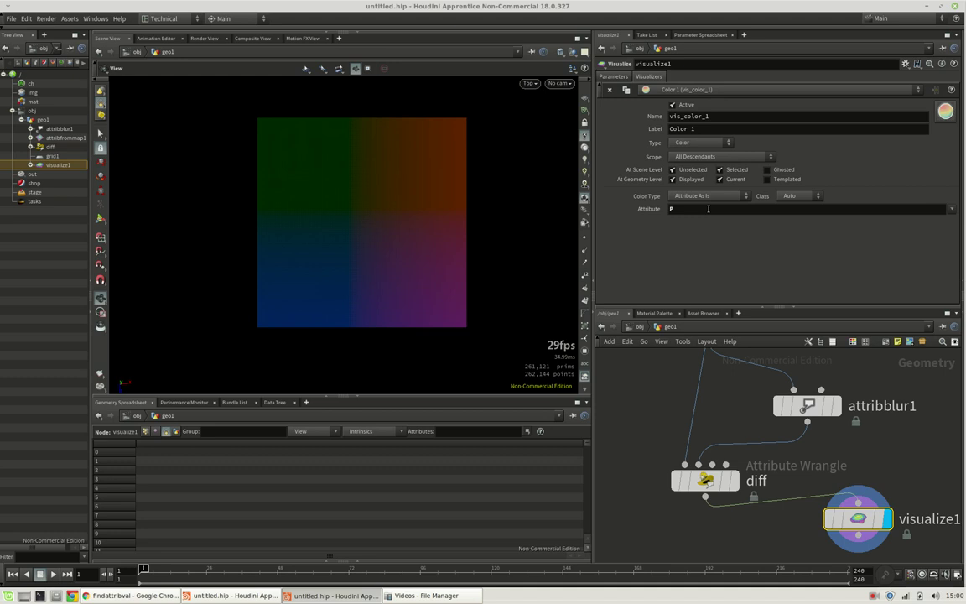
pyautogui.click(756, 210)
pyautogui.write('diff')
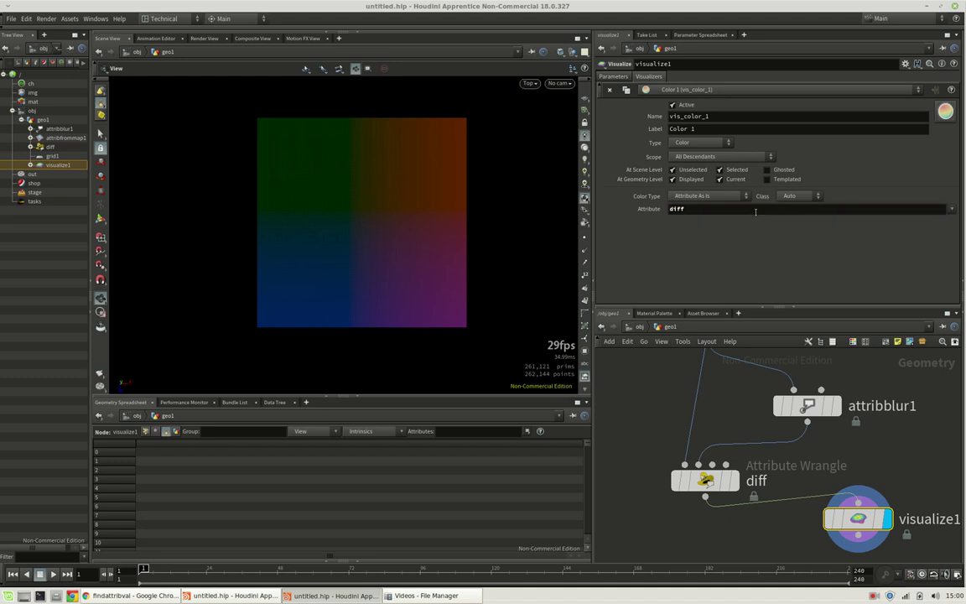
pyautogui.press('Return')
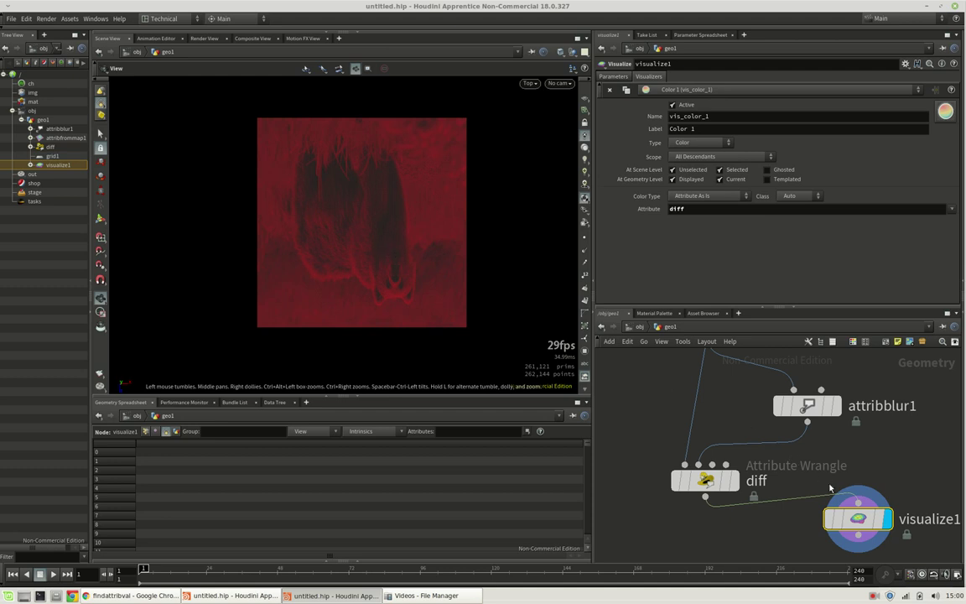
# Step: Set the visualizer's attribute class to Point and move the Visualize node slightly lower in the network
pyautogui.click(790, 196)
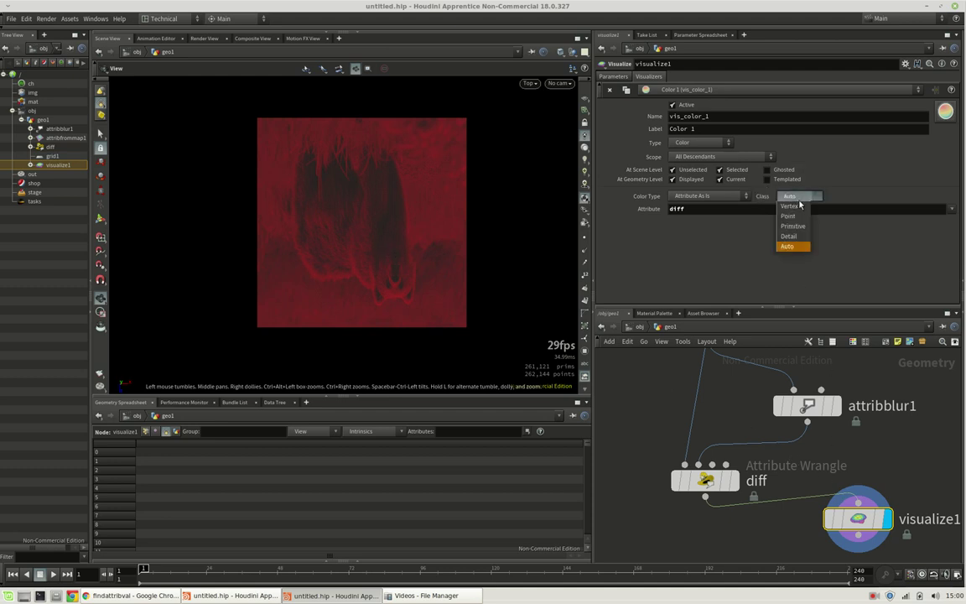
pyautogui.click(788, 216)
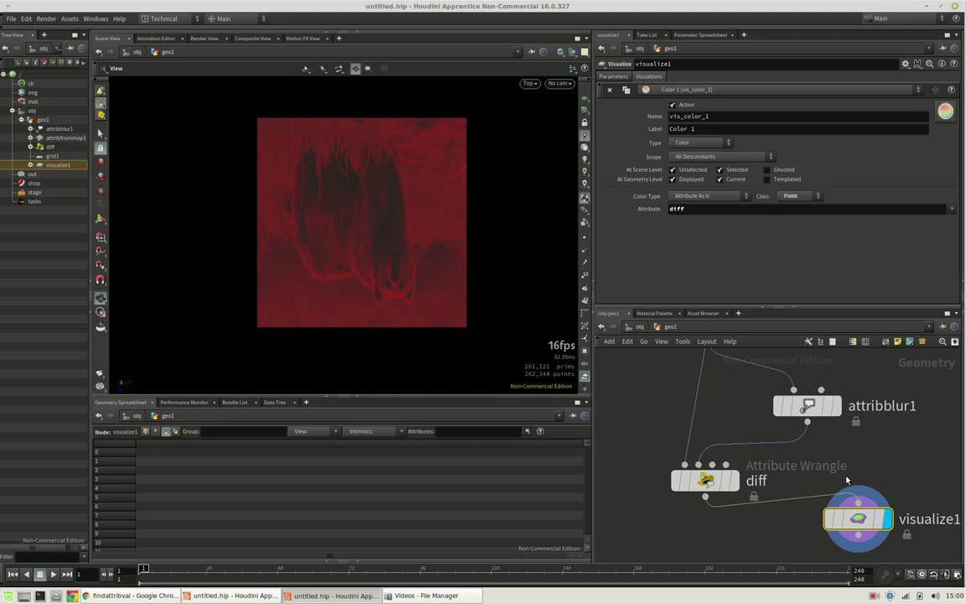
pyautogui.moveTo(786, 441); pyautogui.dragTo(735, 386, button='middle')
pyautogui.moveTo(807, 474)
pyautogui.moveTo(806, 474); pyautogui.dragTo(813, 493)
# Step: Correct the diff wrangle's distance call to read the blurred colour from v@opinput1_Cd
pyautogui.click(654, 425)
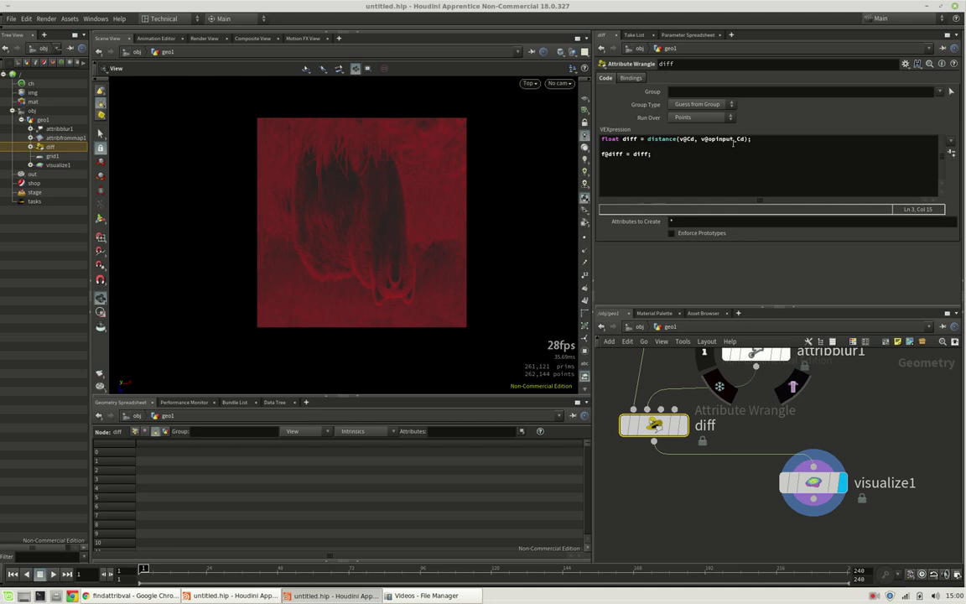
pyautogui.click(733, 139)
pyautogui.write('1')
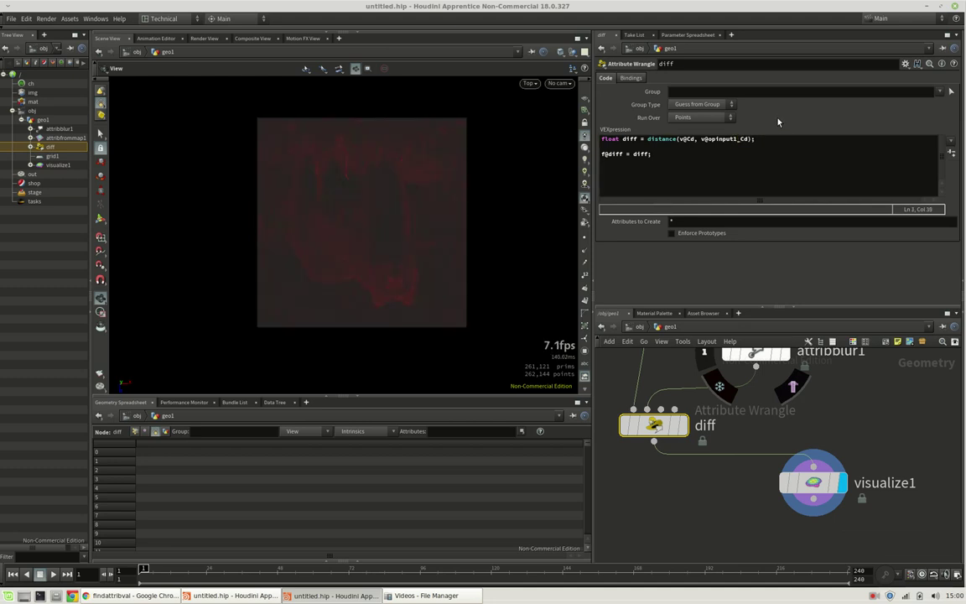
pyautogui.scroll(1, 300, 202)
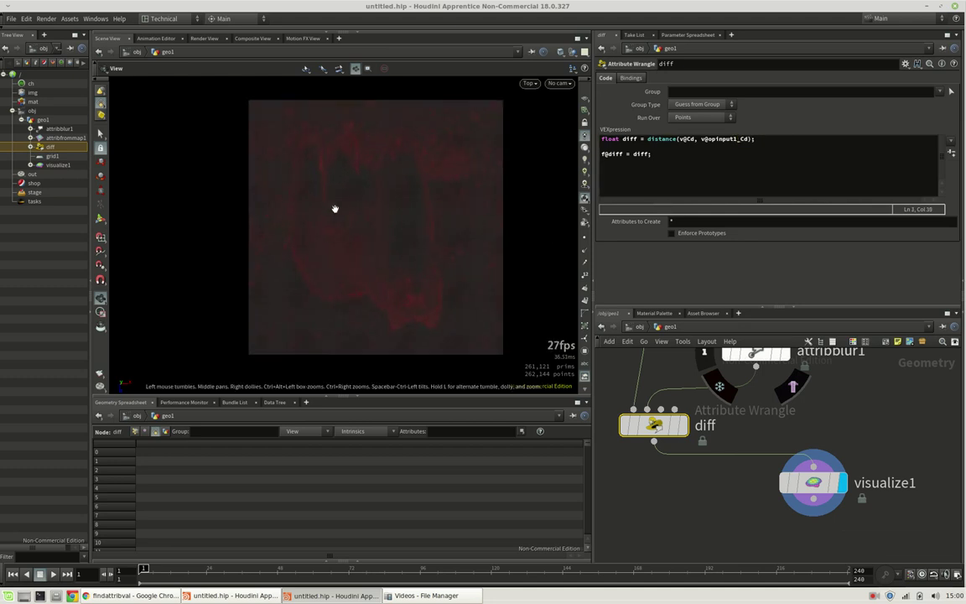
# Step: Change the last line of the diff wrangle to "f@diff = chramp('contrast', diff);"
pyautogui.click(634, 154)
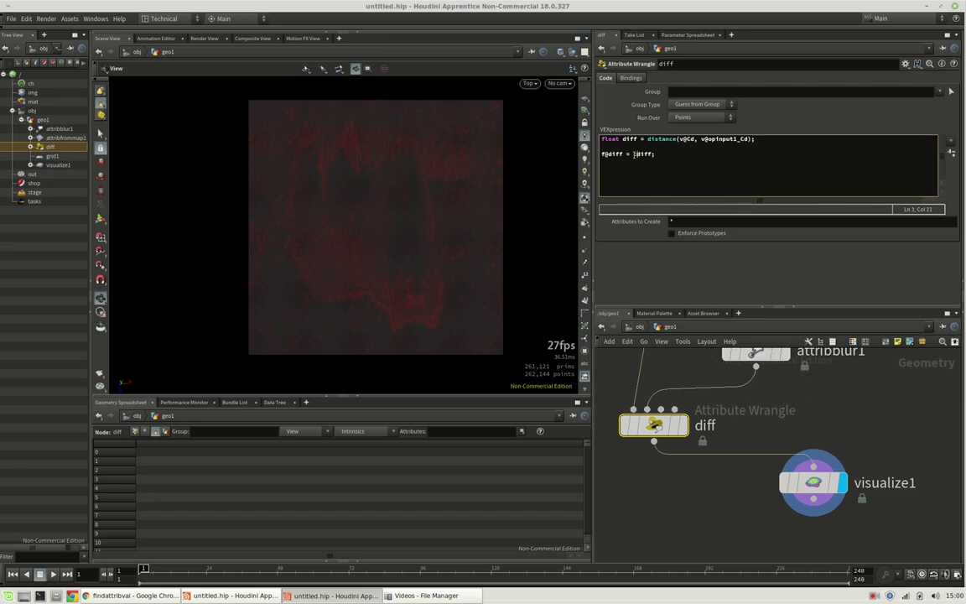
pyautogui.write('chramp(')
pyautogui.write("''")
pyautogui.write('contrast')
pyautogui.write(',')
# Step: Create the Contrast ramp parameter and steepen it by moving its start point inward and its end point to position about 0.225
pyautogui.click(951, 153)
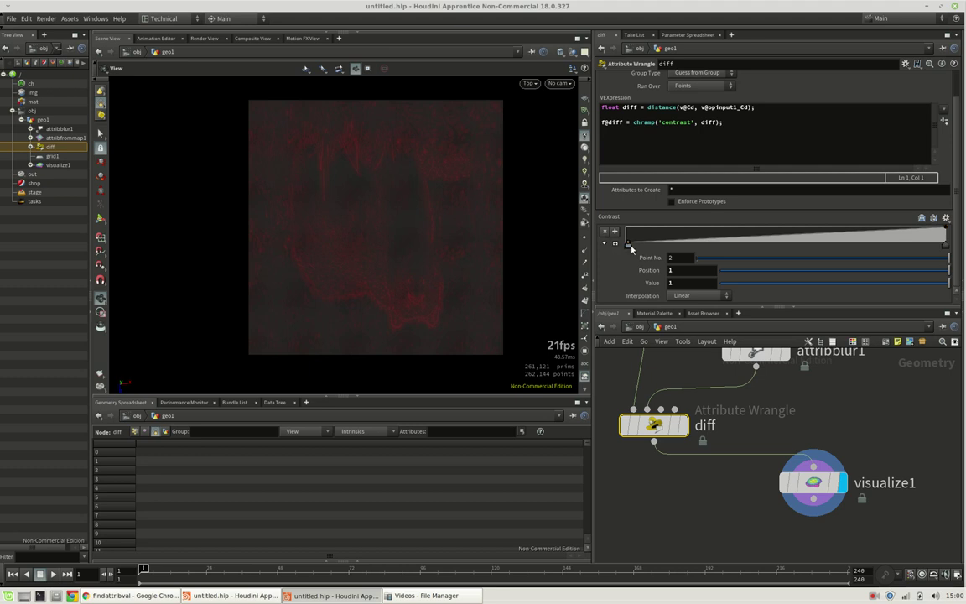
pyautogui.moveTo(632, 246); pyautogui.dragTo(697, 248)
pyautogui.moveTo(946, 247); pyautogui.dragTo(698, 247)
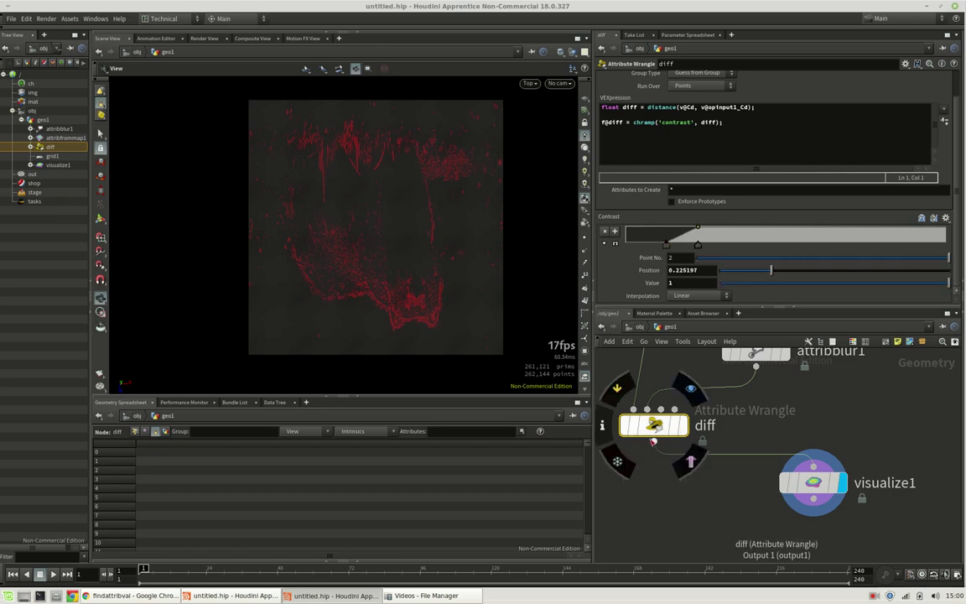
# Step: Add a Scatter node below the diff wrangle, fed by its output, and display it
pyautogui.click(654, 442)
pyautogui.press('Tab')
pyautogui.write('sca')
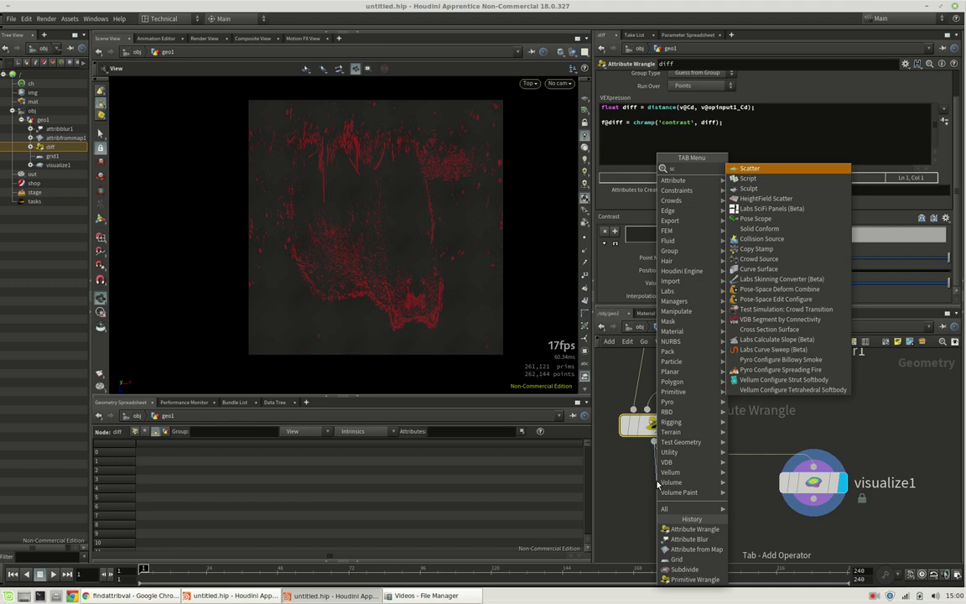
pyautogui.press('Return')
pyautogui.click(657, 481)
pyautogui.moveTo(657, 481); pyautogui.dragTo(657, 494)
pyautogui.click(686, 494)
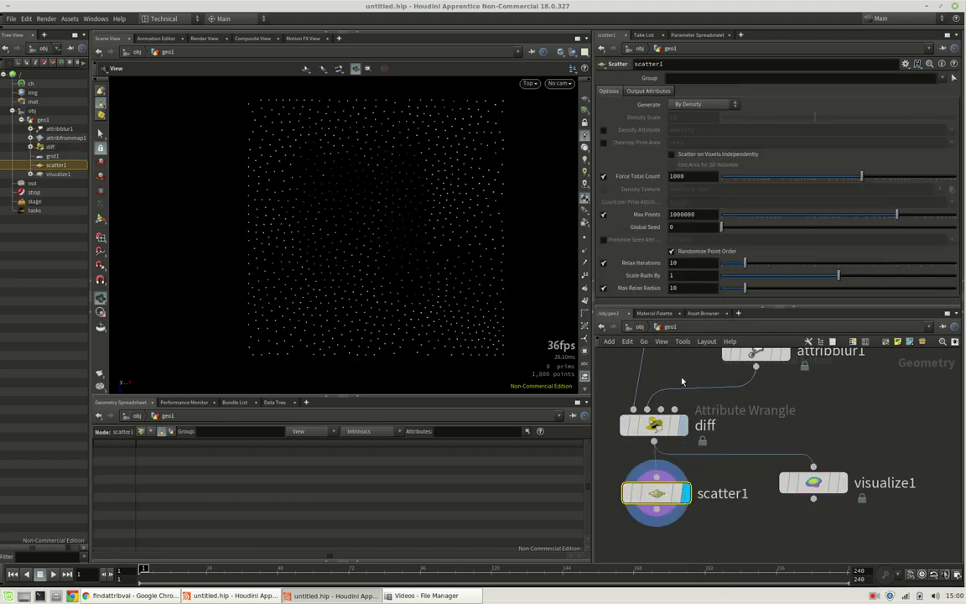
# Step: Enable the Scatter node's density attribute and set it to diff
pyautogui.click(603, 131)
pyautogui.doubleClick(681, 129)
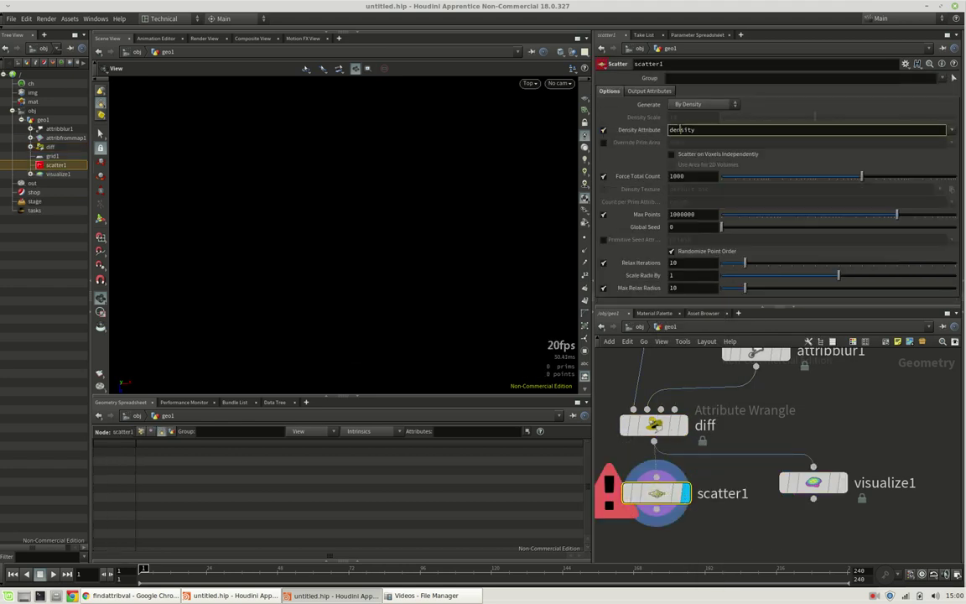
pyautogui.write('diff')
pyautogui.press('Return')
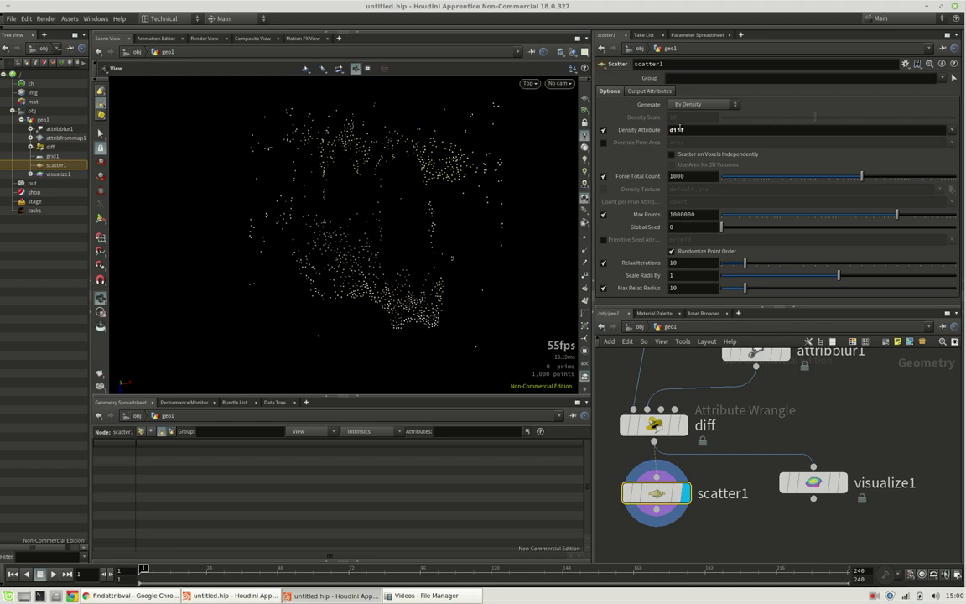
# Step: Add a second, unconnected Grid node beside the diff wrangle
pyautogui.moveTo(414, 287); pyautogui.dragTo(428, 229)
pyautogui.moveTo(743, 517); pyautogui.dragTo(843, 487, button='middle')
pyautogui.scroll(-2, 843, 494)
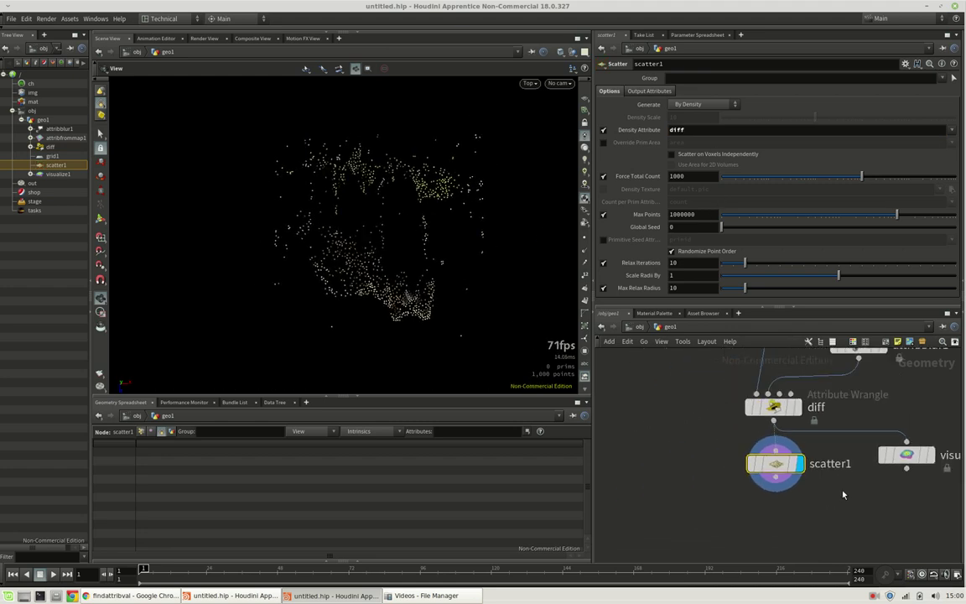
pyautogui.press('Tab')
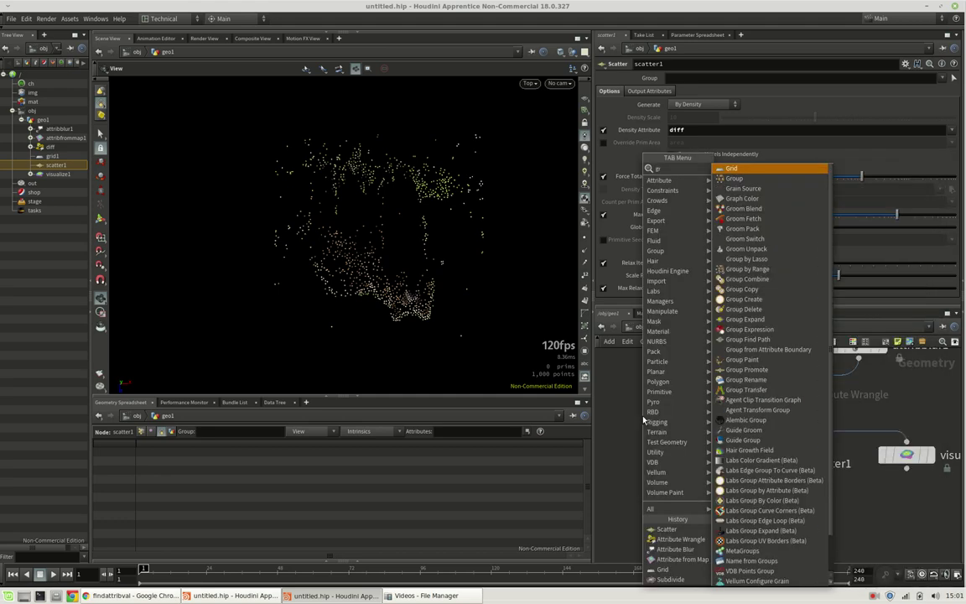
pyautogui.click(663, 569)
pyautogui.click(640, 422)
pyautogui.moveTo(642, 423); pyautogui.dragTo(639, 414)
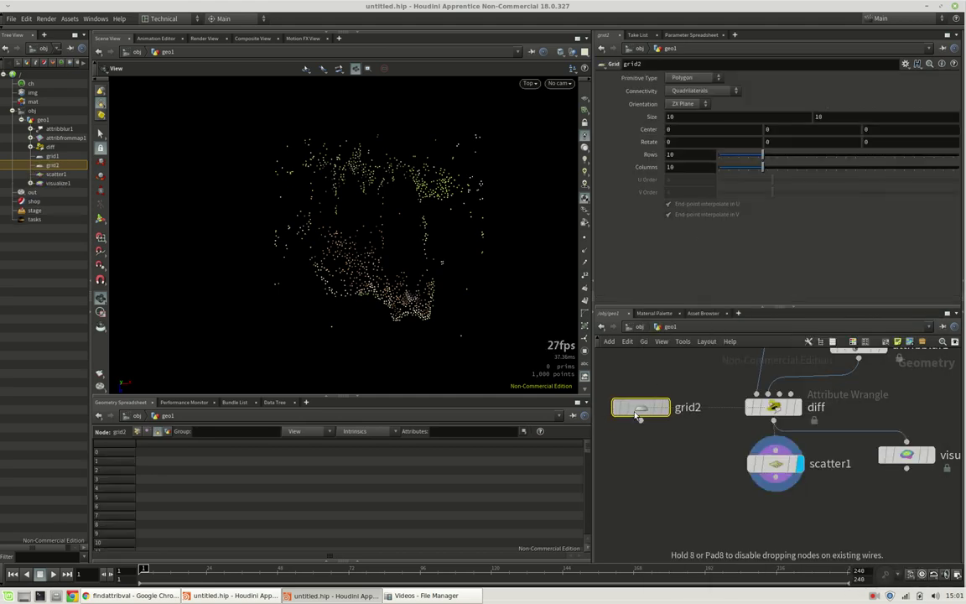
# Step: Set the new grid's size to 1 by 1 and template it over the scattered points
pyautogui.click(696, 119)
pyautogui.write('1')
pyautogui.press('Tab')
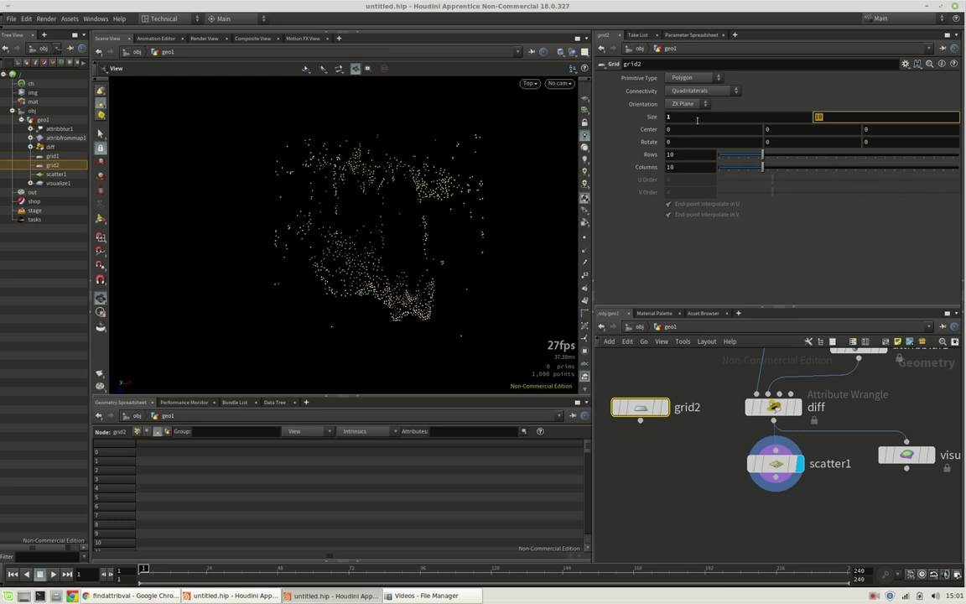
pyautogui.write('1')
pyautogui.press('Return')
pyautogui.click(658, 409)
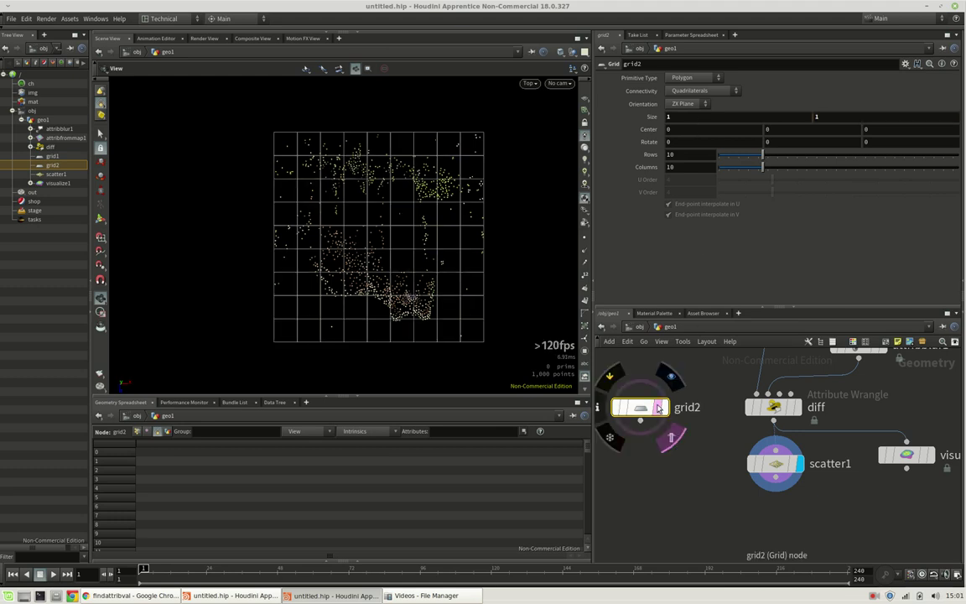
# Step: Set the second grid's rows and columns to 3 each
pyautogui.click(689, 156)
pyautogui.write('3')
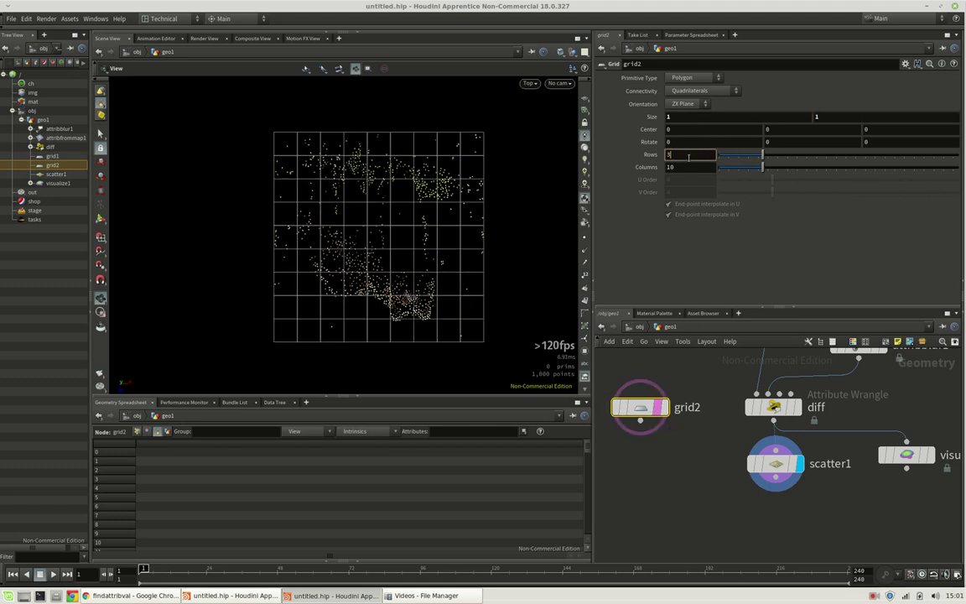
pyautogui.press('Tab')
pyautogui.write('3')
pyautogui.press('Return')
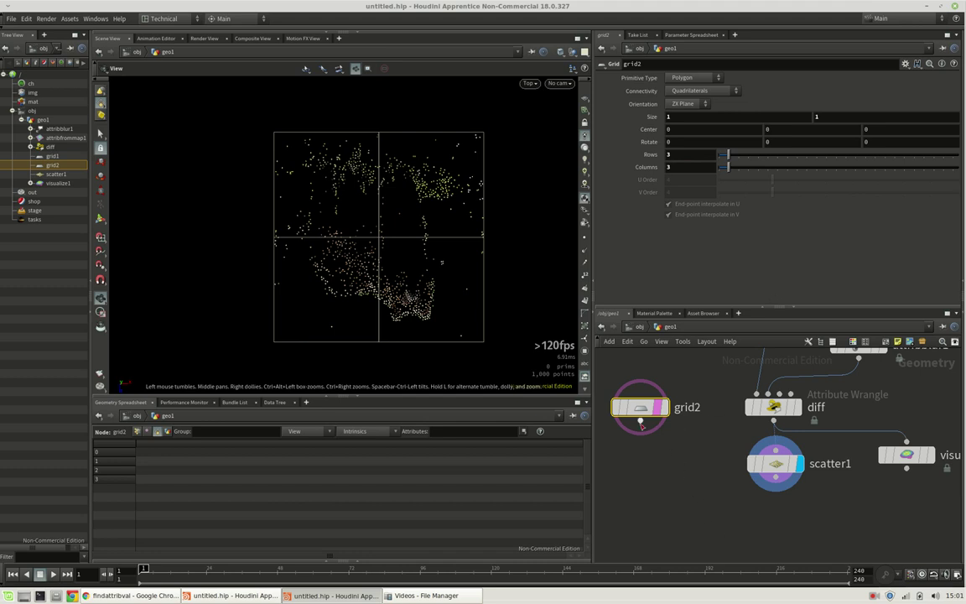
# Step: Add a For-Loop with Feedback block fed by the second grid and place it below that grid
pyautogui.moveTo(649, 462); pyautogui.dragTo(660, 460, button='middle')
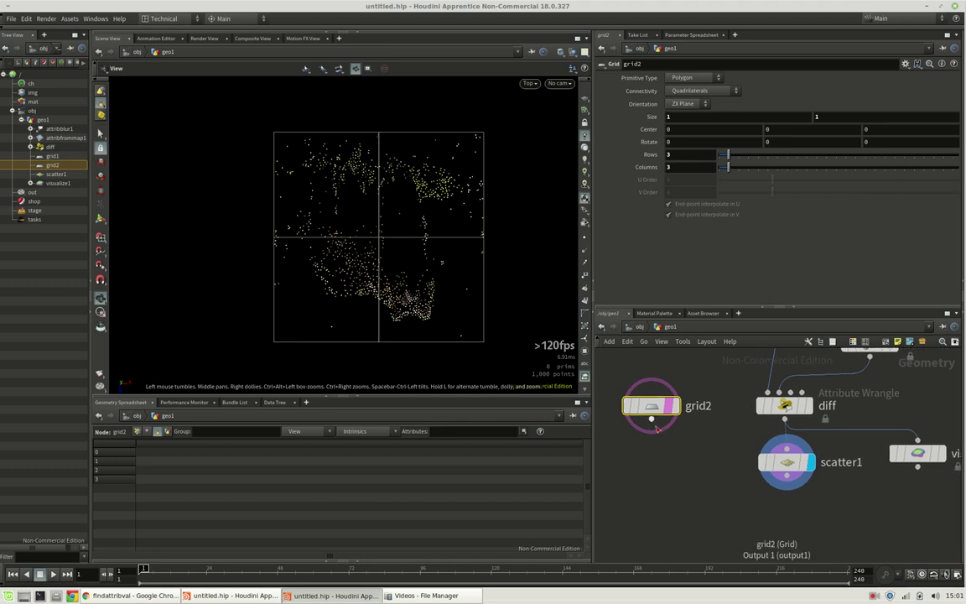
pyautogui.click(651, 420)
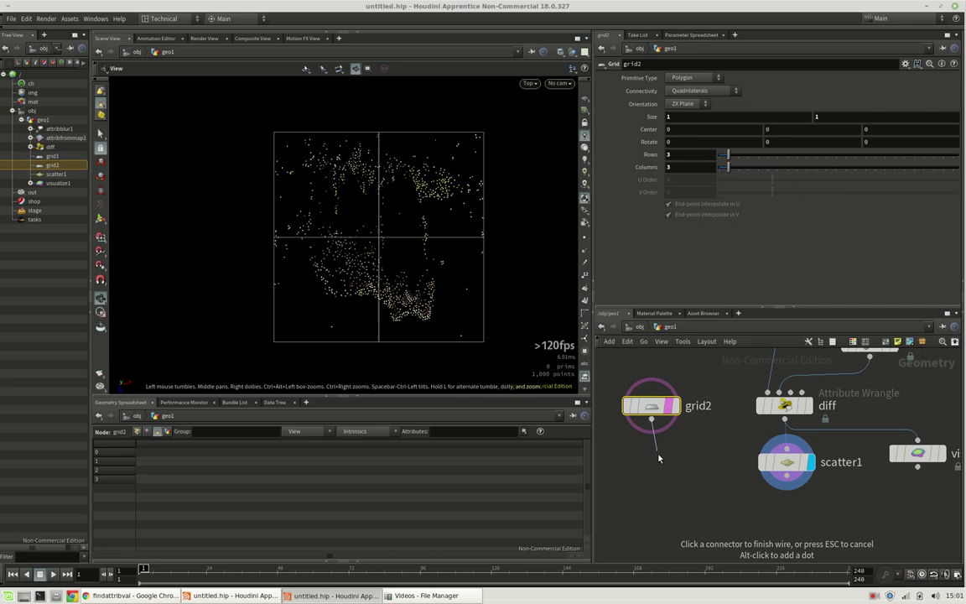
pyautogui.press('Tab')
pyautogui.write('forlo')
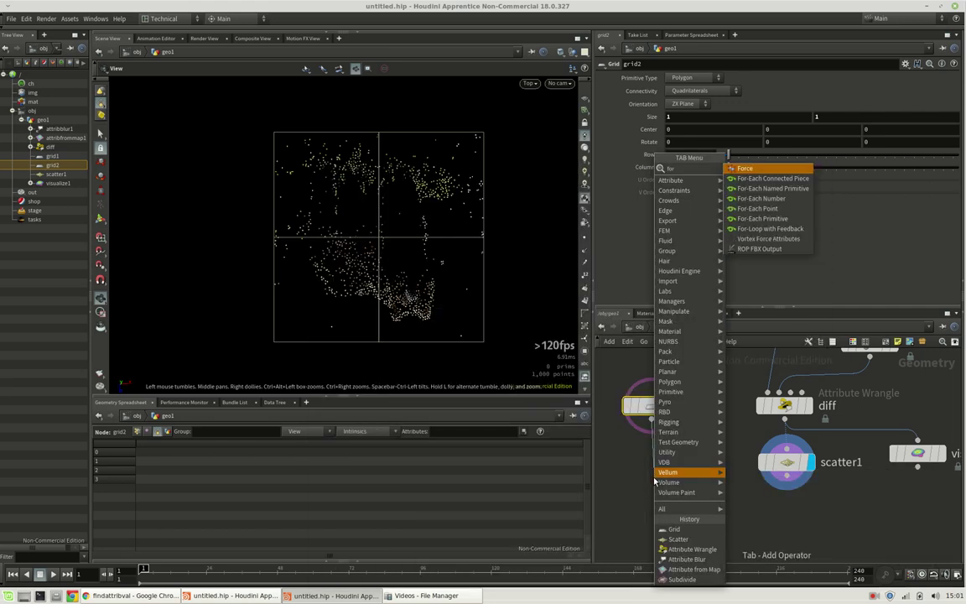
pyautogui.press('Return')
pyautogui.click(654, 478)
pyautogui.moveTo(746, 513); pyautogui.dragTo(765, 479, button='middle')
pyautogui.moveTo(802, 510); pyautogui.dragTo(810, 485, button='middle')
# Step: Set the feedback loop's end block to 7 iterations
pyautogui.click(697, 464)
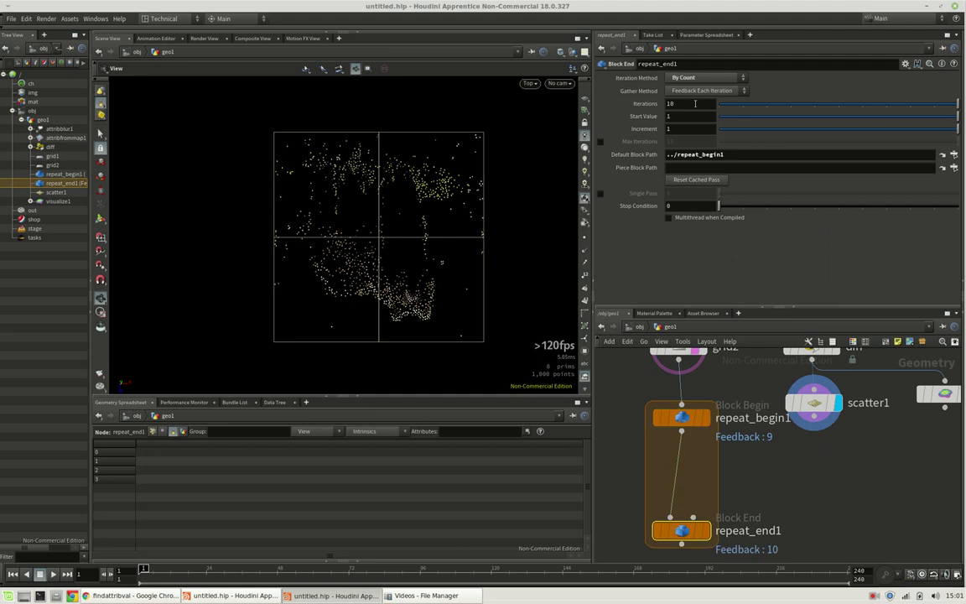
pyautogui.doubleClick(690, 103)
pyautogui.press('Return')
pyautogui.scroll(-2, 772, 479)
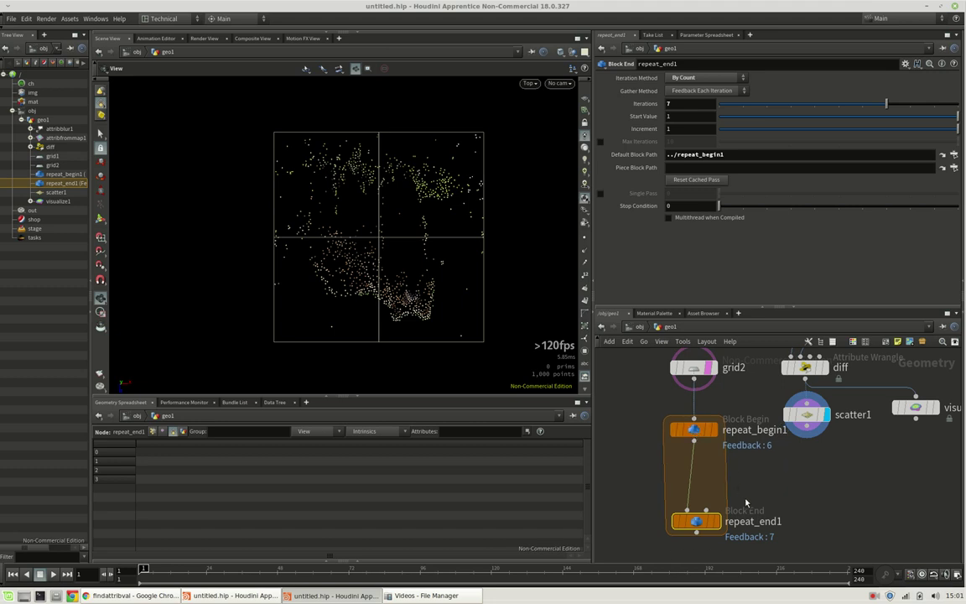
# Step: Add an Attribute Wrangle below the Scatter node, with the scattered points in its first input
pyautogui.click(787, 483)
pyautogui.moveTo(787, 483)
pyautogui.mouseDown(button='middle')
pyautogui.moveTo(788, 473)
pyautogui.moveTo(789, 490)
pyautogui.mouseUp(button='middle')
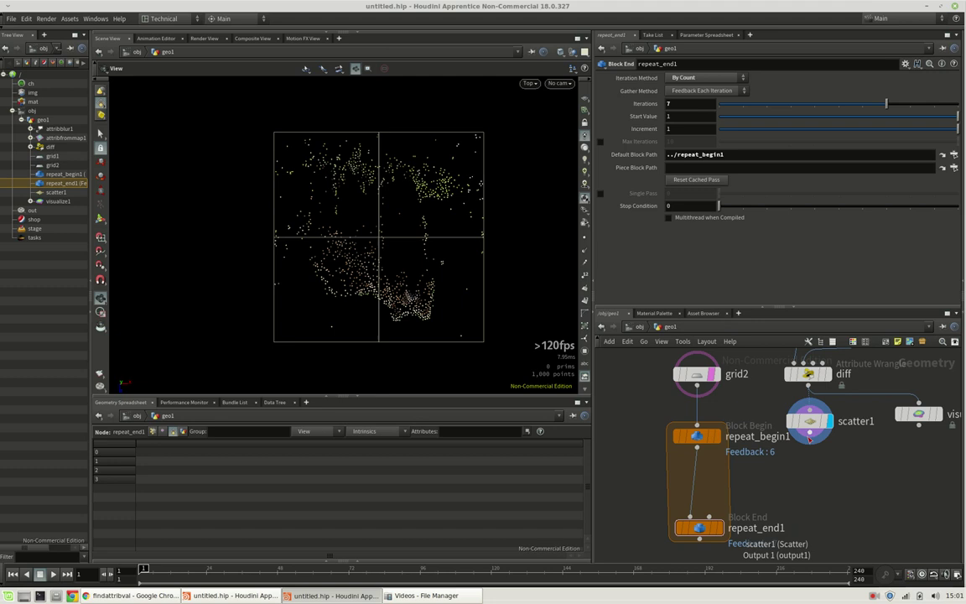
pyautogui.click(697, 374)
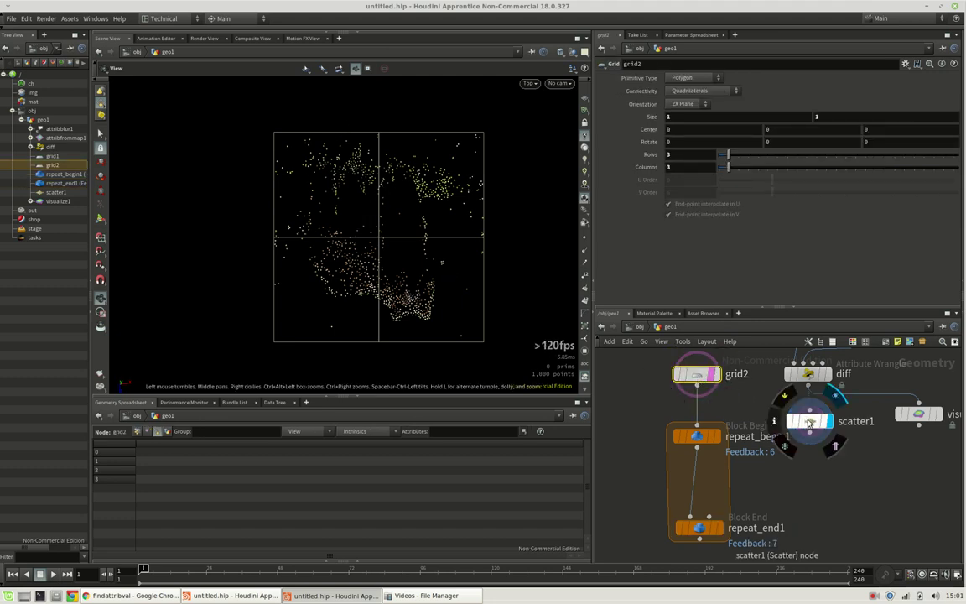
pyautogui.click(808, 423)
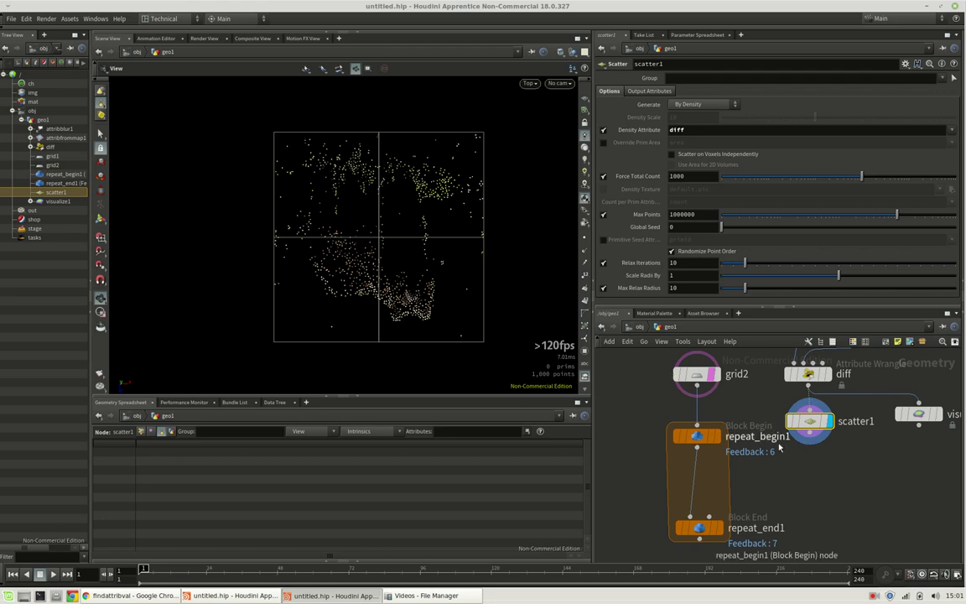
pyautogui.click(810, 440)
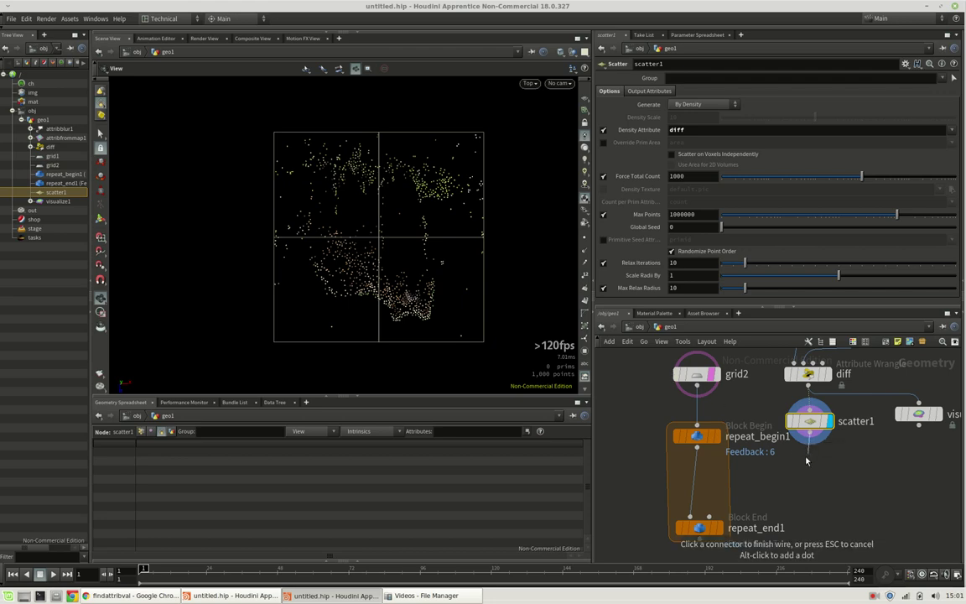
pyautogui.click(810, 475)
pyautogui.write('awr')
pyautogui.press('Return')
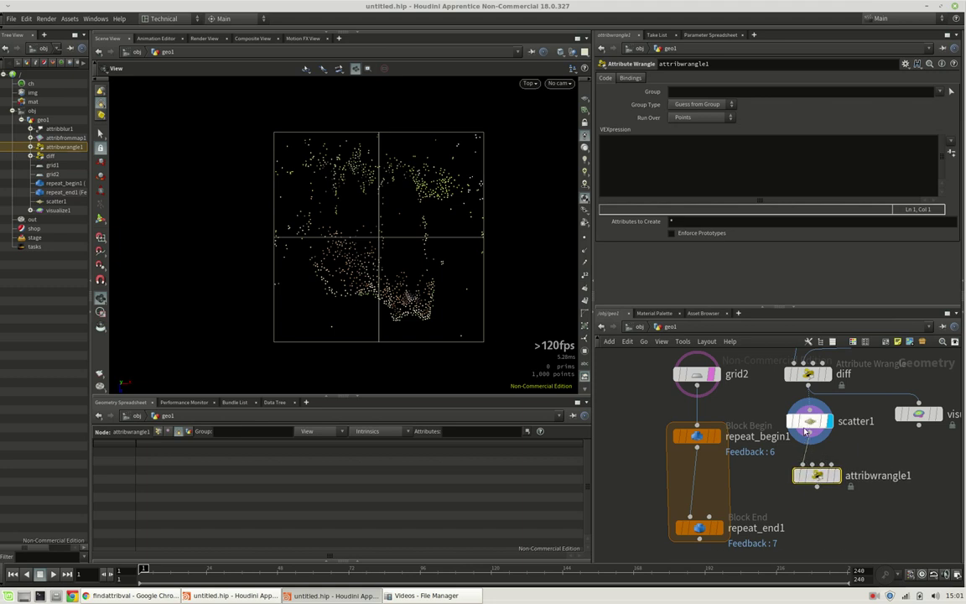
# Step: Connect the second grid to the new wrangle's second input and rename the wrangle quads
pyautogui.click(817, 476)
pyautogui.click(817, 425)
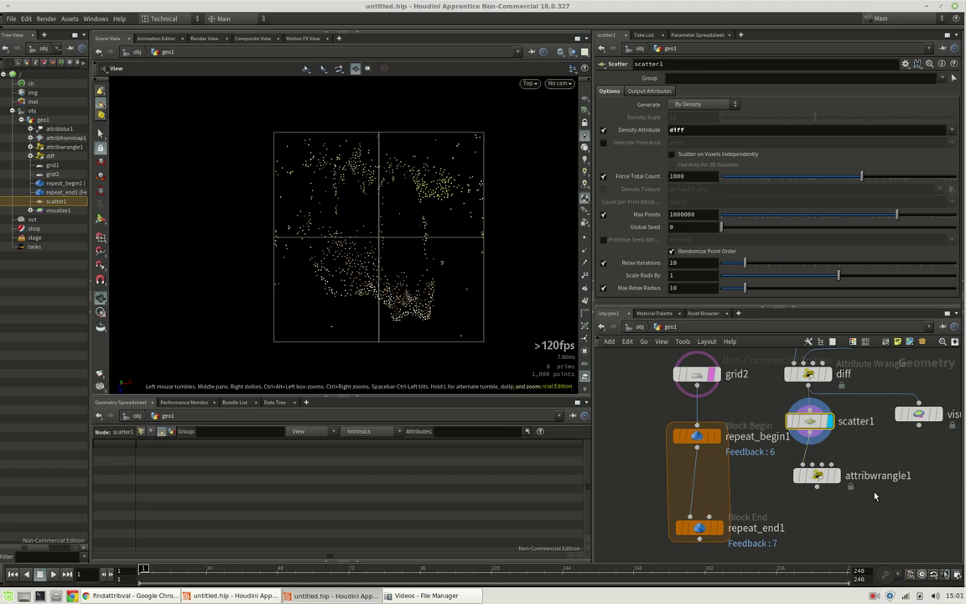
pyautogui.moveTo(821, 464)
pyautogui.moveTo(813, 465); pyautogui.dragTo(697, 386)
pyautogui.click(860, 476)
pyautogui.doubleClick(858, 476)
pyautogui.write('quads')
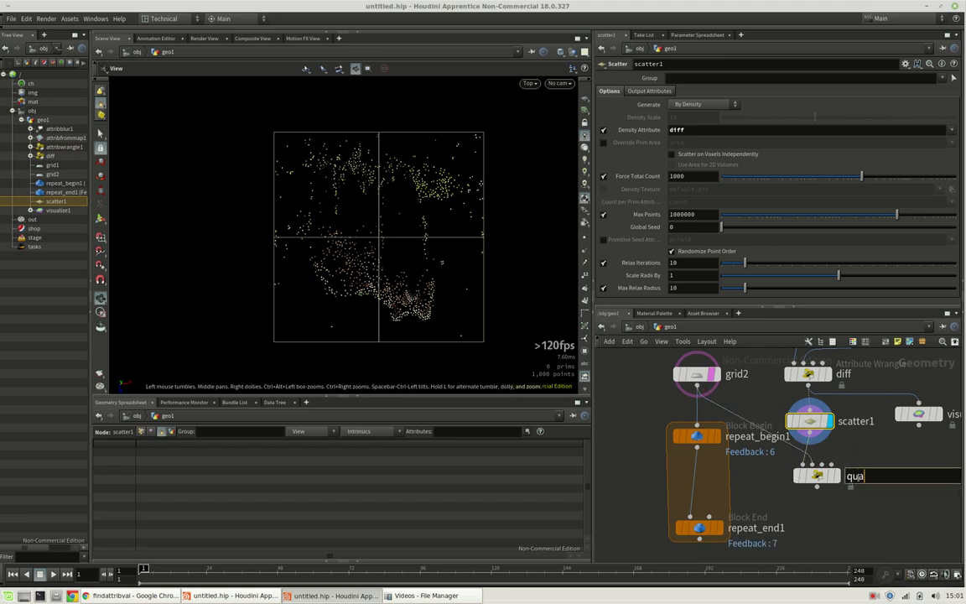
pyautogui.press('Return')
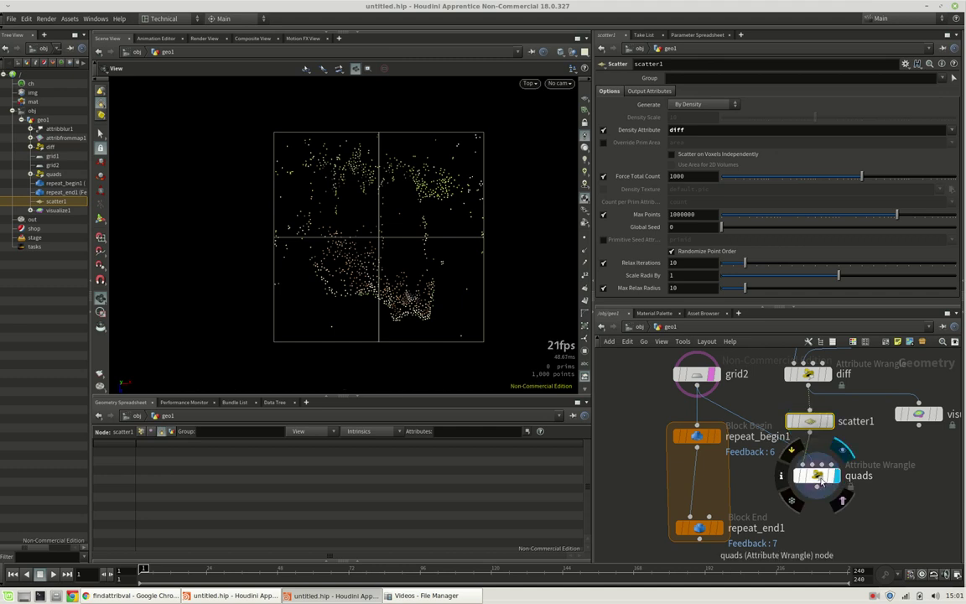
# Step: Display the quads wrangle and enter the code line xyzdist(1, v@P, prim_hit, uvw_hit, 0.01); in it
pyautogui.click(816, 474)
pyautogui.click(768, 180)
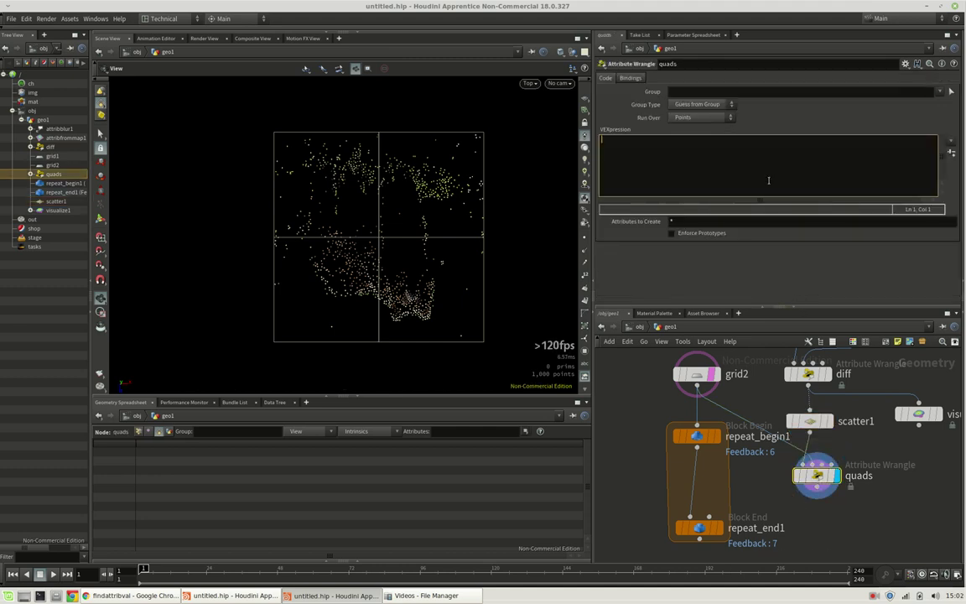
pyautogui.write('xyzd')
pyautogui.press('Return')
pyautogui.write('ist(')
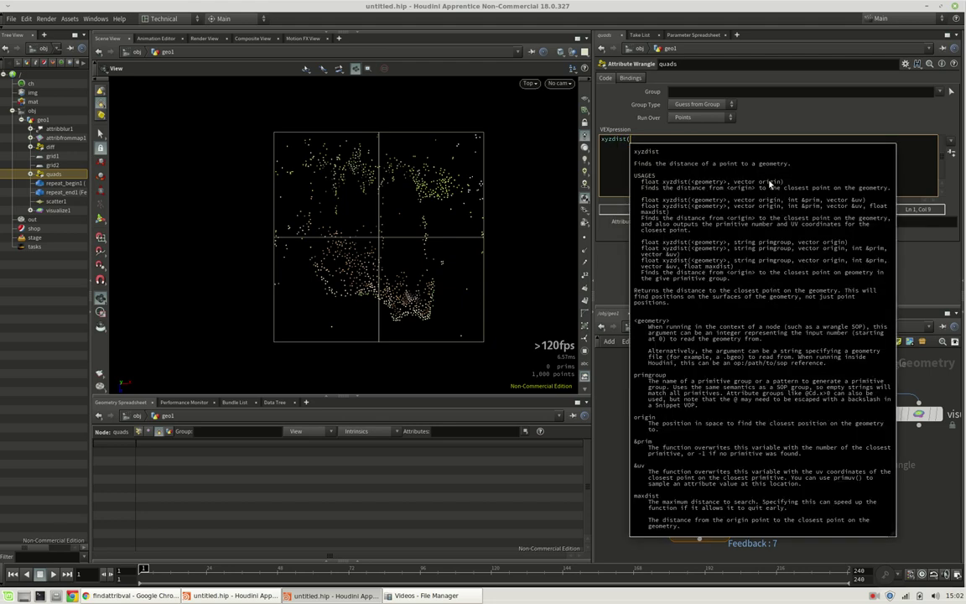
pyautogui.write('1')
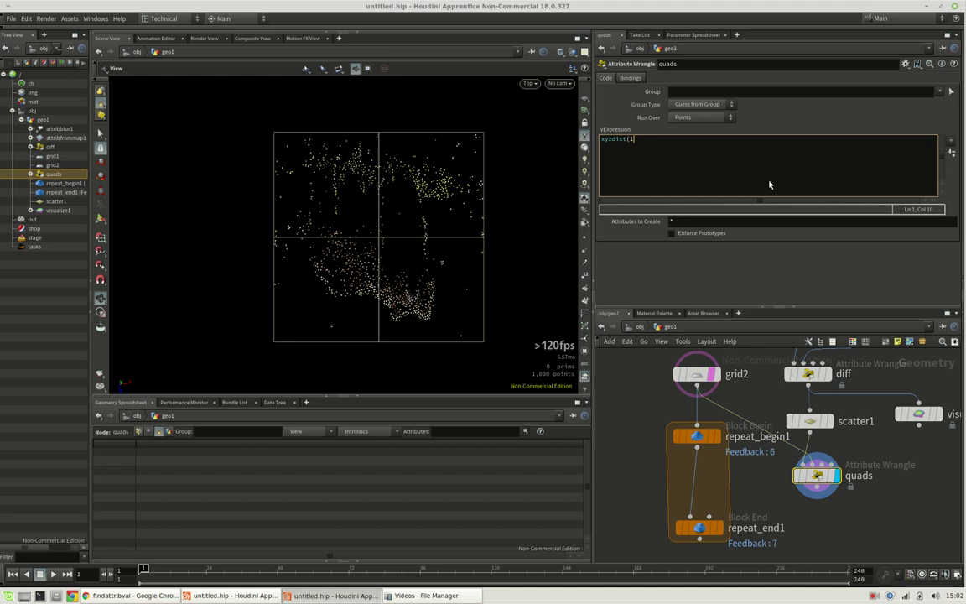
pyautogui.write(', v@P)')
pyautogui.press('Left')
pyautogui.write(', prim_hit, uvw_hit')
pyautogui.write(', 0.01);')
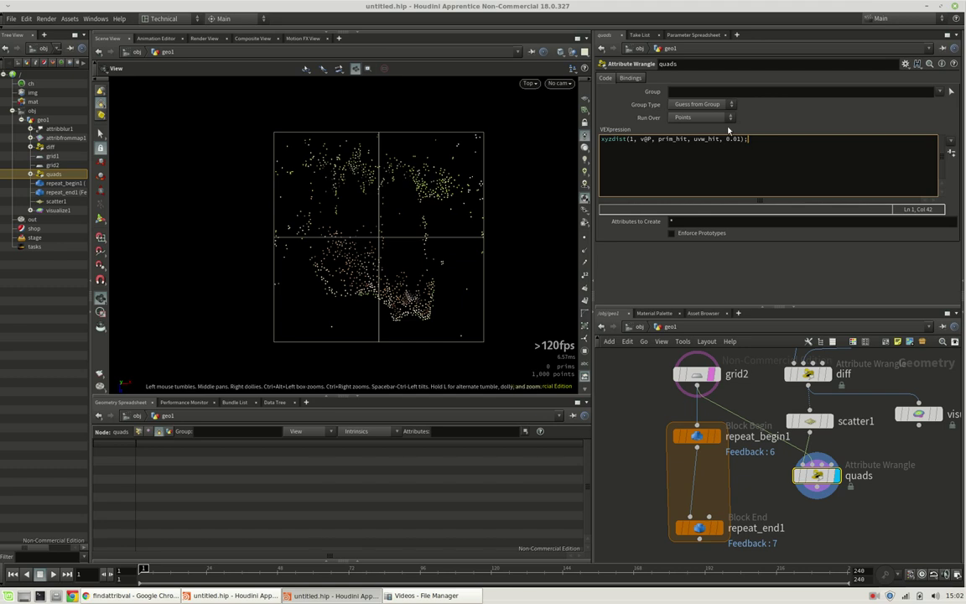
pyautogui.click(773, 125)
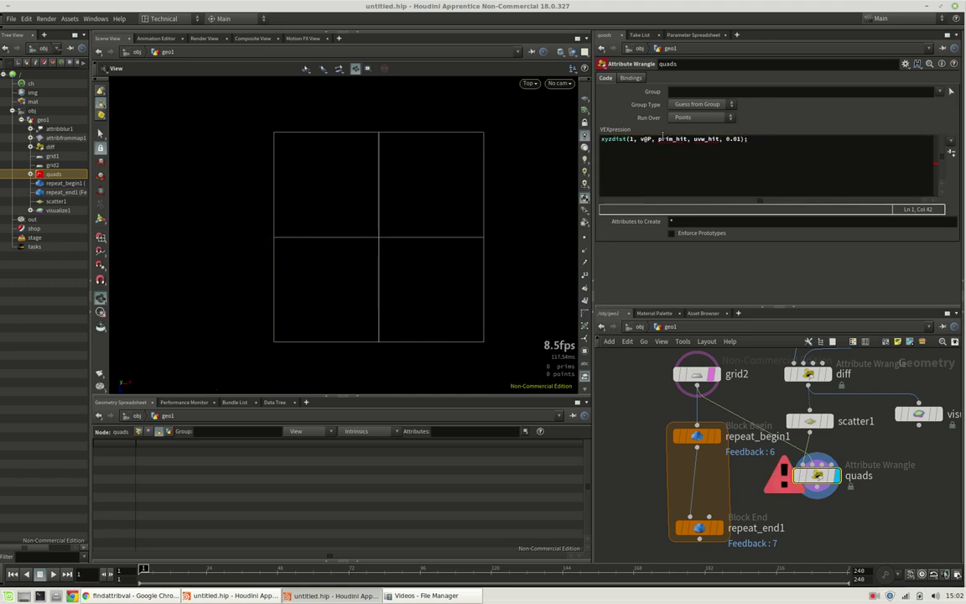
# Step: Declare int prim_hit; and vector uvw_hit; above the xyzdist line in the quads code
pyautogui.click(601, 139)
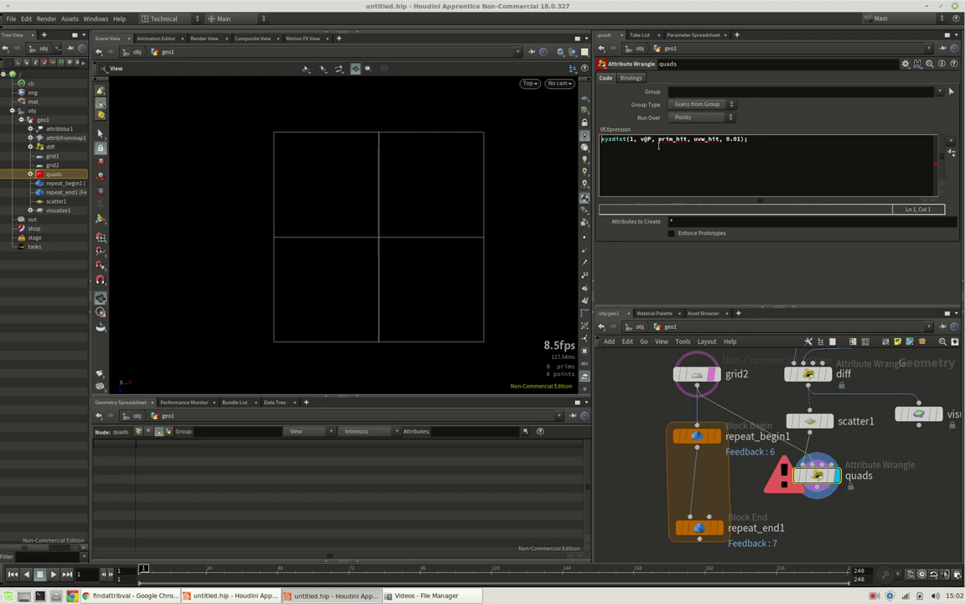
pyautogui.press('Return')
pyautogui.press('Return')
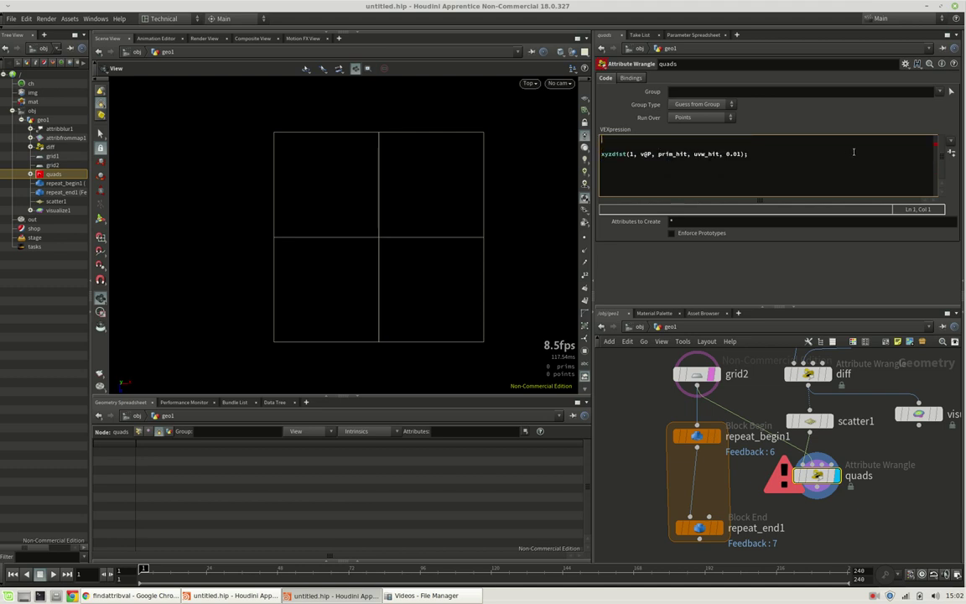
pyautogui.write('int prim_hit;')
pyautogui.press('Return')
pyautogui.write('vector ')
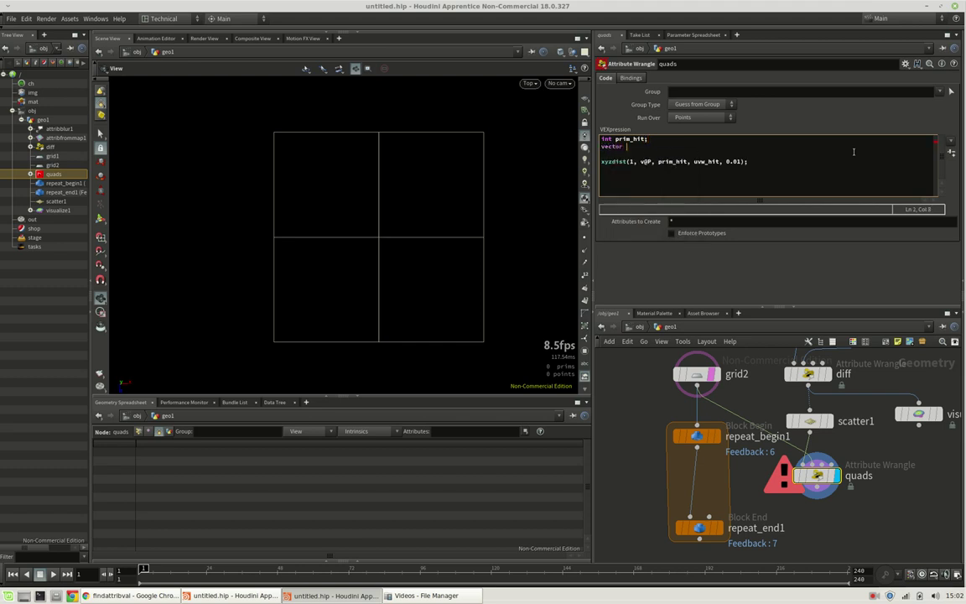
pyautogui.write('uvw_hit;')
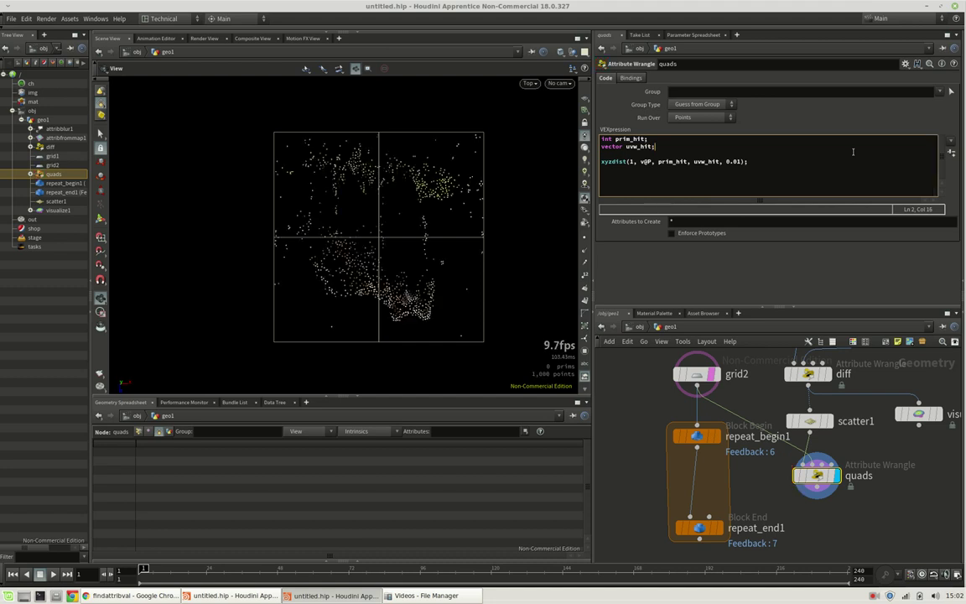
# Step: Add i@prim_hit = prim_hit; below the xyzdist line and list the quads point attributes in the spreadsheet
pyautogui.click(765, 163)
pyautogui.press('Return')
pyautogui.press('Return')
pyautogui.press('Return')
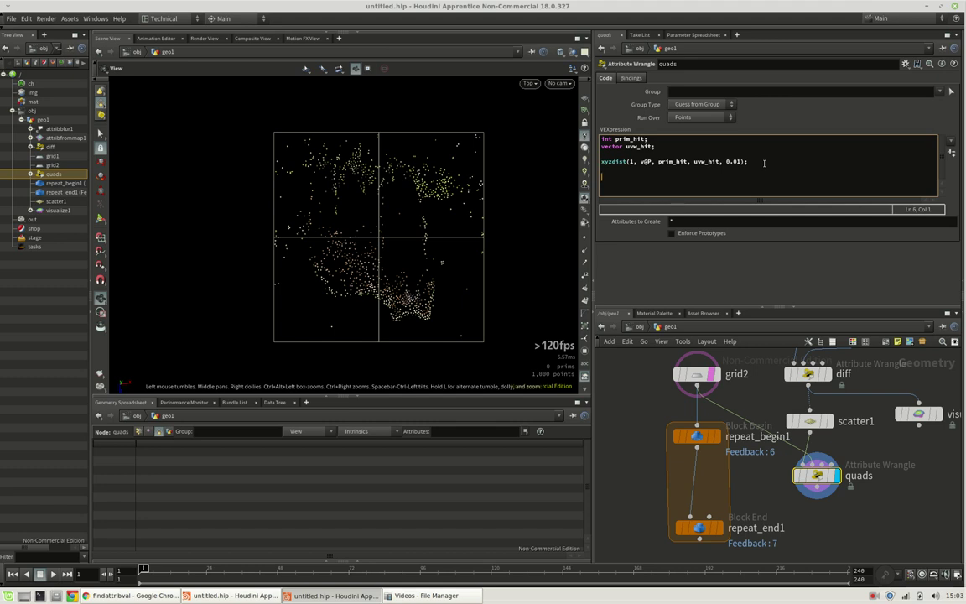
pyautogui.write('i@prim_')
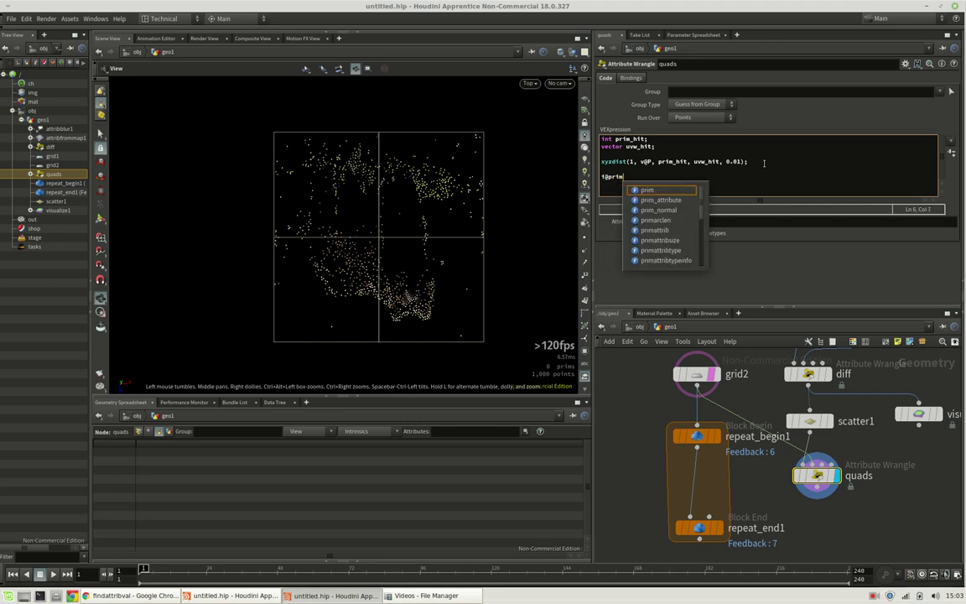
pyautogui.write('hit ')
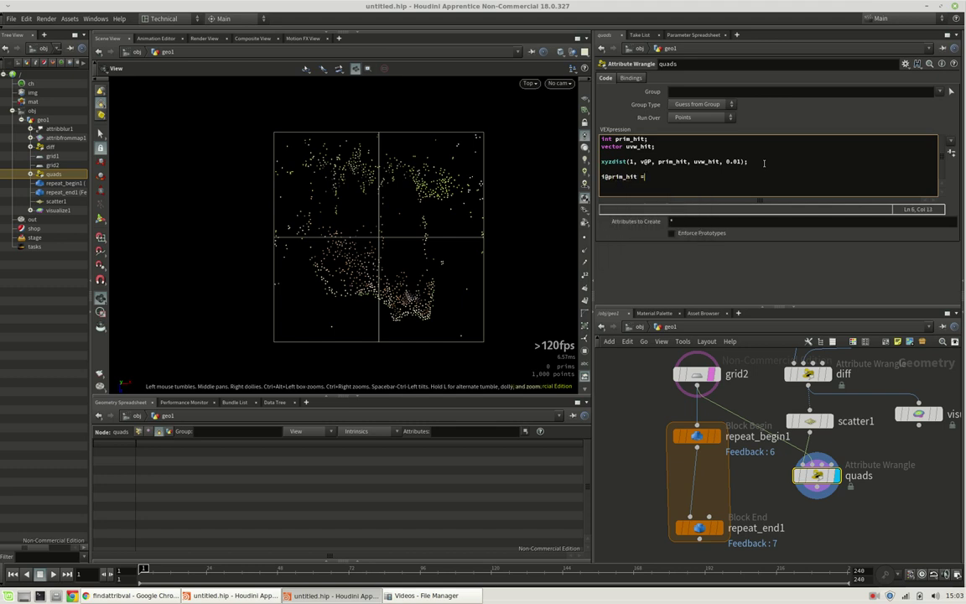
pyautogui.write('= prim_hit;')
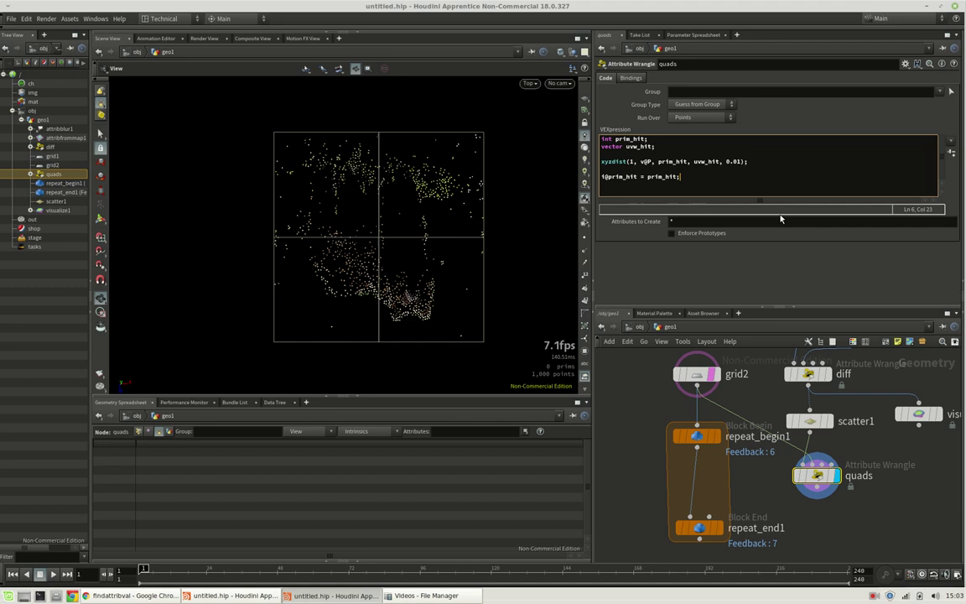
pyautogui.click(139, 432)
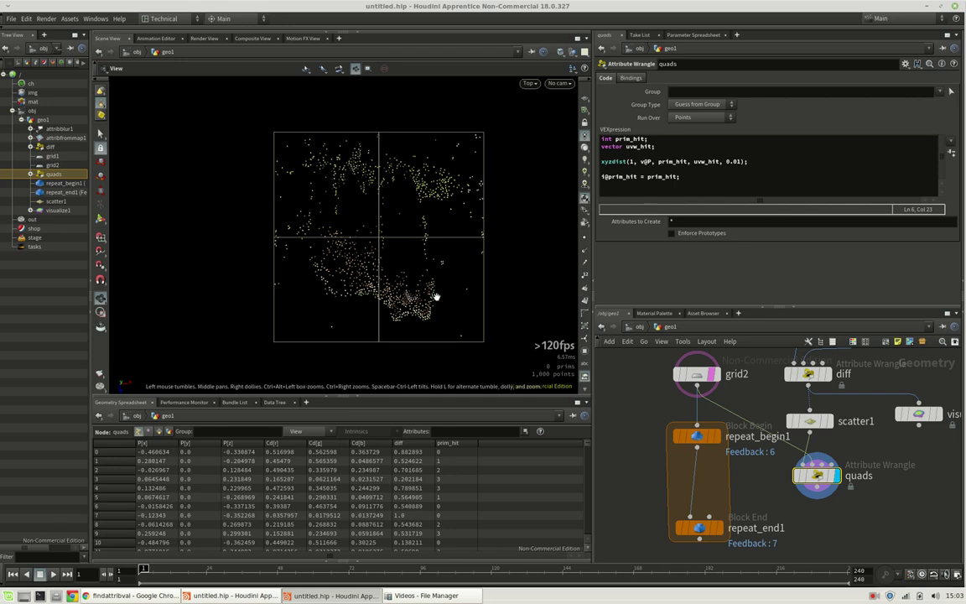
# Step: Feed the Visualize node from quads and set it to show the prim_hit attribute as a Marker
pyautogui.moveTo(587, 449)
pyautogui.mouseDown()
pyautogui.moveTo(580, 460)
pyautogui.moveTo(576, 434)
pyautogui.mouseUp()
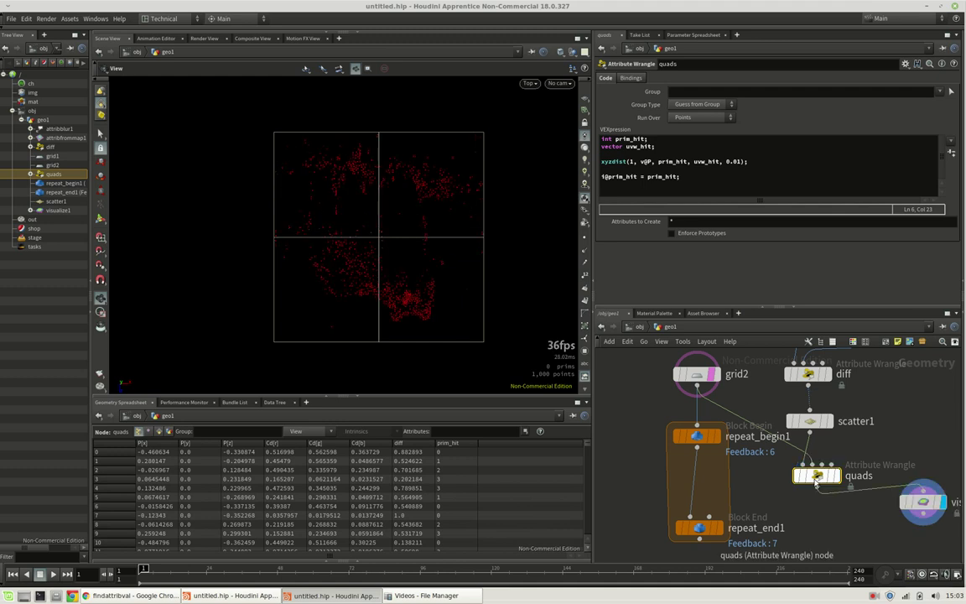
pyautogui.click(923, 501)
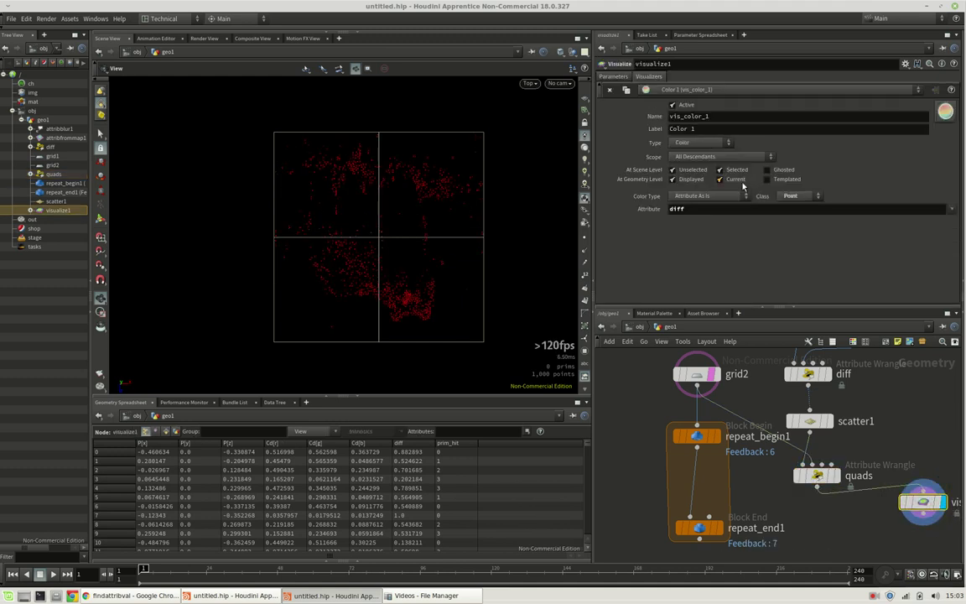
pyautogui.click(785, 210)
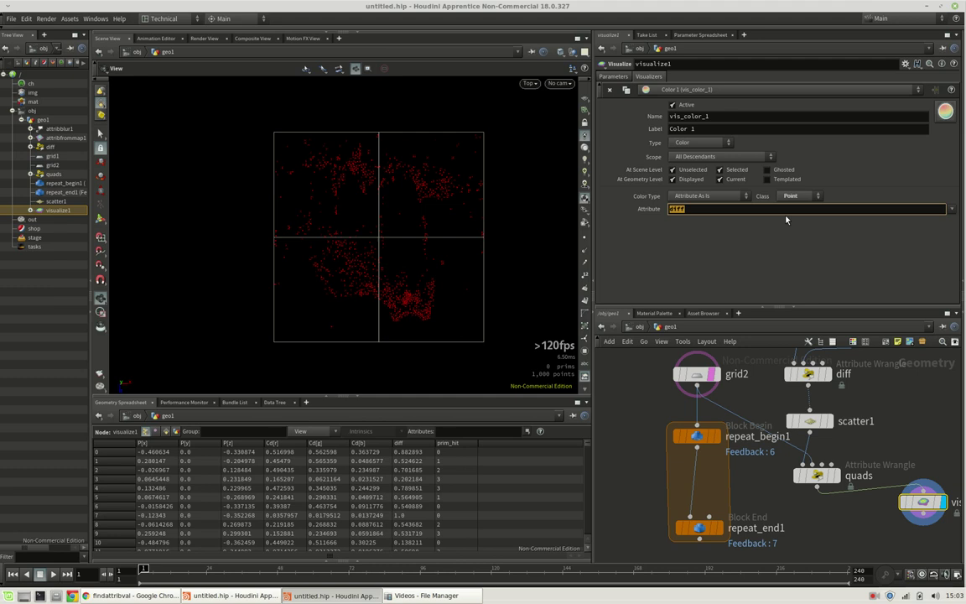
pyautogui.write('prim_hit')
pyautogui.press('Return')
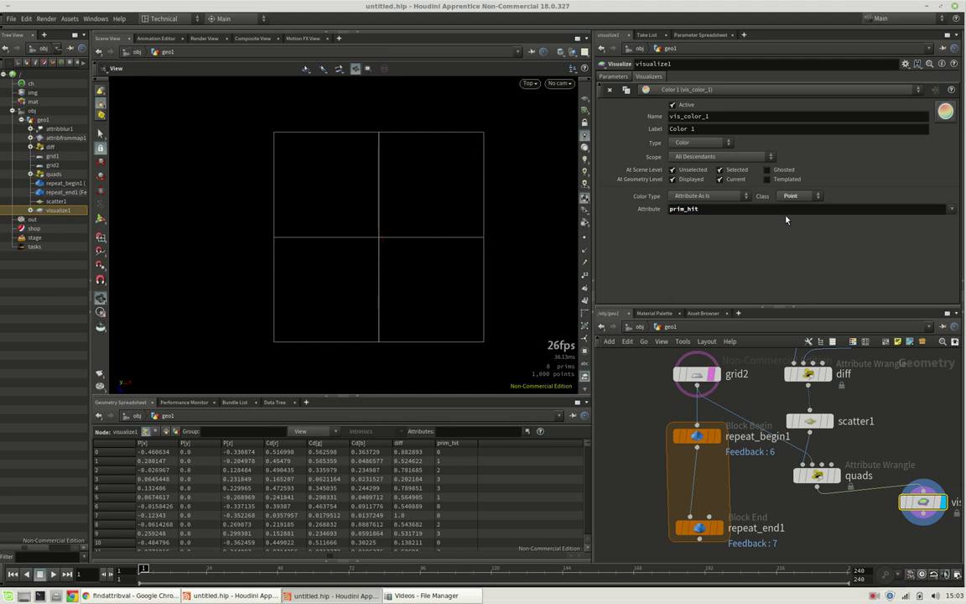
pyautogui.click(695, 143)
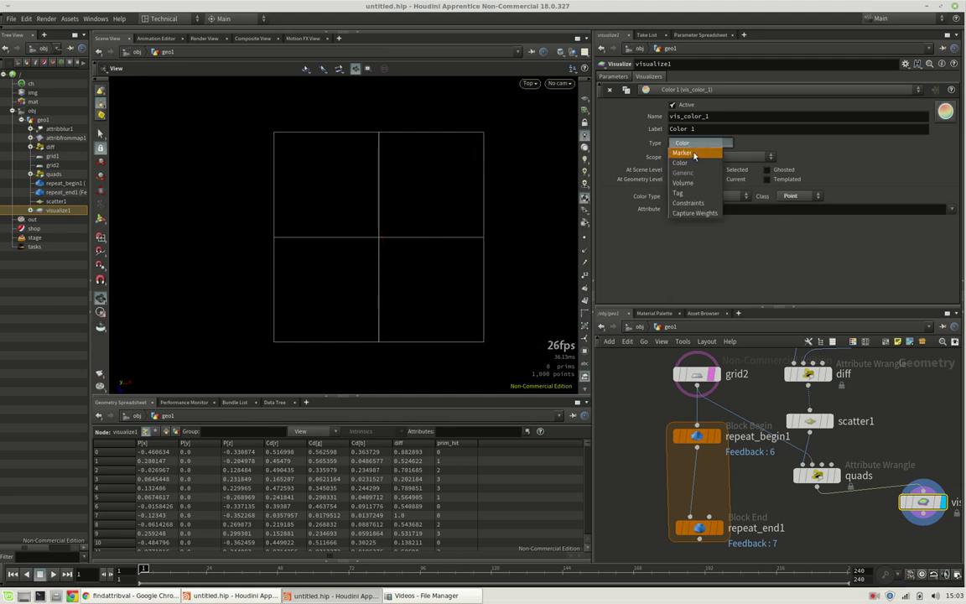
pyautogui.click(684, 153)
pyautogui.scroll(2, 415, 238)
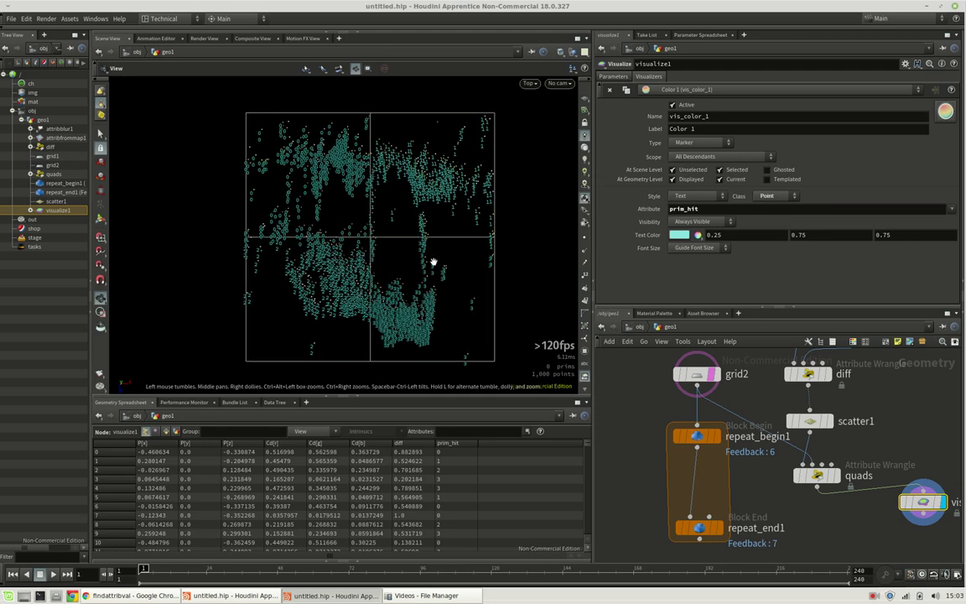
# Step: Display the second grid, examine its primitive numbers in wireframe shading and restore the shaded view
pyautogui.click(710, 377)
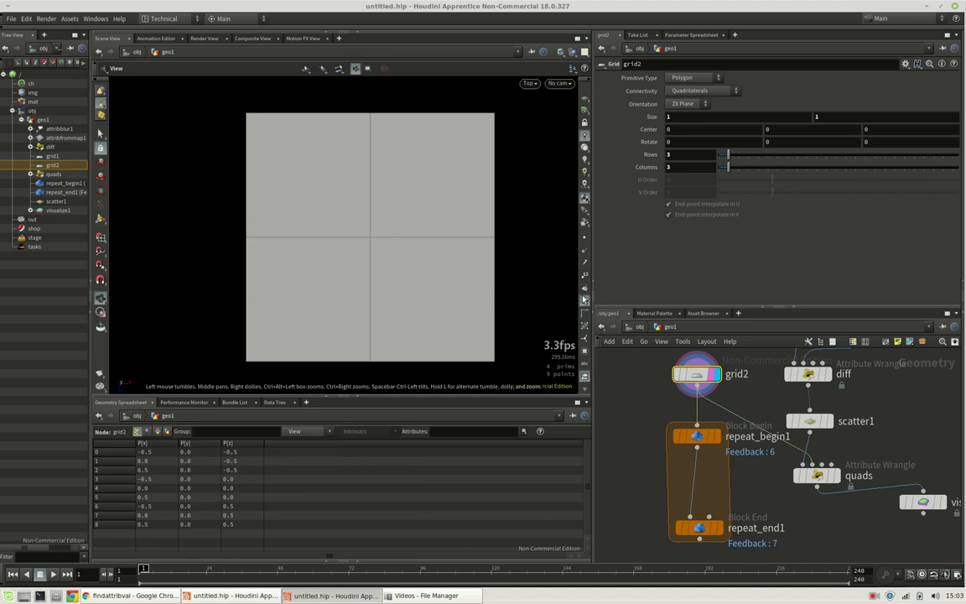
pyautogui.click(561, 52)
pyautogui.click(580, 83)
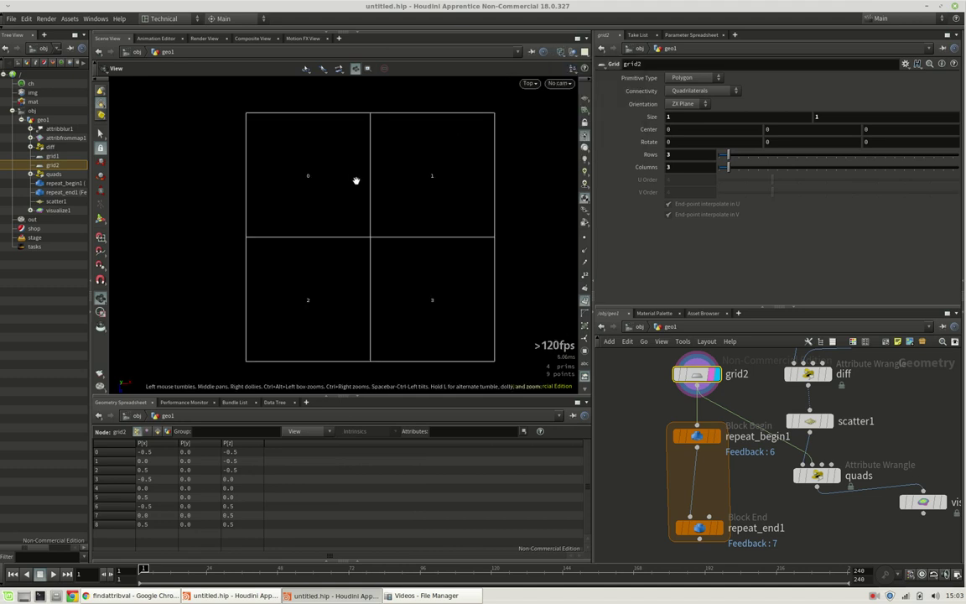
pyautogui.click(585, 83)
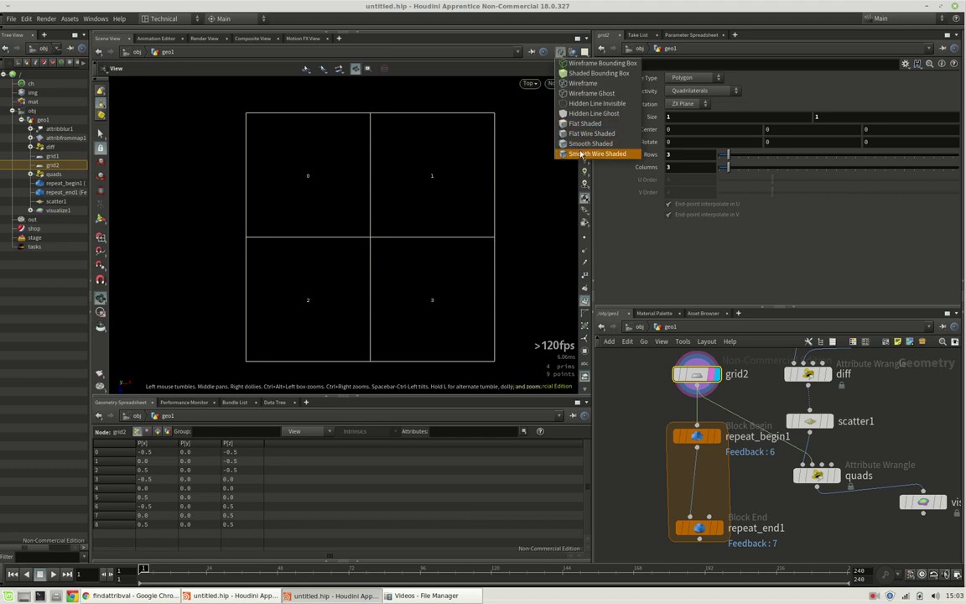
pyautogui.click(536, 139)
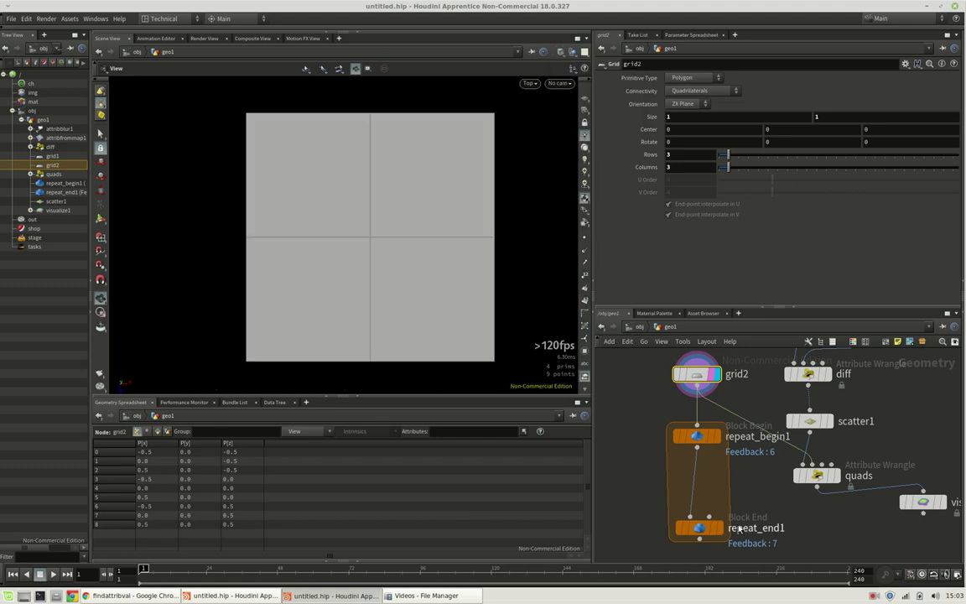
# Step: Rewire the quads wrangle's second input from the second grid to the loop's begin block and display quads
pyautogui.click(818, 475)
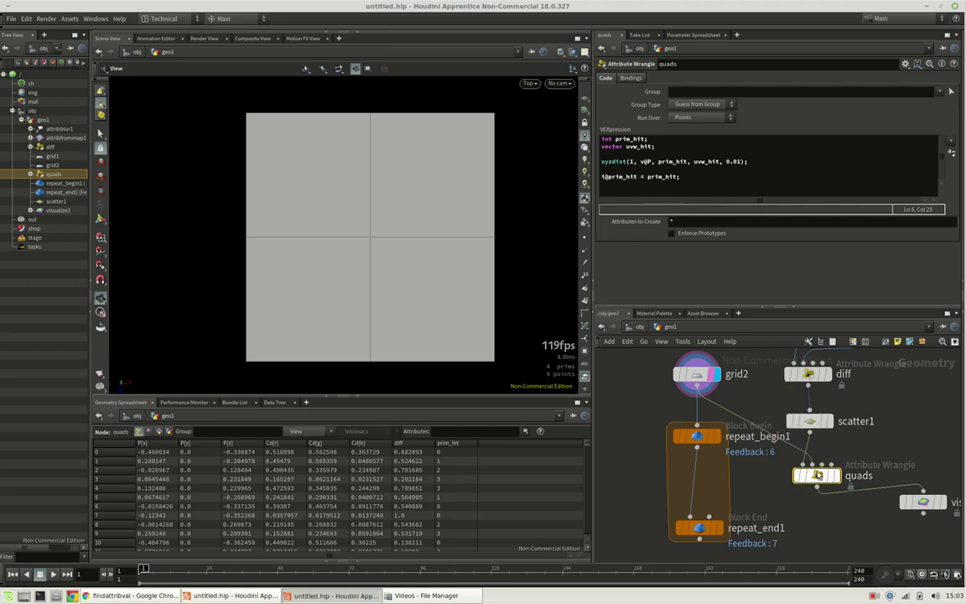
pyautogui.moveTo(817, 475); pyautogui.dragTo(810, 474)
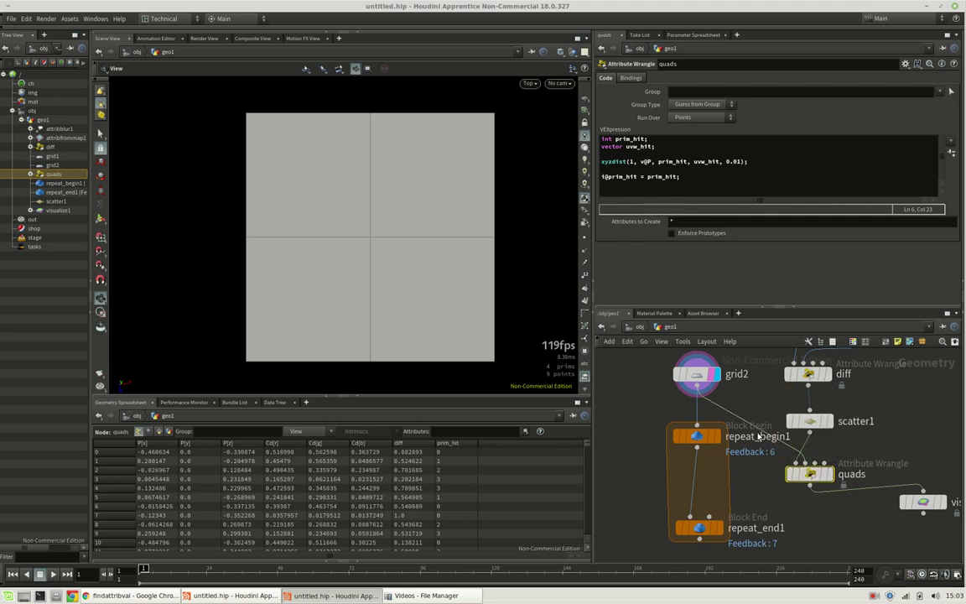
pyautogui.moveTo(742, 420); pyautogui.dragTo(707, 449)
pyautogui.click(828, 474)
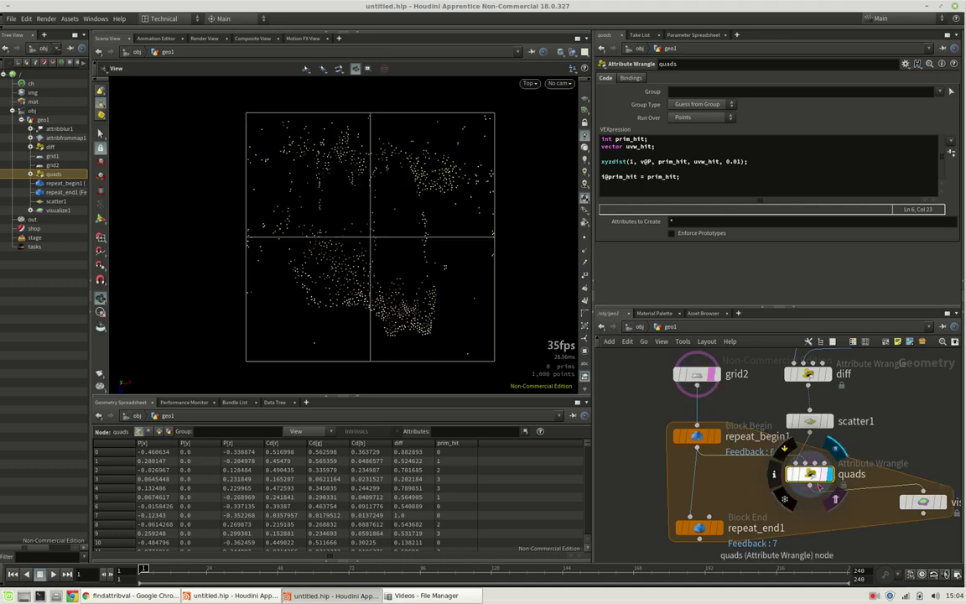
# Step: Insert an Attribute Wrangle between the loop's repeat_begin1 and repeat_end1 blocks
pyautogui.moveTo(813, 531); pyautogui.dragTo(815, 490, button='middle')
pyautogui.moveTo(702, 492); pyautogui.dragTo(705, 512)
pyautogui.moveTo(761, 488); pyautogui.dragTo(769, 520, button='middle')
pyautogui.click(818, 460)
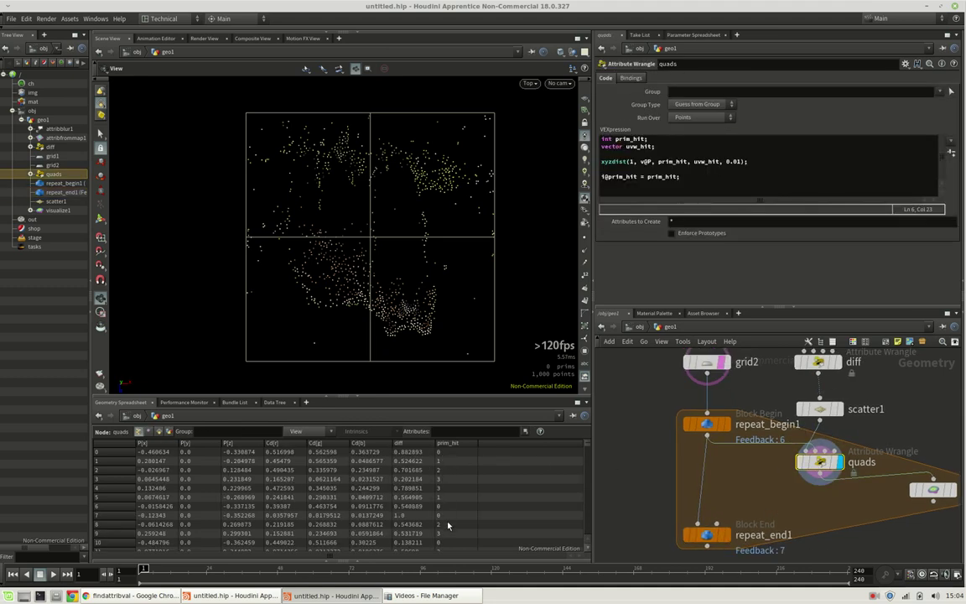
pyautogui.press('Tab')
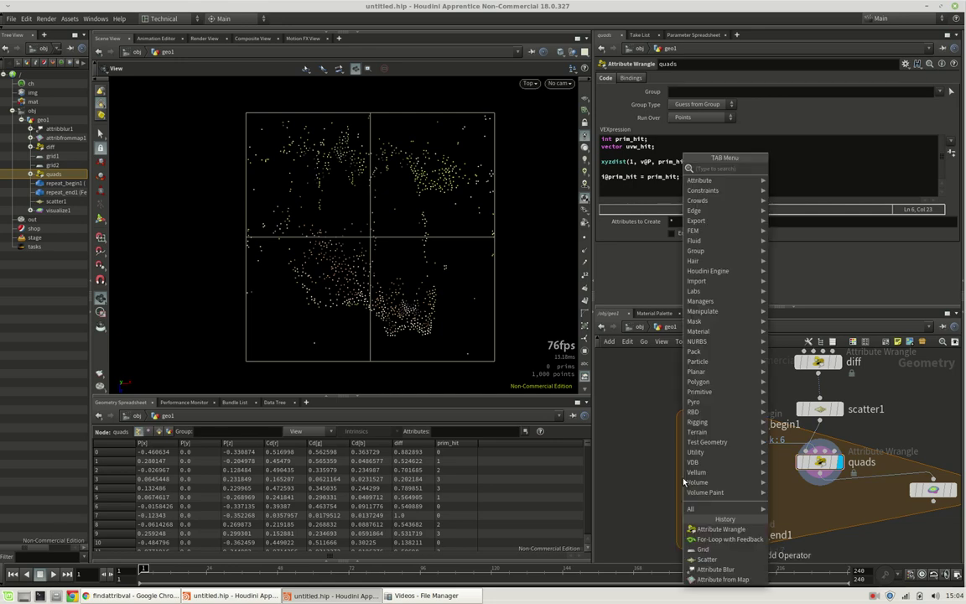
pyautogui.click(720, 529)
pyautogui.click(708, 495)
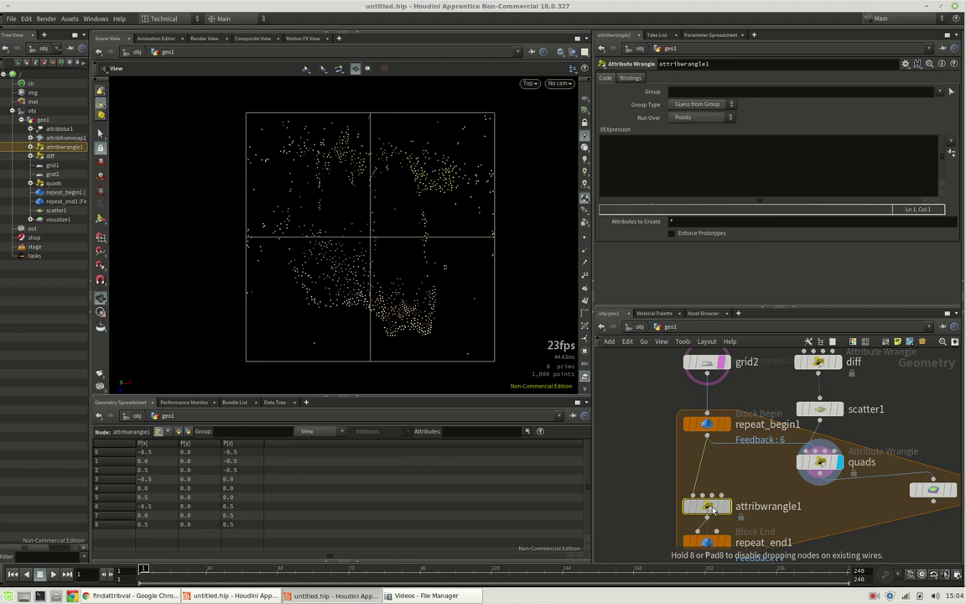
# Step: Rename the new wrangle as points
pyautogui.doubleClick(766, 493)
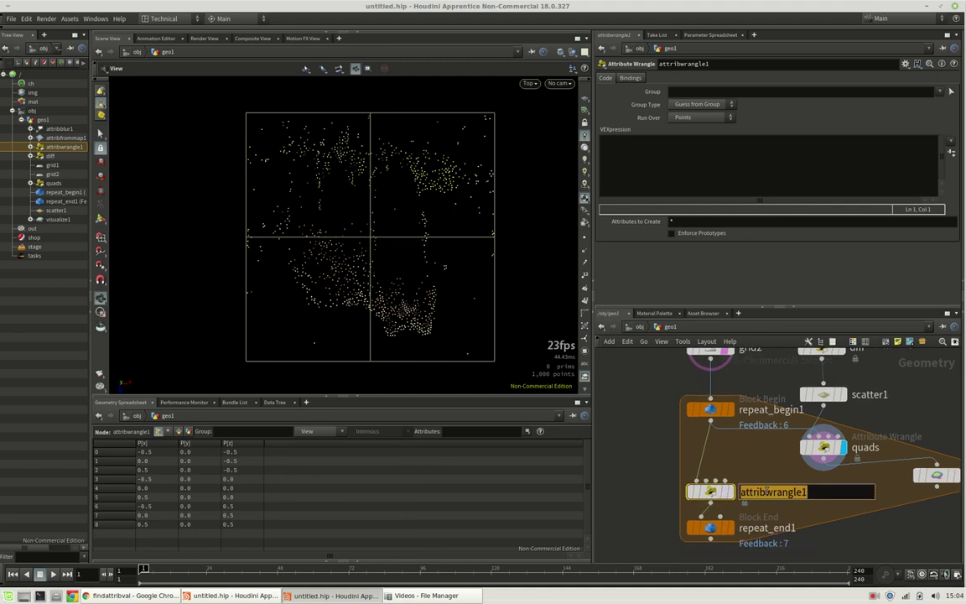
pyautogui.write('points')
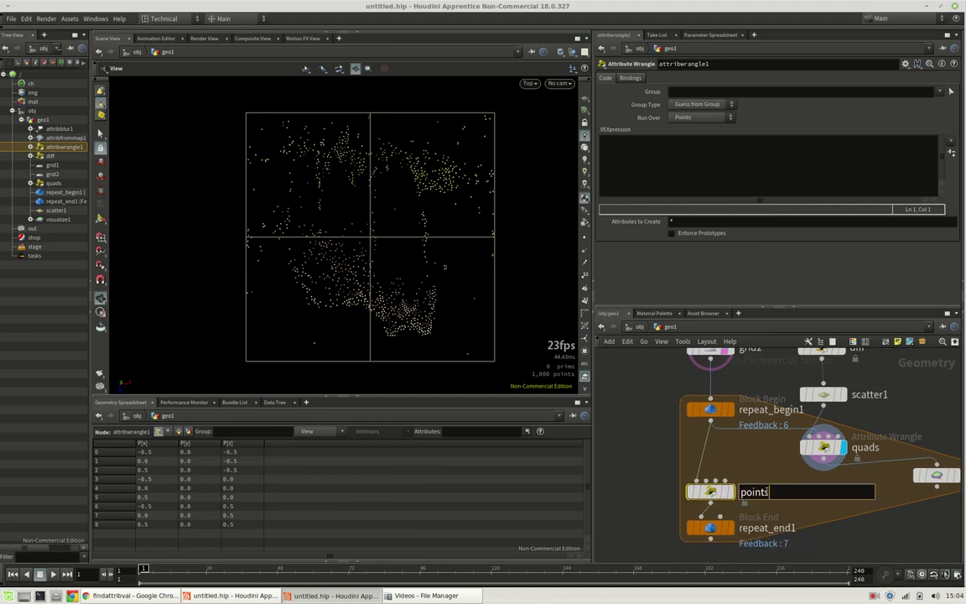
pyautogui.press('Return')
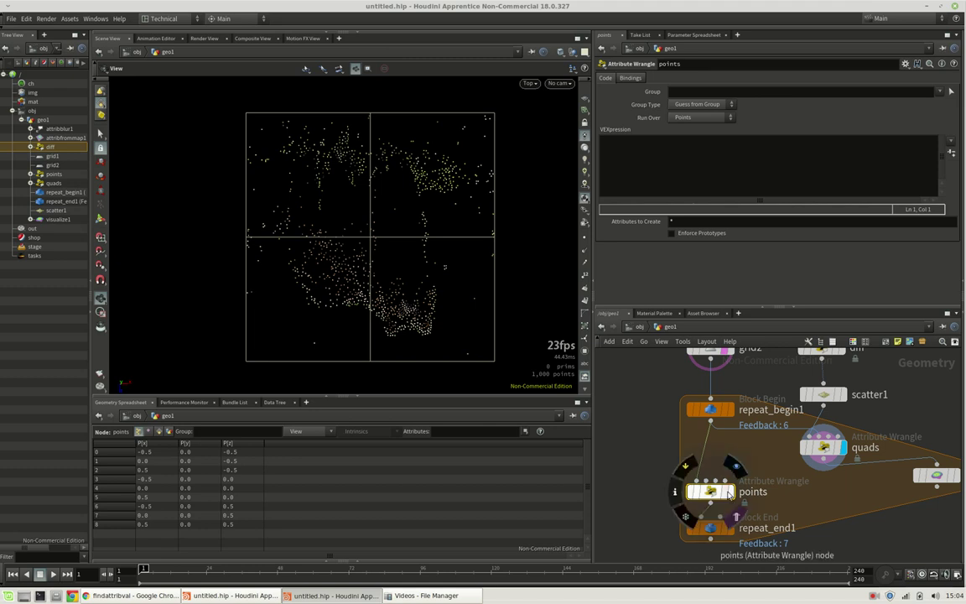
# Step: Display the new wrangle and set it to run over Primitives
pyautogui.click(731, 490)
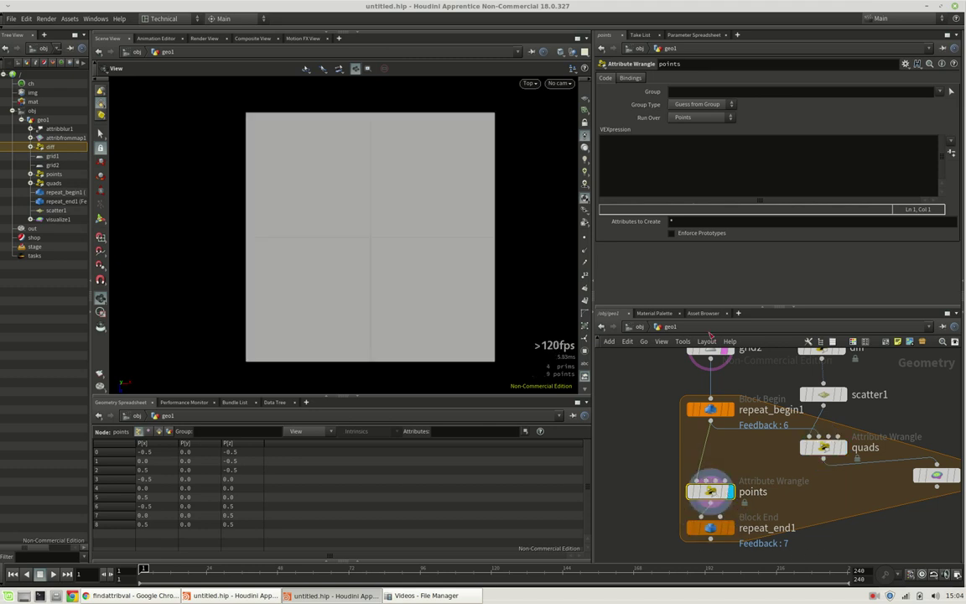
pyautogui.click(702, 117)
pyautogui.click(700, 137)
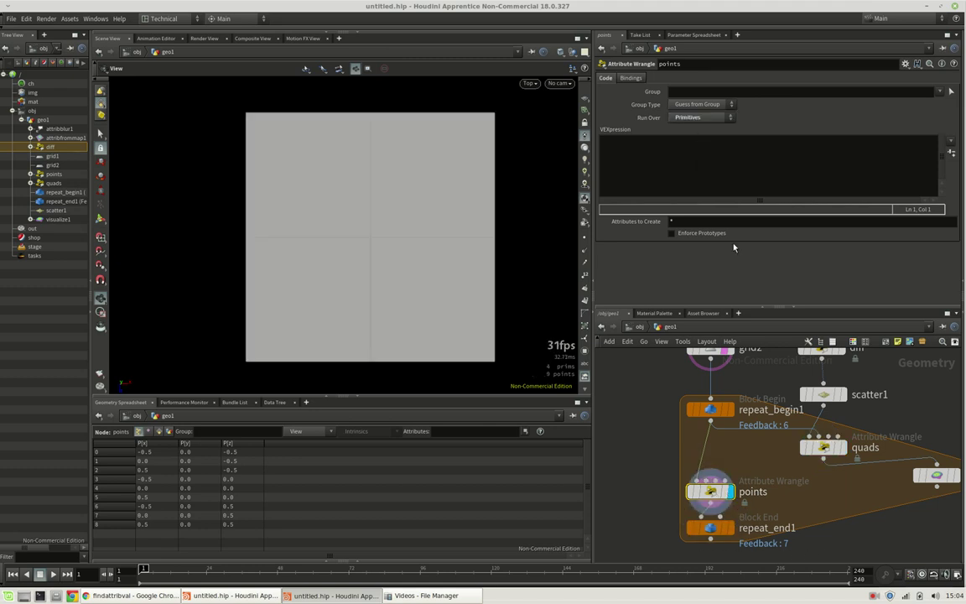
# Step: Rename the loop's primitive wrangle as prim_points
pyautogui.doubleClick(754, 492)
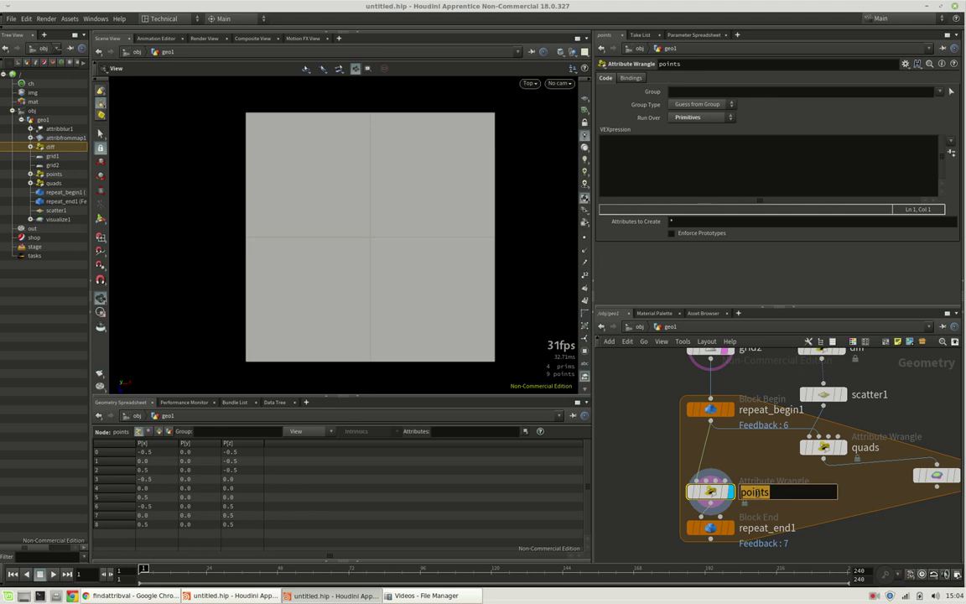
pyautogui.write('prim_points')
pyautogui.press('Return')
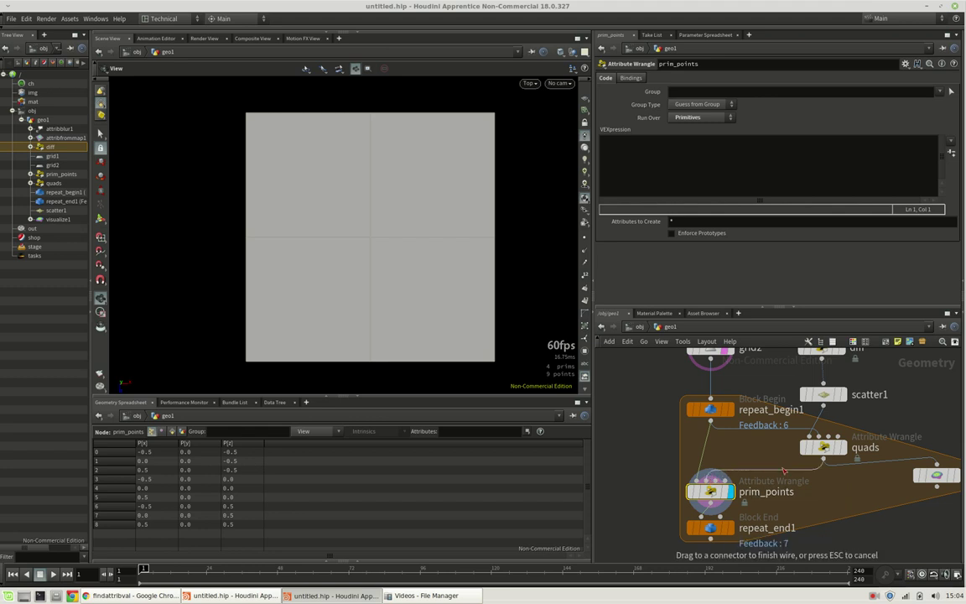
# Step: Connect quads to the second input of prim_points and display the loop's end block
pyautogui.moveTo(715, 494)
pyautogui.moveTo(808, 523); pyautogui.dragTo(822, 498, button='middle')
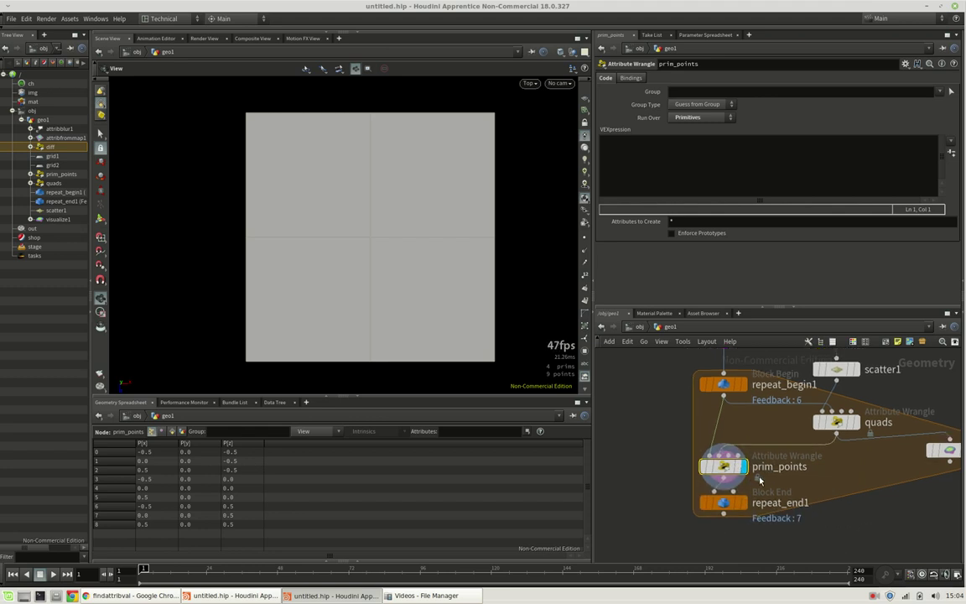
pyautogui.click(748, 504)
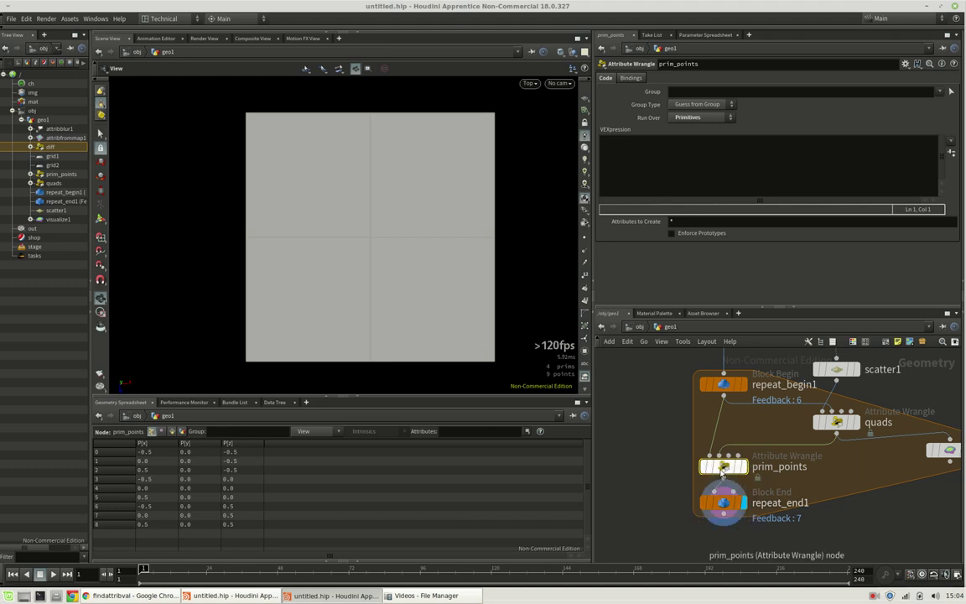
# Step: Write findattribval(1, 'point', 'prim_hit', i@primnum, 0); as the VEX code of the prim_points wrangle
pyautogui.click(690, 161)
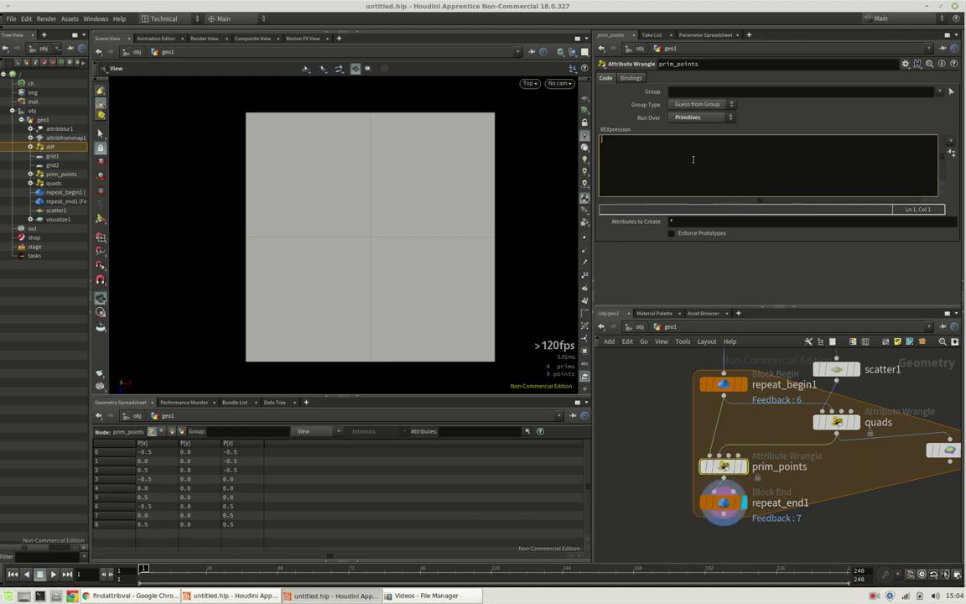
pyautogui.write('findattribval')
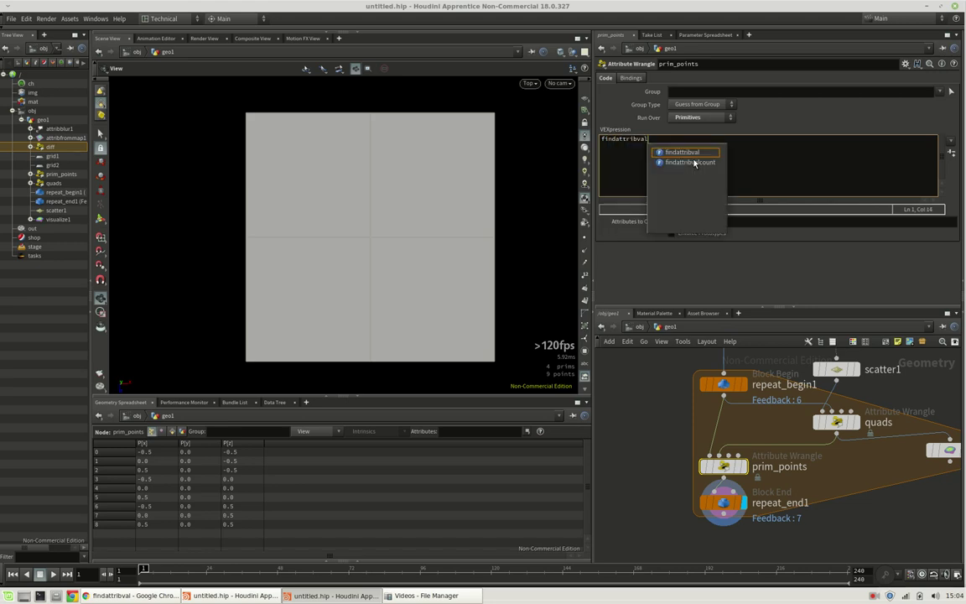
pyautogui.press('Return')
pyautogui.write('(1')
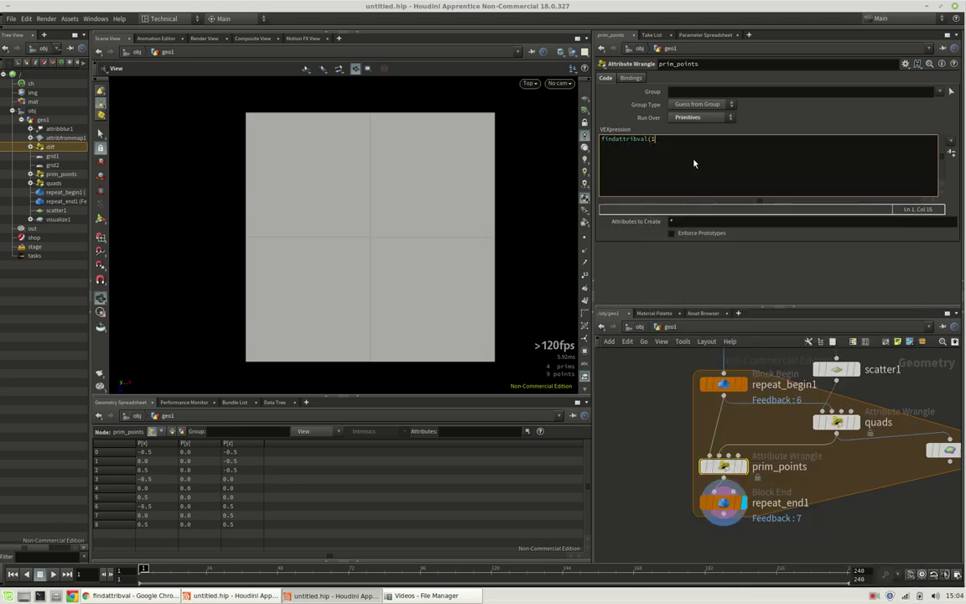
pyautogui.press('BackSpace')
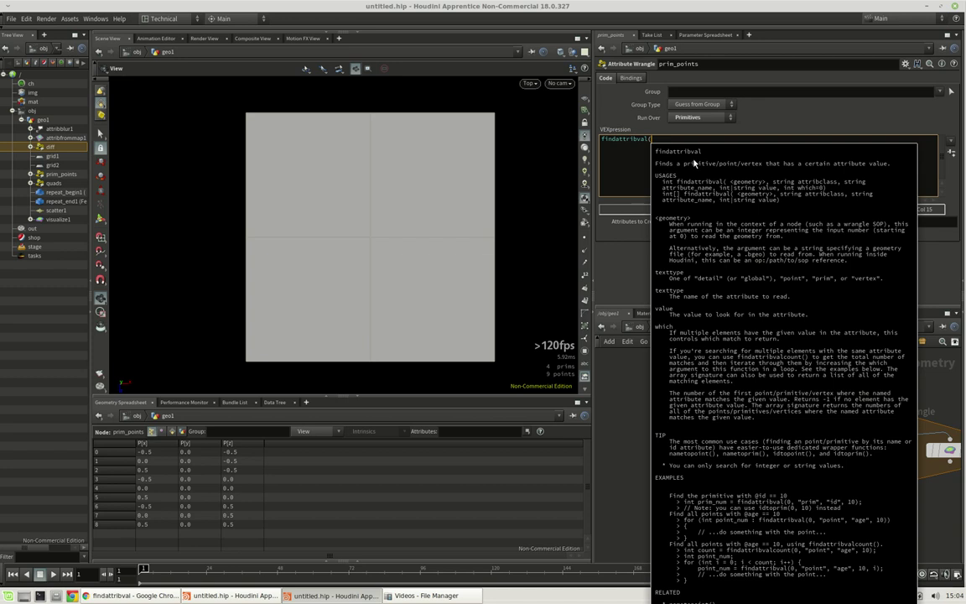
pyautogui.write(', ')
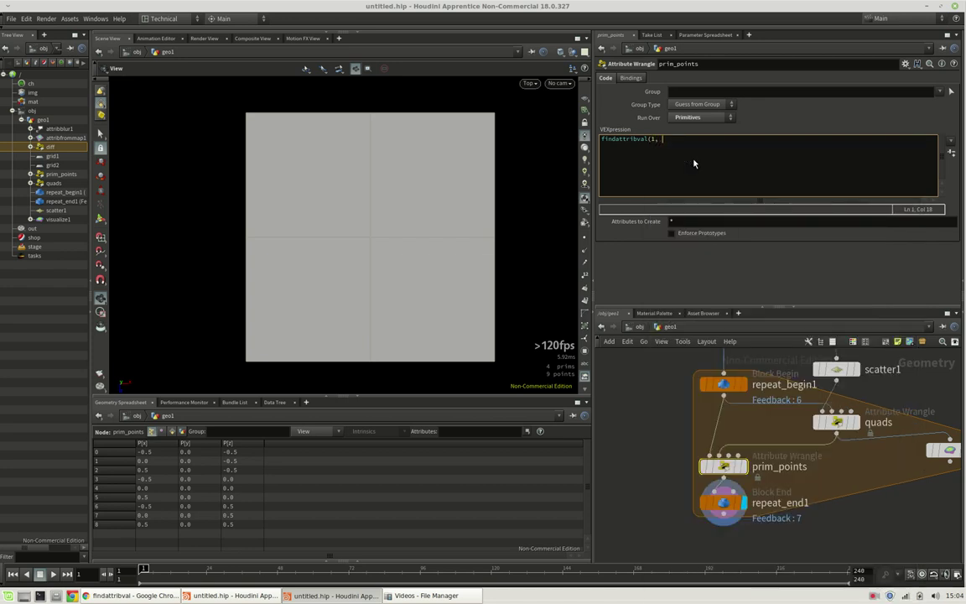
pyautogui.write("'point")
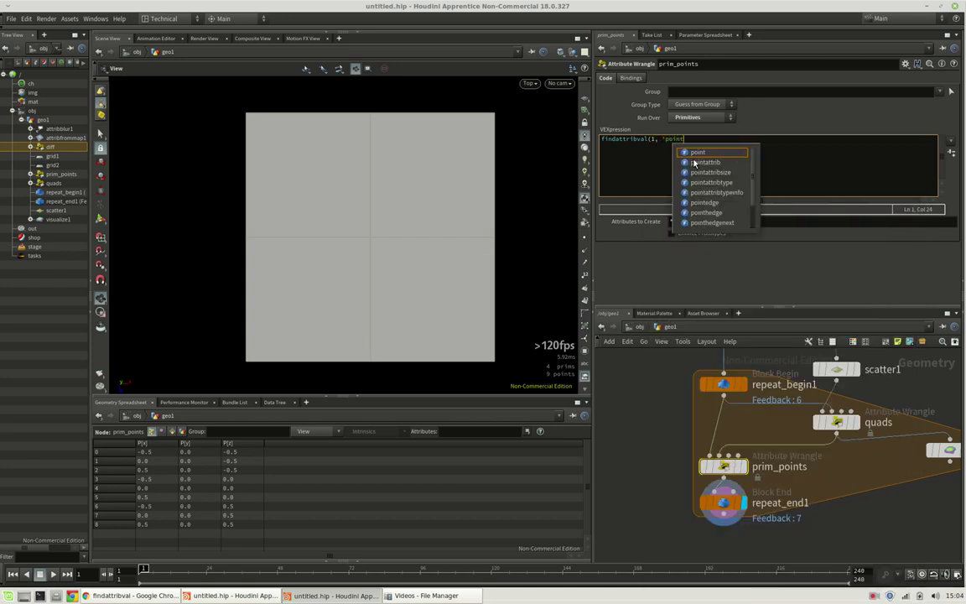
pyautogui.write("', ")
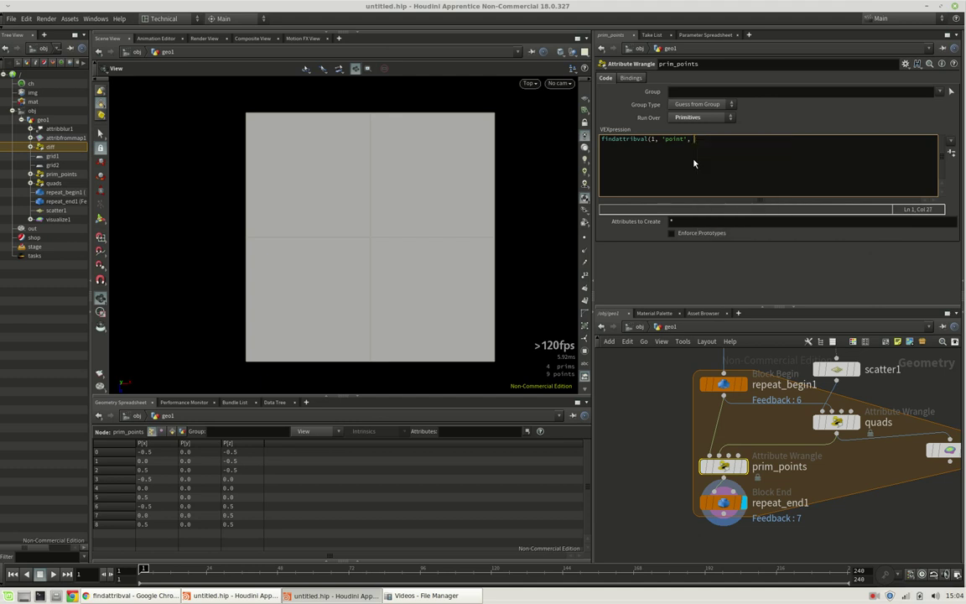
pyautogui.write("'")
pyautogui.write('prim_')
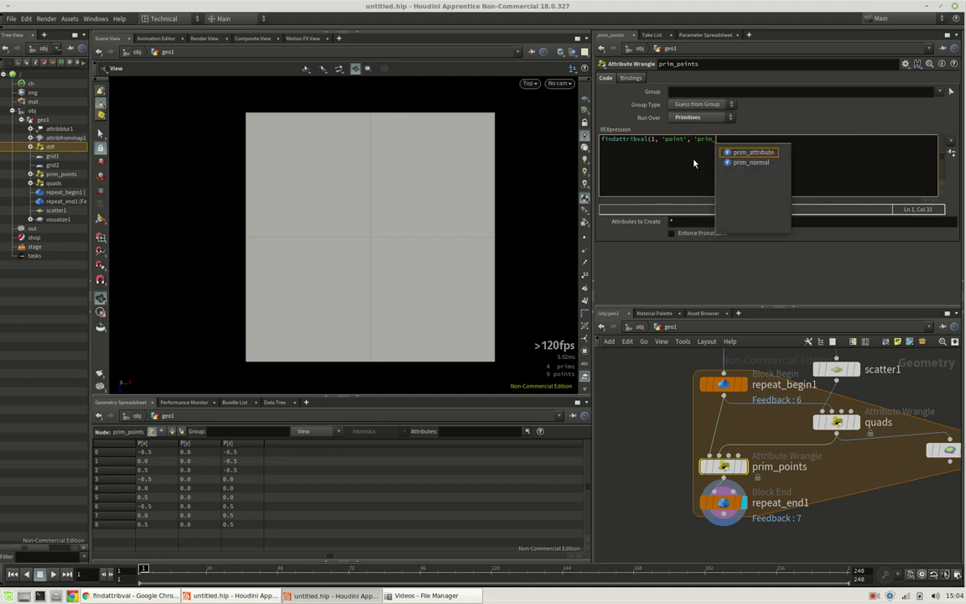
pyautogui.write("hit'")
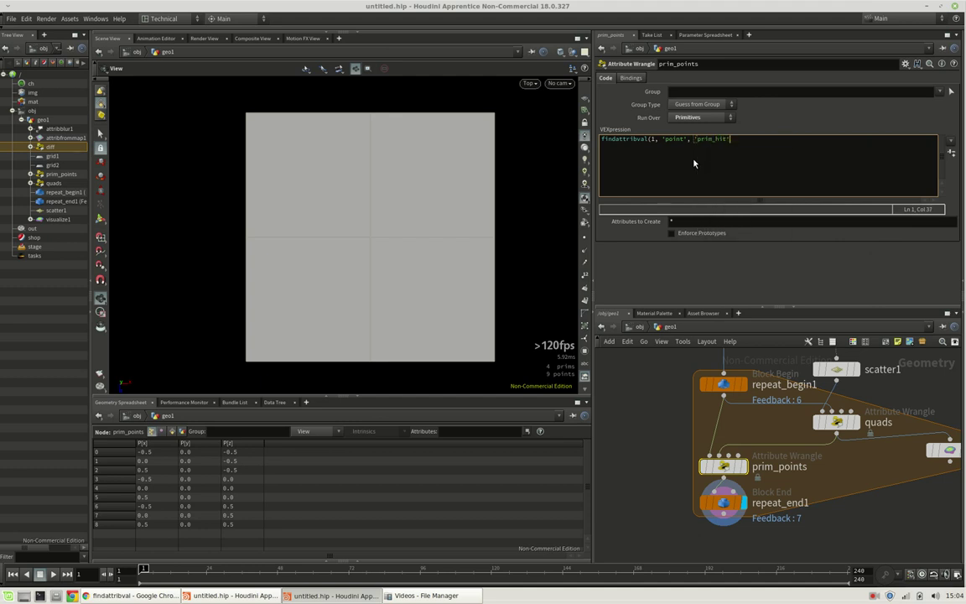
pyautogui.write(', i@primn')
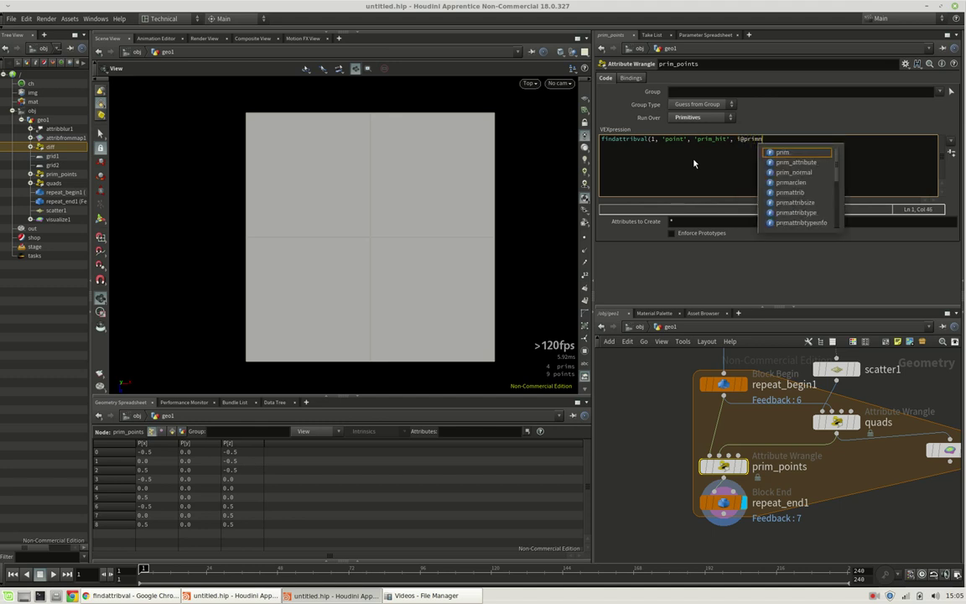
pyautogui.write('um, 0);')
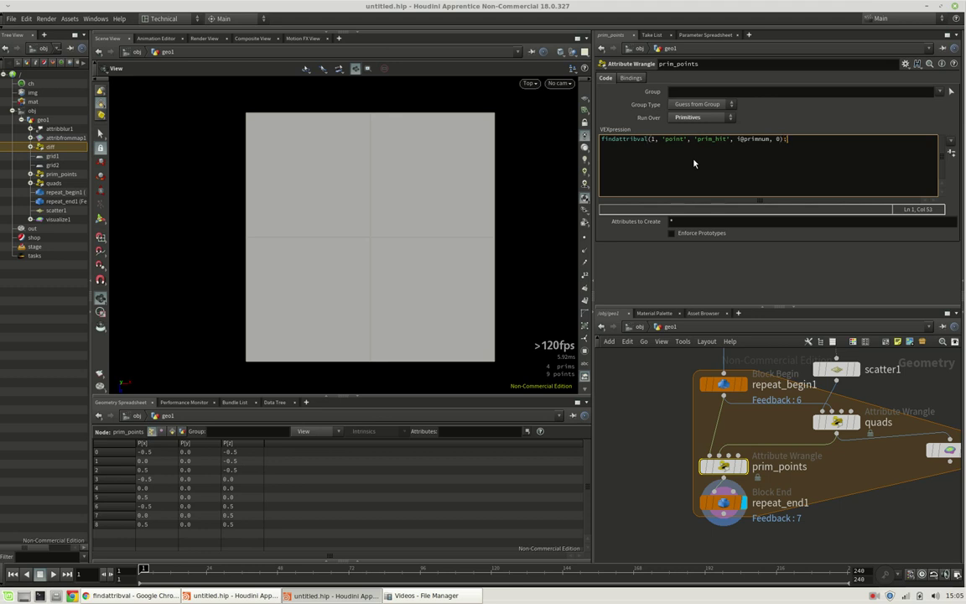
# Step: Assign the findattribval result to a new integer variable by prefixing the line with int pt =
pyautogui.click(810, 125)
pyautogui.click(602, 142)
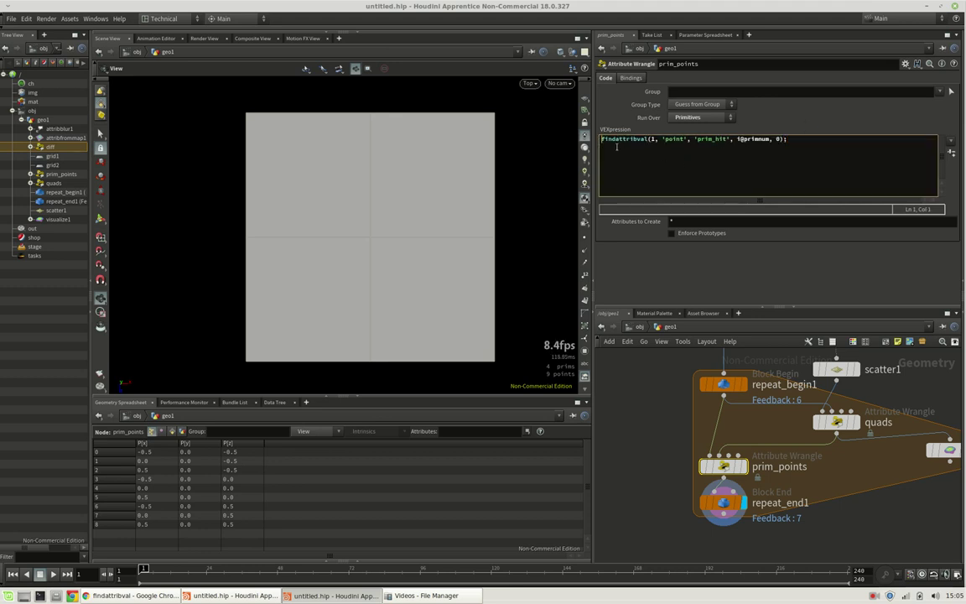
pyautogui.write('int pt =')
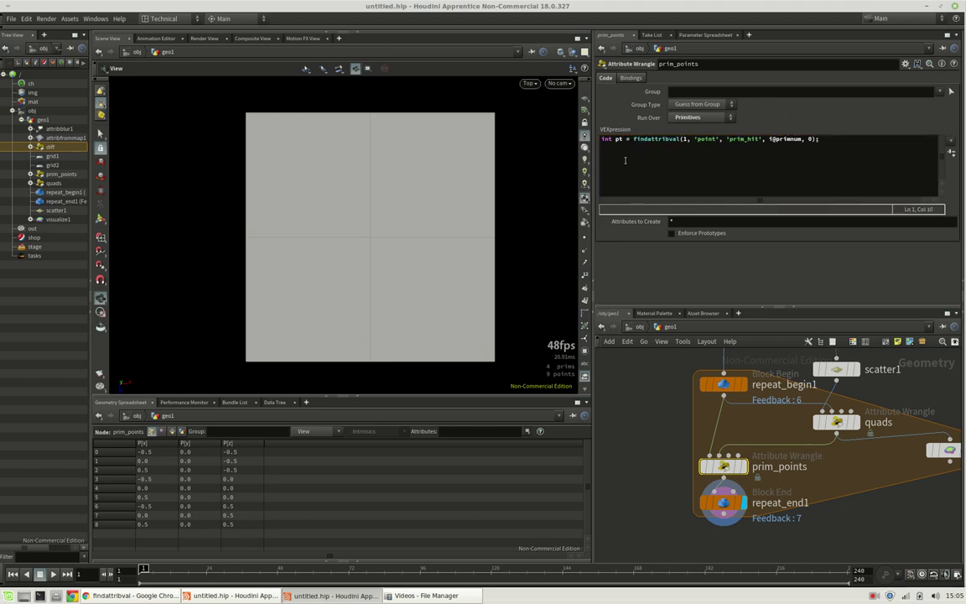
# Step: Add the second code line i@group_div = pt != -1; to prim_points
pyautogui.click(833, 139)
pyautogui.press('Return')
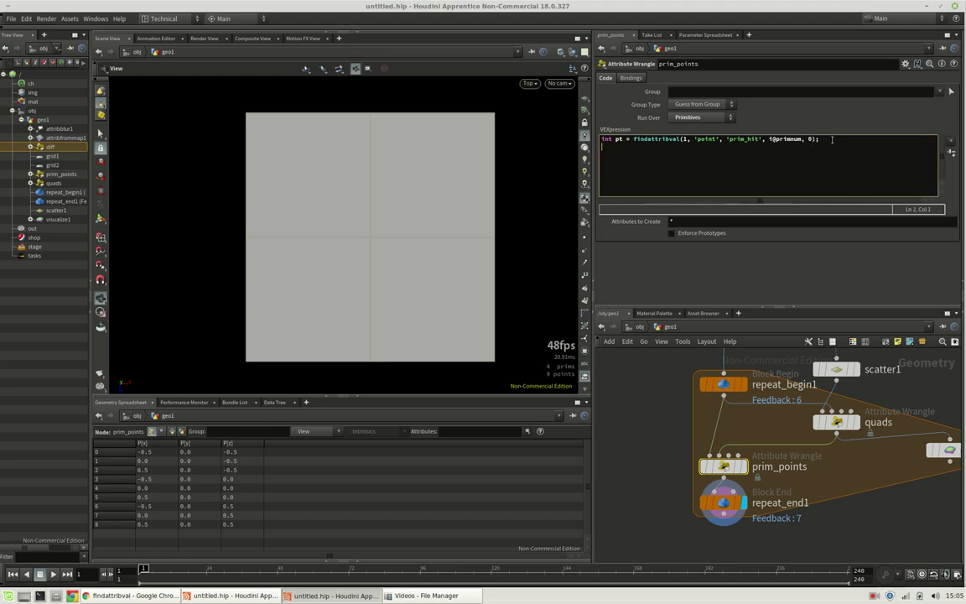
pyautogui.write('i@group_div = pt != -1;')
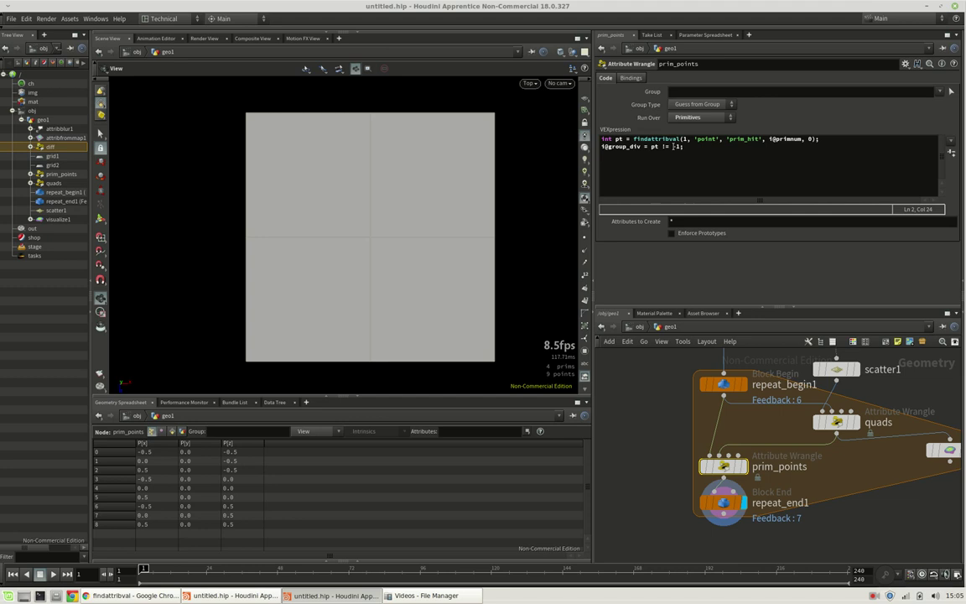
# Step: Review the prim_hit values of quads in the spreadsheet and return to the prim_points code
pyautogui.click(664, 147)
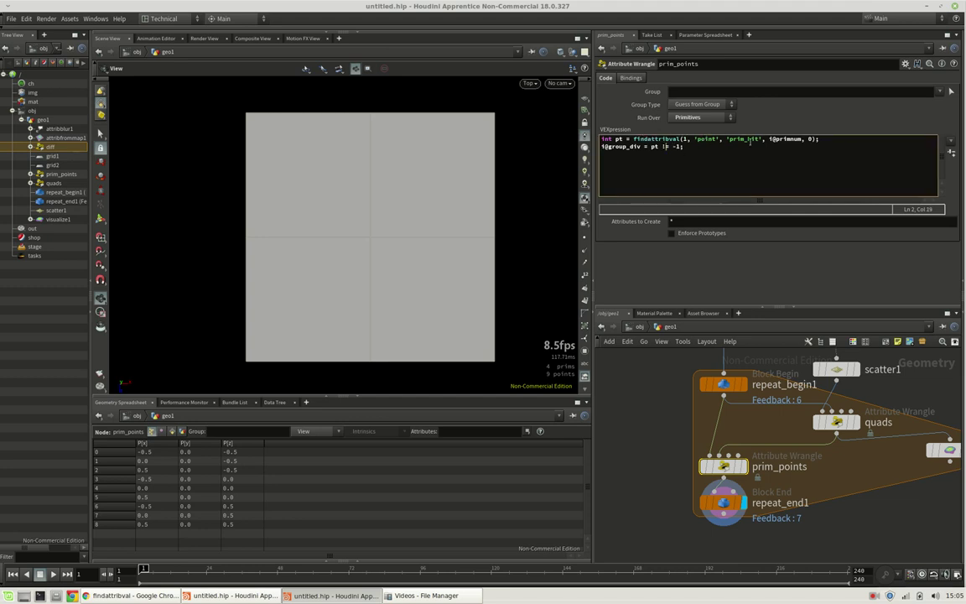
pyautogui.click(839, 423)
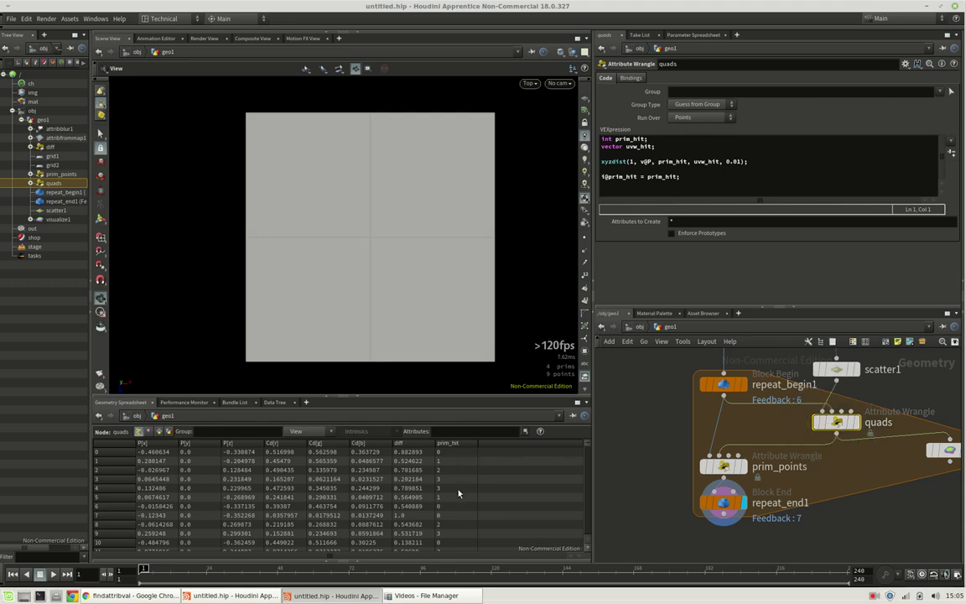
pyautogui.click(723, 466)
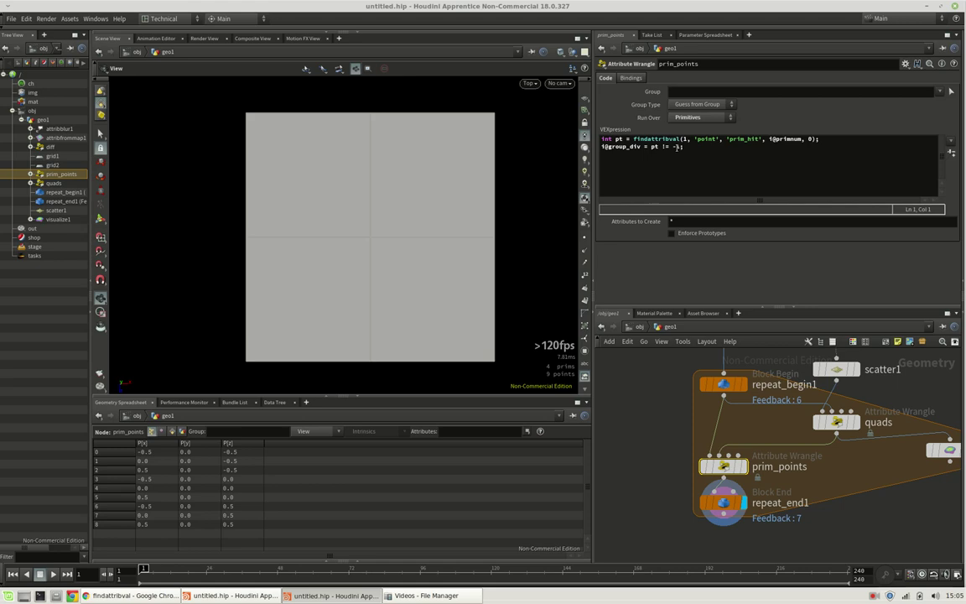
# Step: Make room above the loop's end block, add a Subdivide node there and set its algorithm to OpenSubdiv Bilinear
pyautogui.moveTo(724, 503); pyautogui.dragTo(724, 537)
pyautogui.press('Tab')
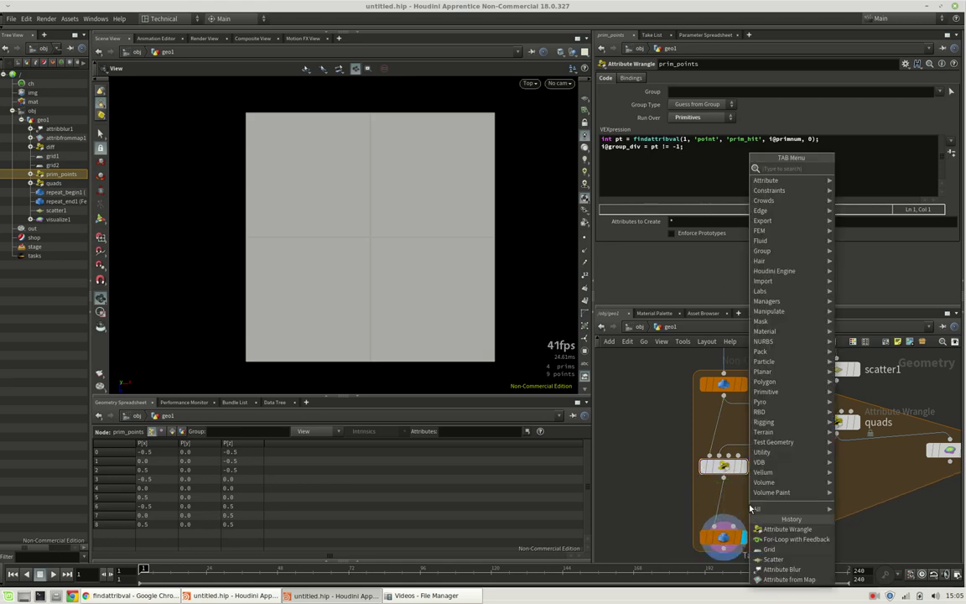
pyautogui.write('subd')
pyautogui.press('Return')
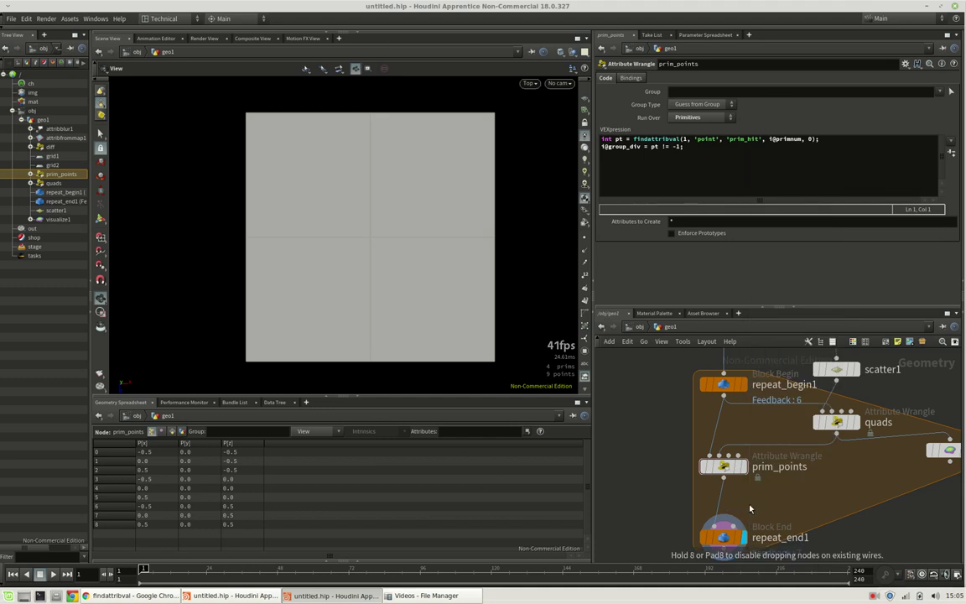
pyautogui.click(750, 503)
pyautogui.click(723, 109)
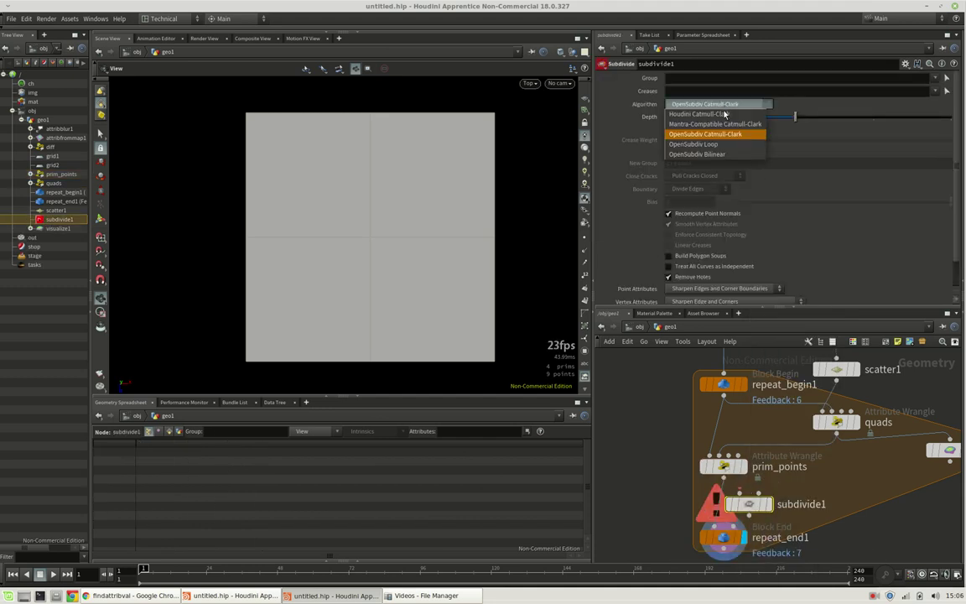
pyautogui.click(713, 140)
# Step: Insert the Subdivide node between prim_points and repeat_end1 and restrict it to the div group
pyautogui.moveTo(758, 504); pyautogui.dragTo(730, 513)
pyautogui.click(743, 513)
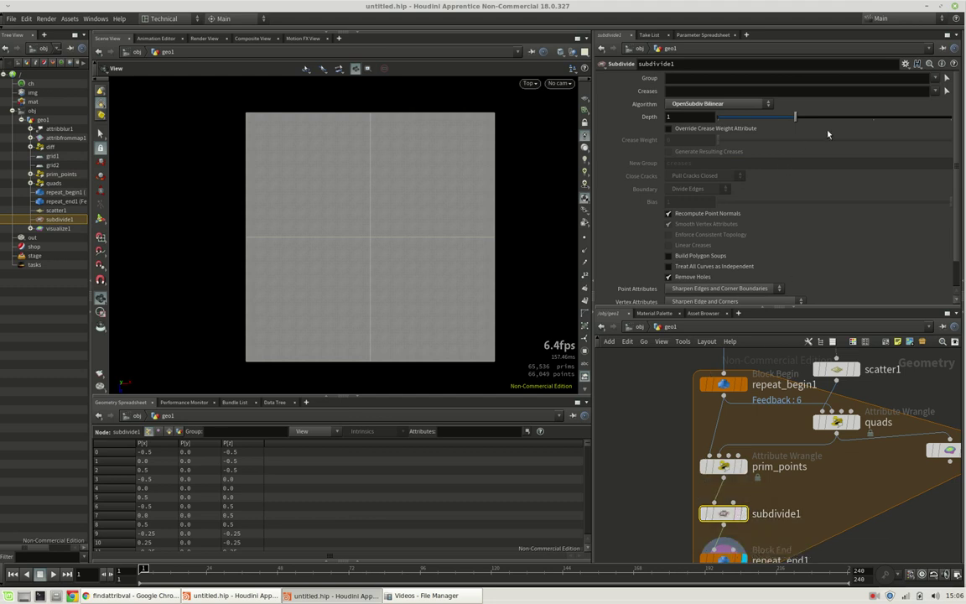
pyautogui.click(935, 77)
pyautogui.click(848, 82)
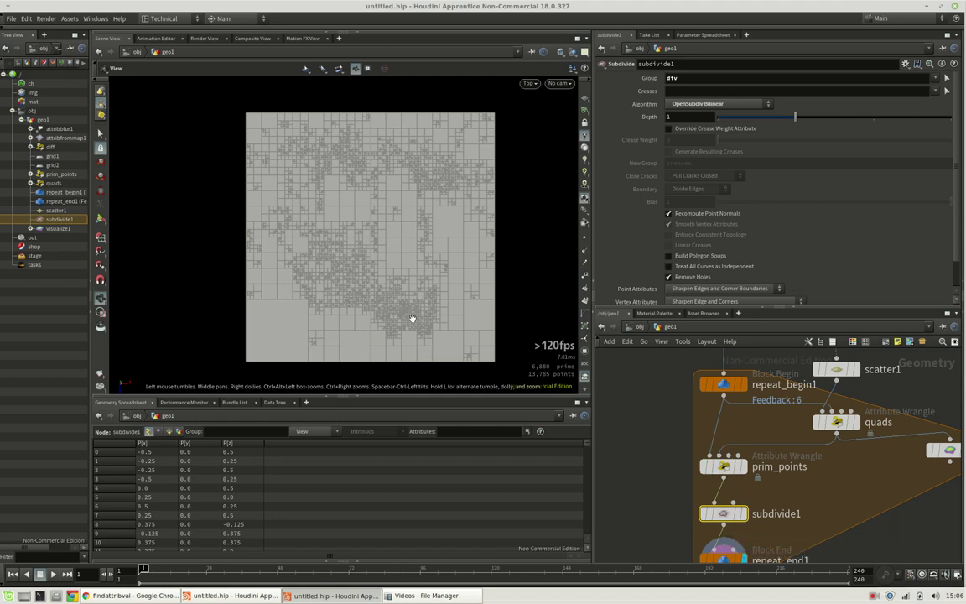
# Step: Set the rows and columns of grid2 to 2 each
pyautogui.scroll(-3, 655, 443)
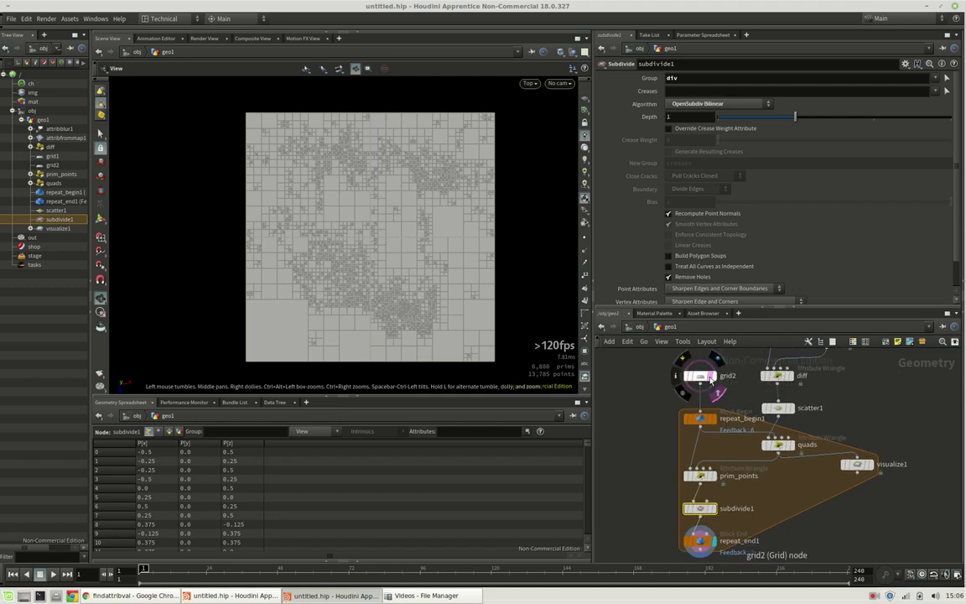
pyautogui.click(700, 376)
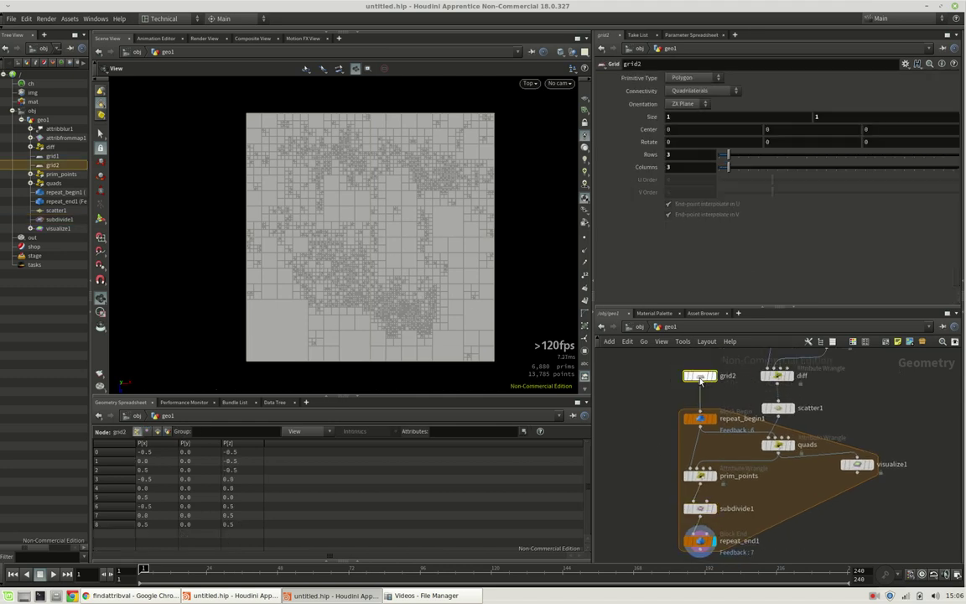
pyautogui.click(689, 156)
pyautogui.write('2')
pyautogui.press('Tab')
pyautogui.write('2')
pyautogui.press('Return')
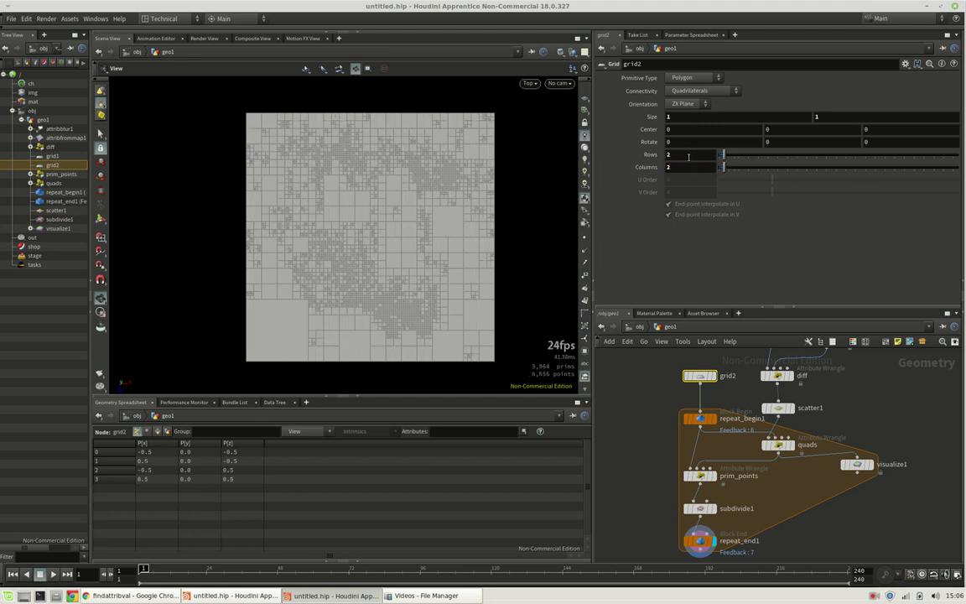
# Step: Inspect the output of grid2 on its own and return the display to repeat_end1
pyautogui.click(713, 376)
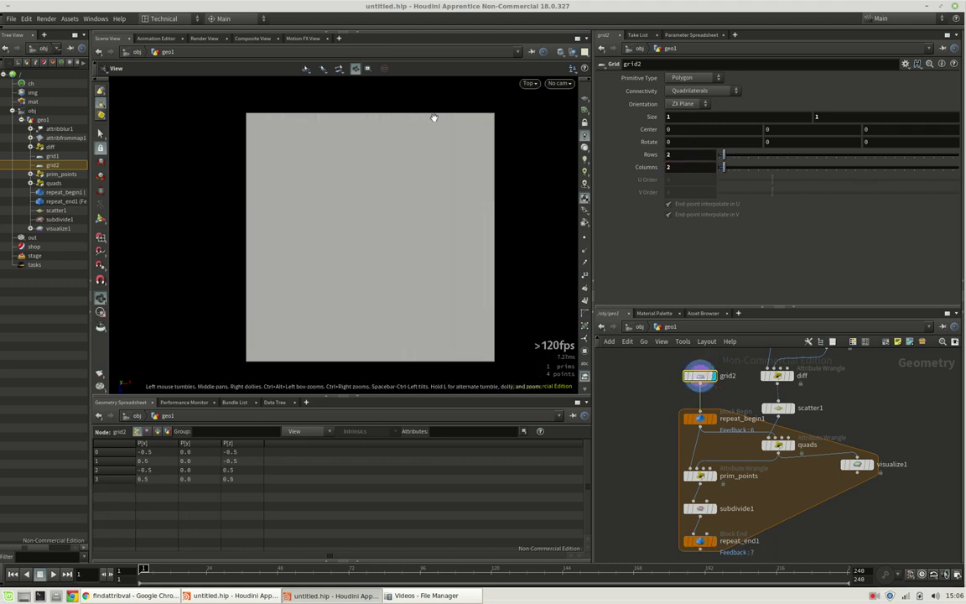
pyautogui.moveTo(799, 514); pyautogui.dragTo(810, 468, button='middle')
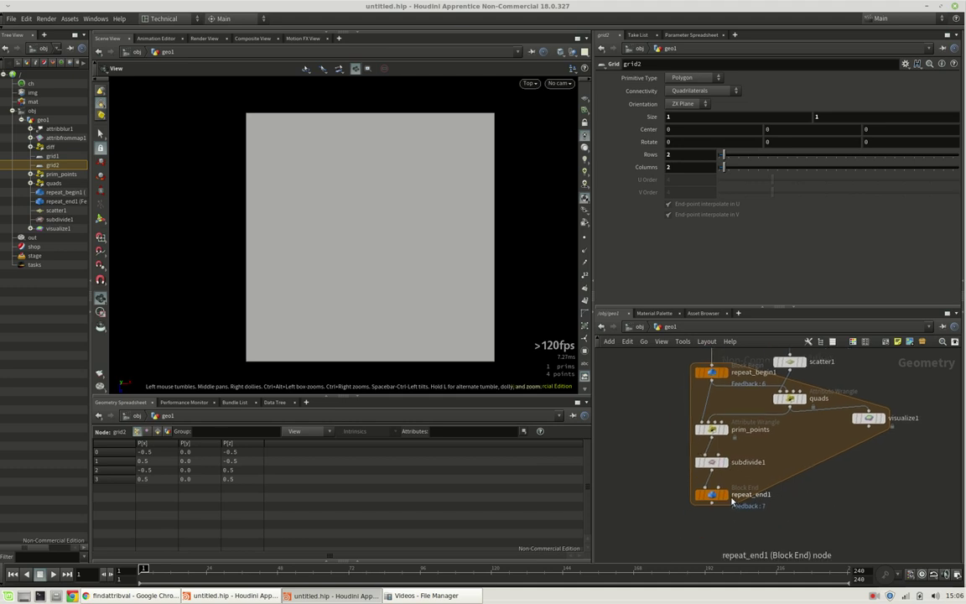
pyautogui.click(728, 501)
pyautogui.click(711, 495)
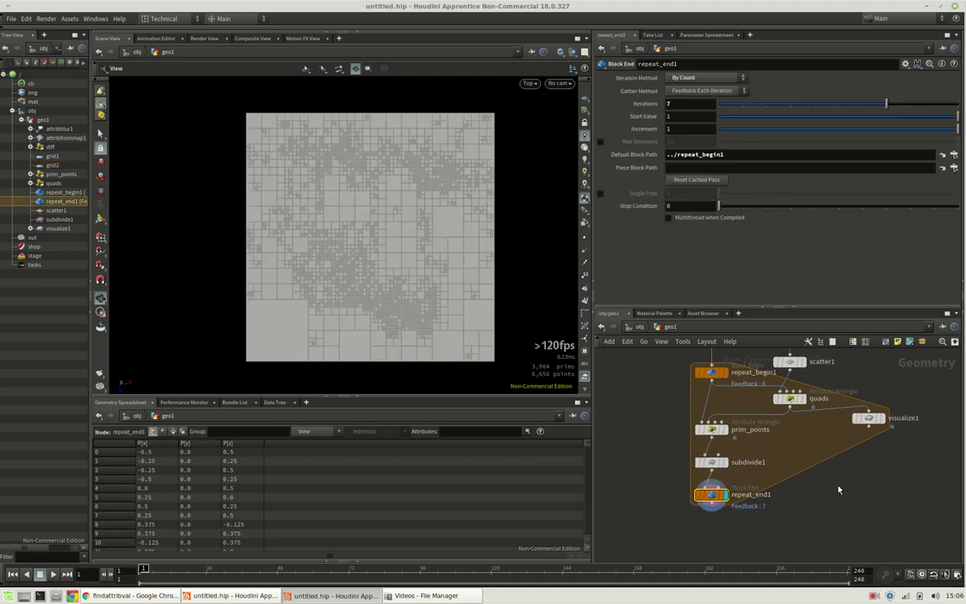
# Step: Add a Primitive Wrangle fed by repeat_end1, align it below the loop and rename it recolor
pyautogui.scroll(-1, 842, 489)
pyautogui.scroll(-1, 842, 488)
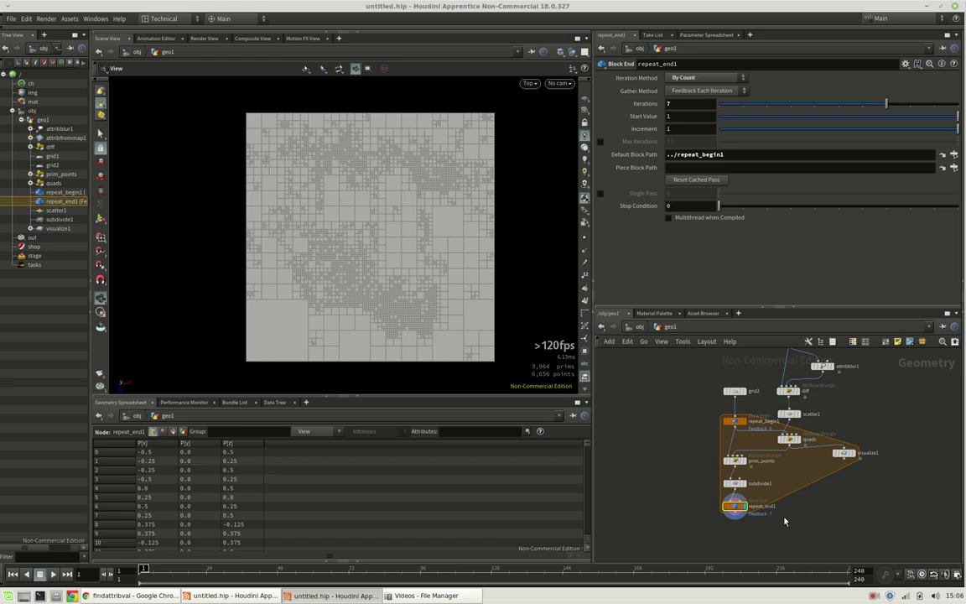
pyautogui.click(741, 519)
pyautogui.click(749, 541)
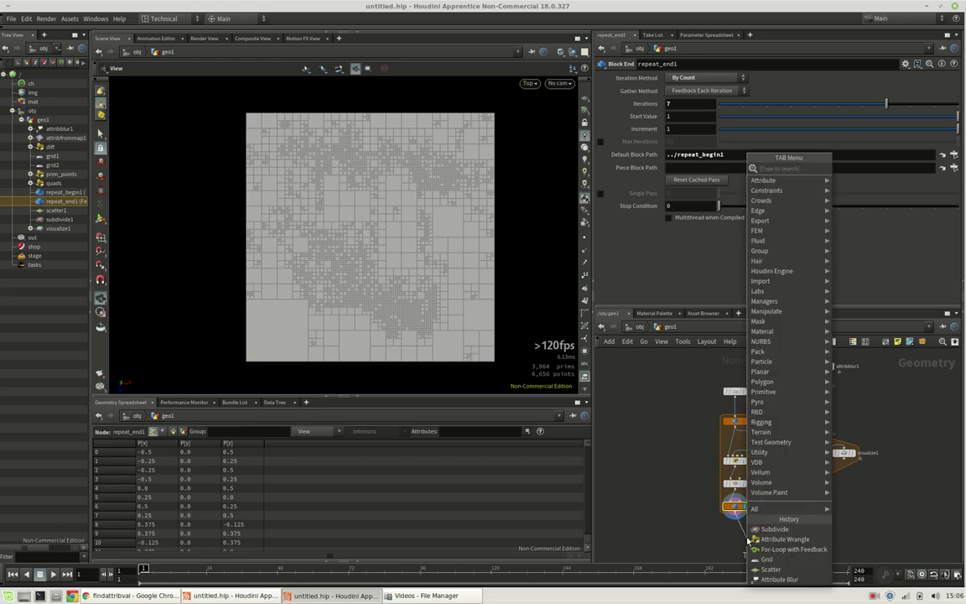
pyautogui.write('primw')
pyautogui.press('Return')
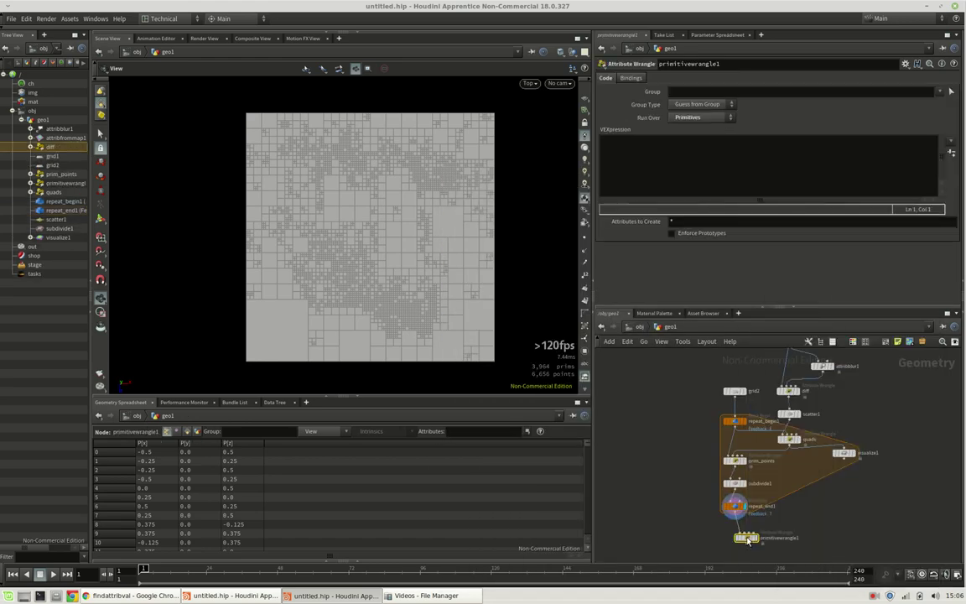
pyautogui.moveTo(747, 539); pyautogui.dragTo(735, 539)
pyautogui.doubleClick(752, 538)
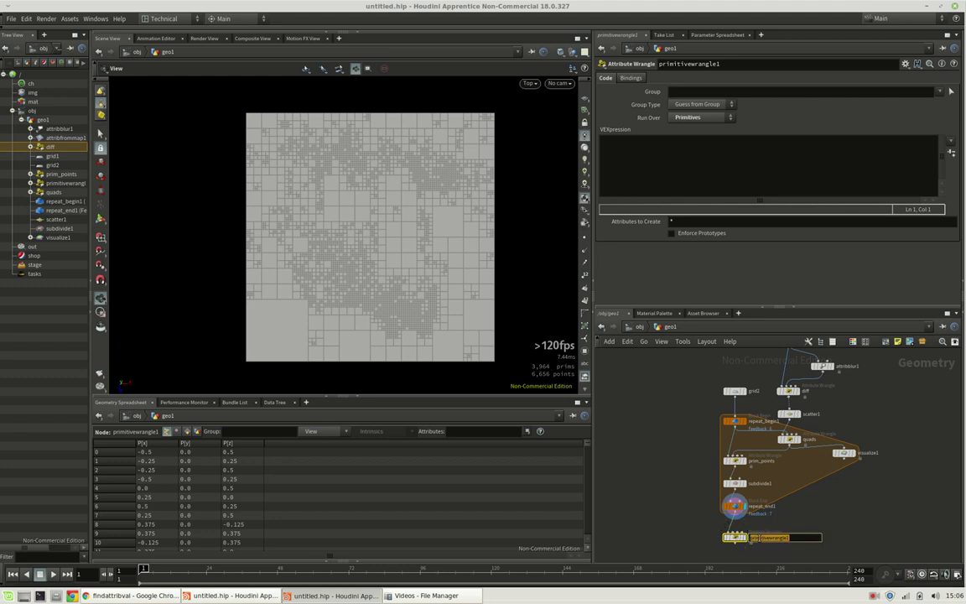
pyautogui.write('recolor')
pyautogui.press('Return')
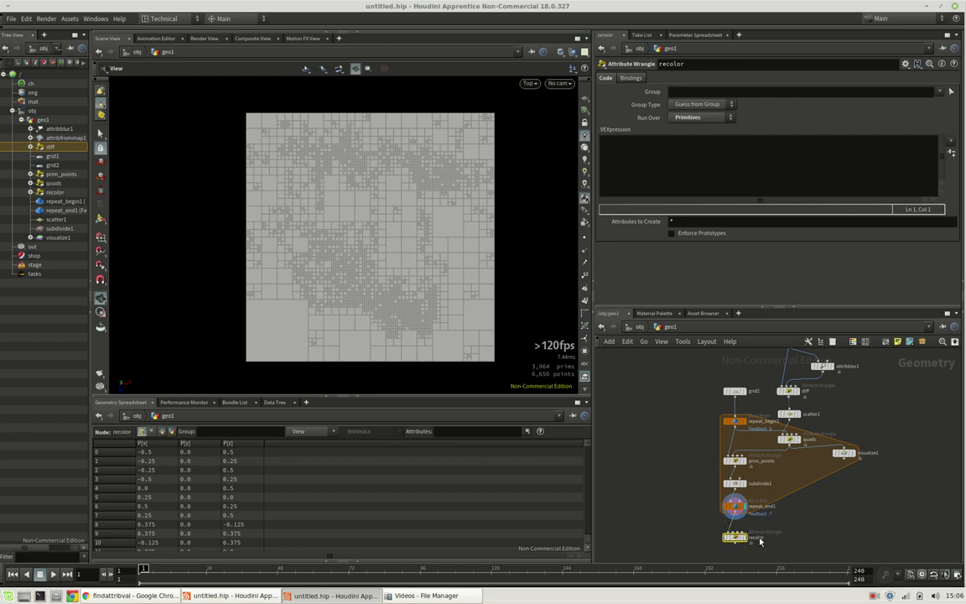
# Step: Wire attribblur1's output into the second input of recolor, shift recolor slightly aside and display it
pyautogui.scroll(2, 727, 527)
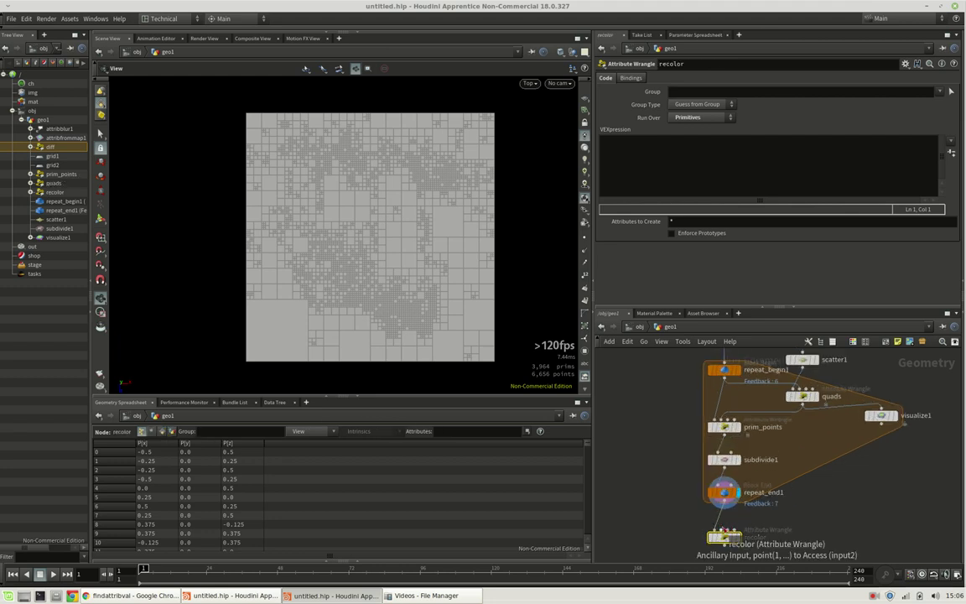
pyautogui.click(727, 529)
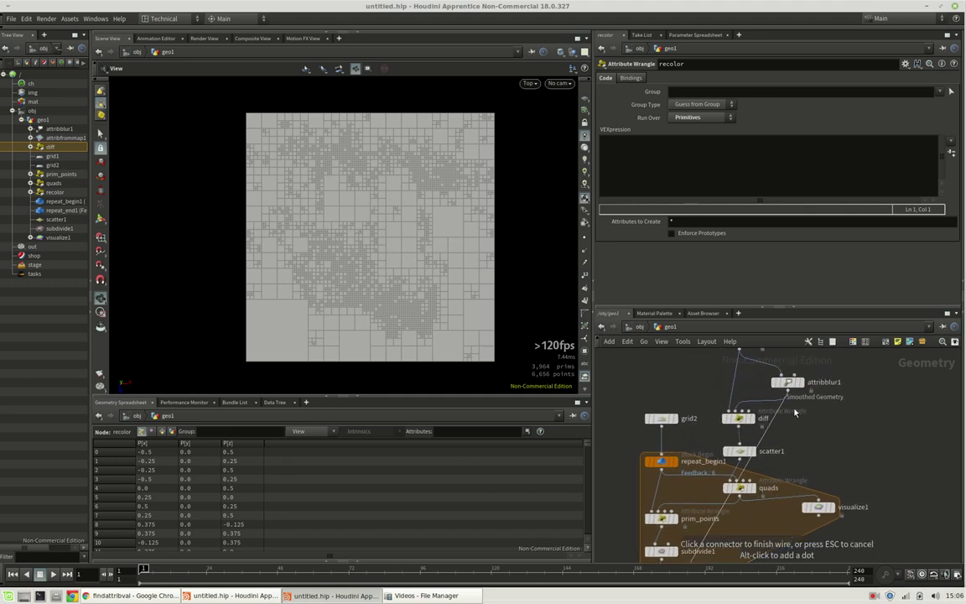
pyautogui.click(795, 411)
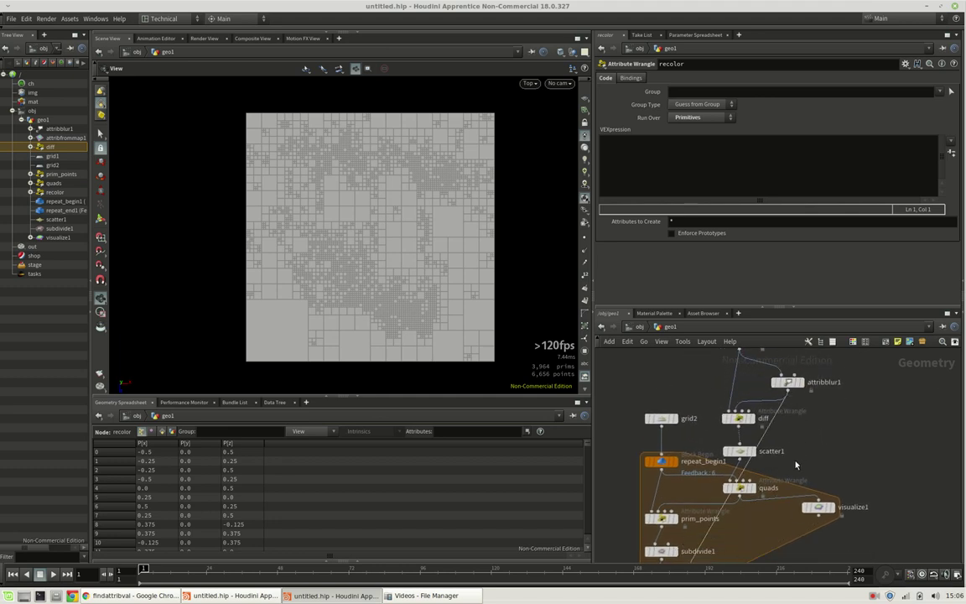
pyautogui.moveTo(803, 448); pyautogui.dragTo(848, 360, button='middle')
pyautogui.moveTo(822, 501); pyautogui.dragTo(818, 466, button='middle')
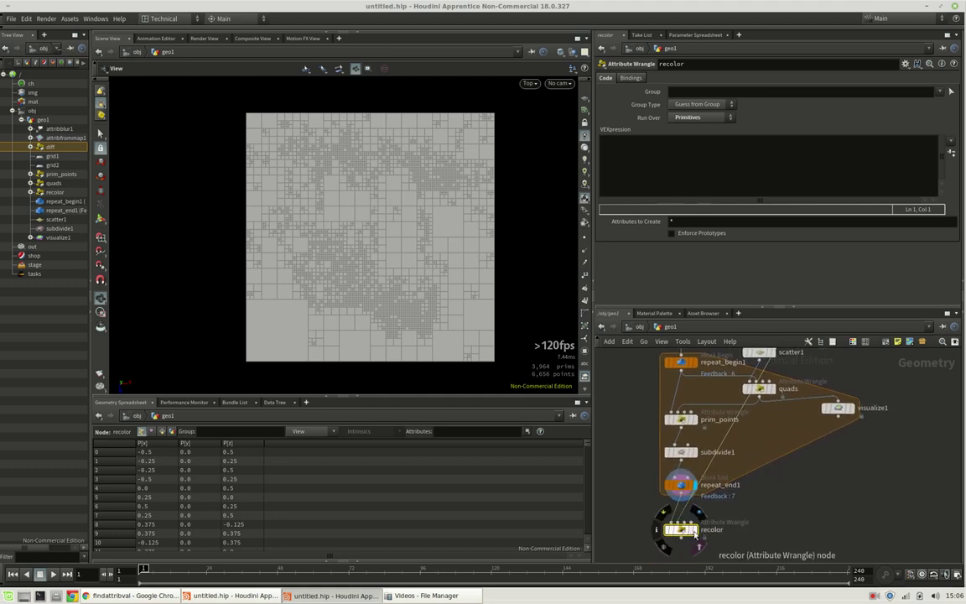
pyautogui.moveTo(695, 535); pyautogui.dragTo(727, 533)
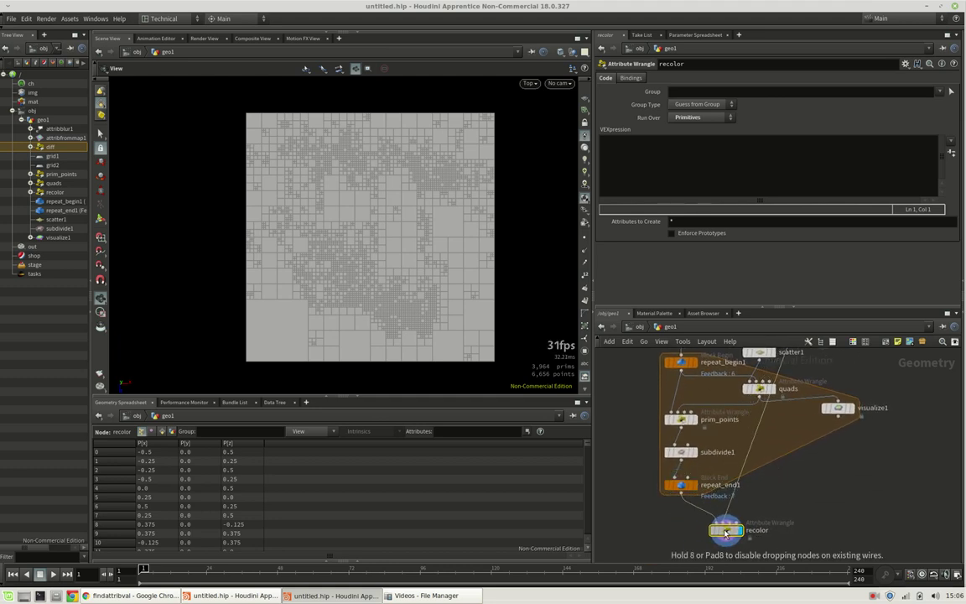
# Step: Write int pt_near = nearpoint(1, v@P); as the first code line of recolor
pyautogui.click(697, 178)
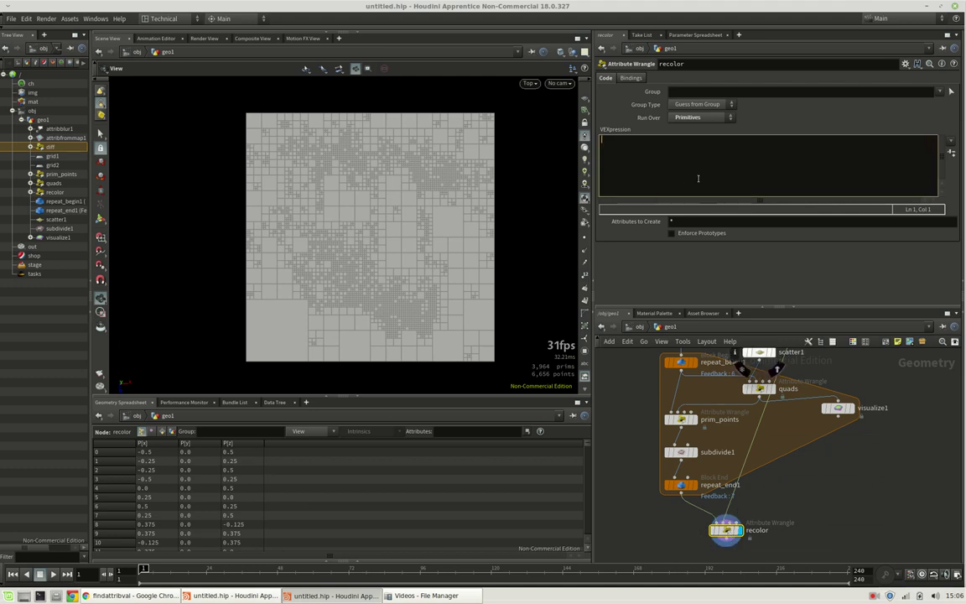
pyautogui.write('int pt_near = nearpoint(1, v@P)')
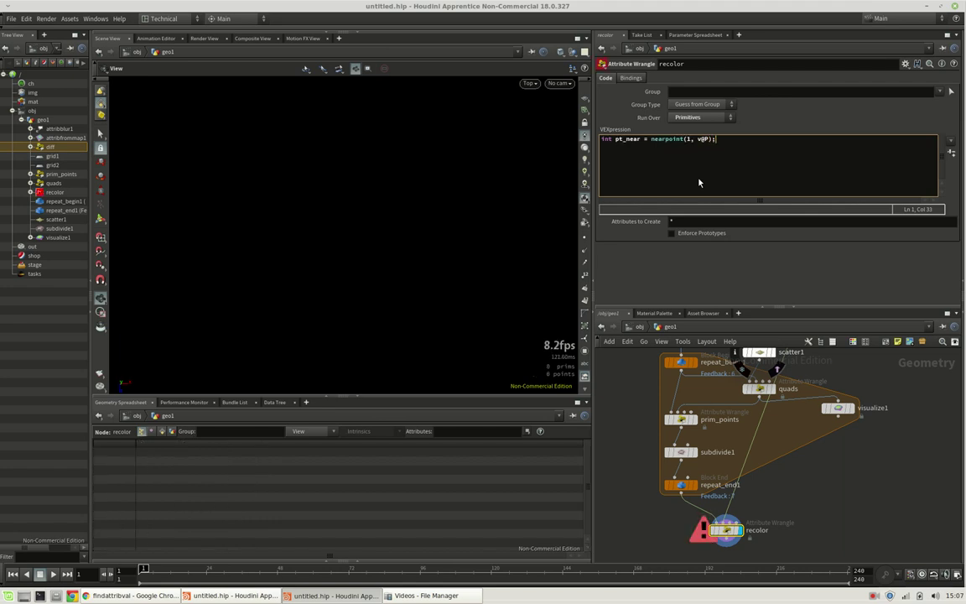
pyautogui.write(';')
pyautogui.press('Return')
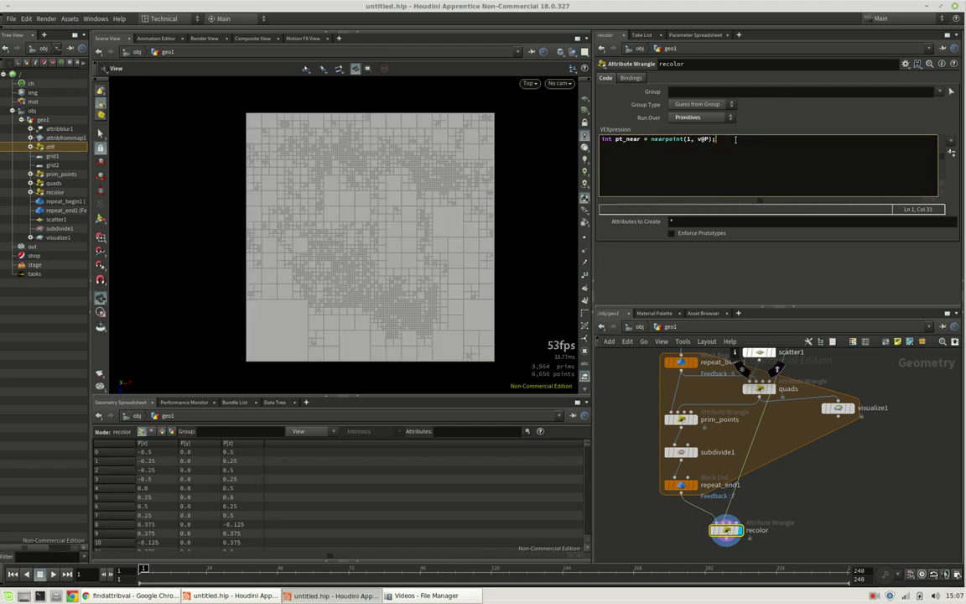
# Step: Add the second code line vector clr_near = point(1, 'Cd', pt_near); to recolor
pyautogui.write('vect')
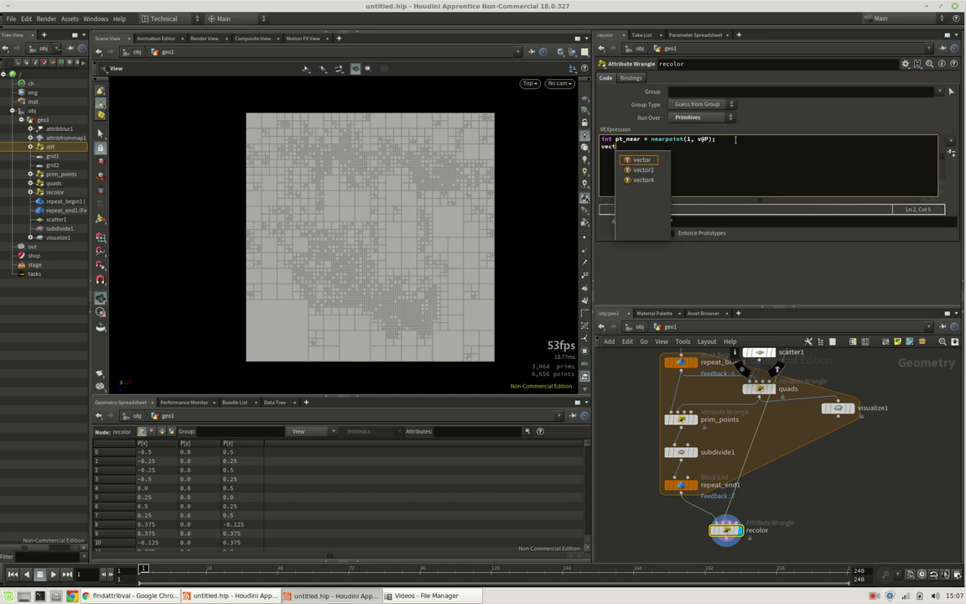
pyautogui.write('or clr')
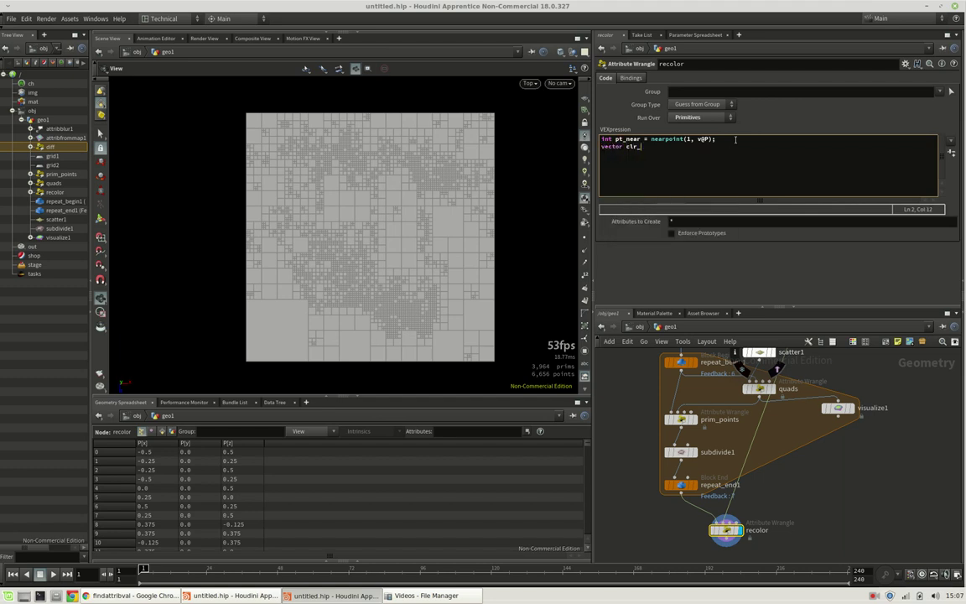
pyautogui.write('_near = point(')
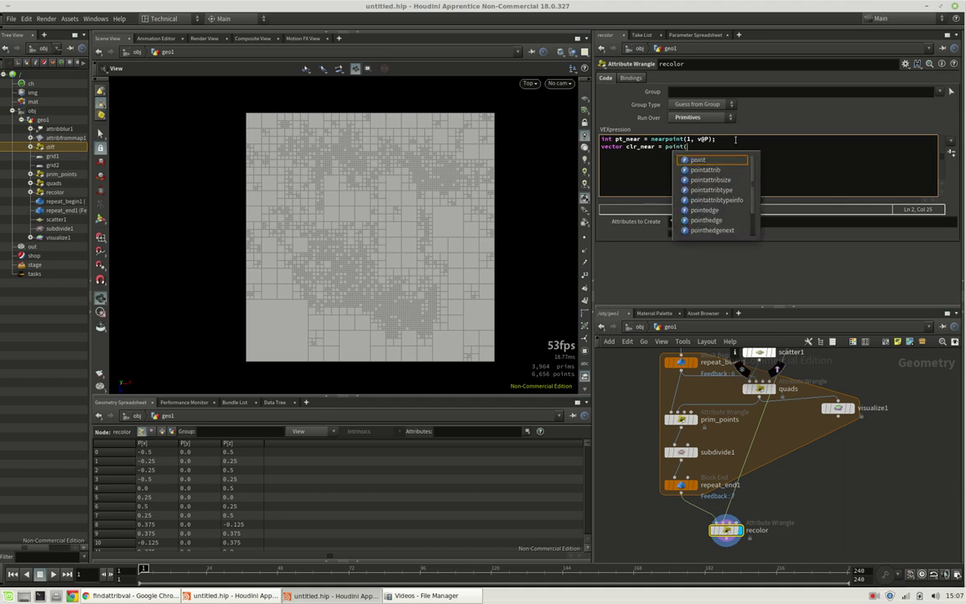
pyautogui.write('1,')
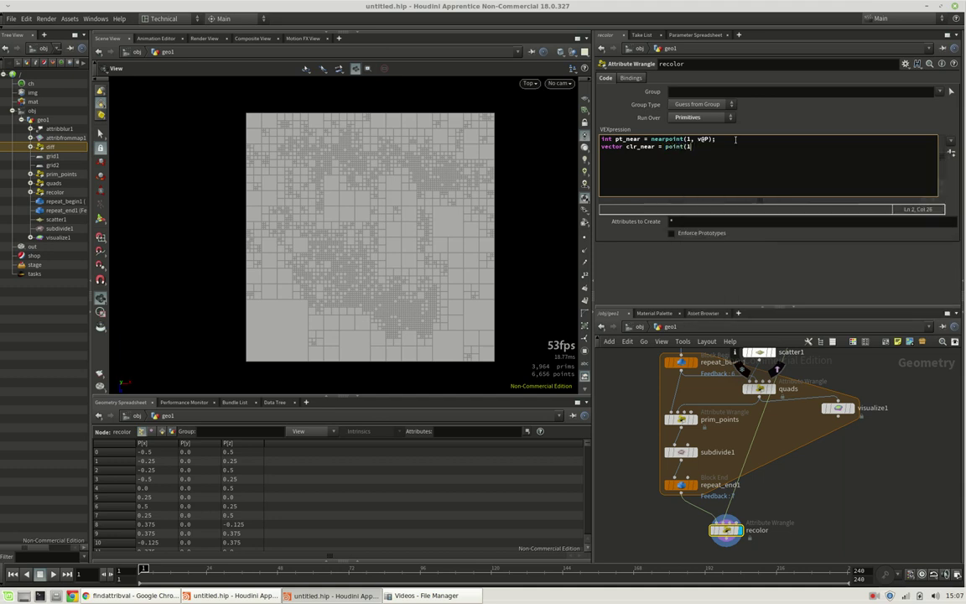
pyautogui.write(" 'Cd', pt_near);")
pyautogui.press('Return')
# Step: After a blank line, finish the recolor code with v@Cd = clr_near;
pyautogui.press('Return')
pyautogui.write('v@Cd')
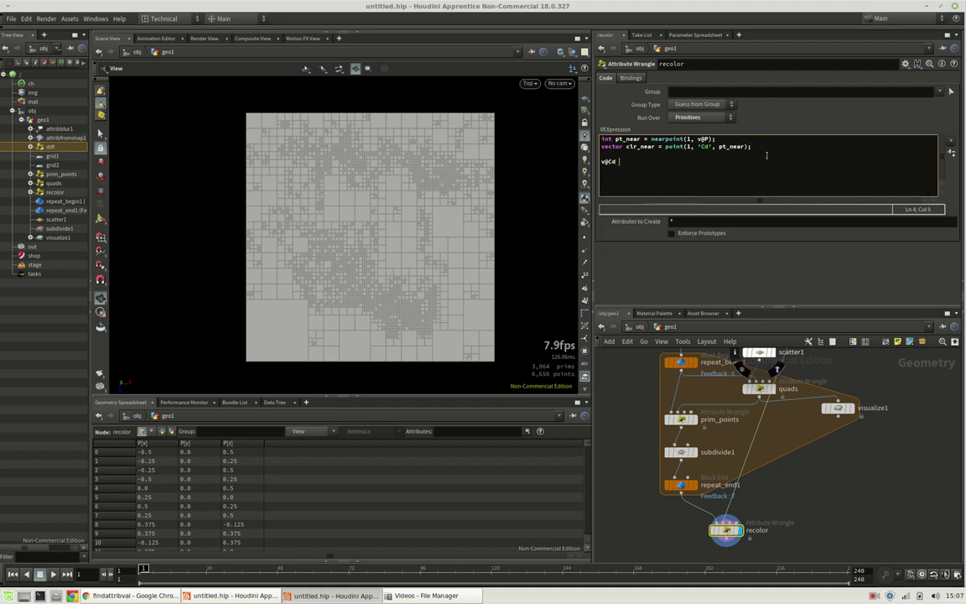
pyautogui.write(' = clr_near;')
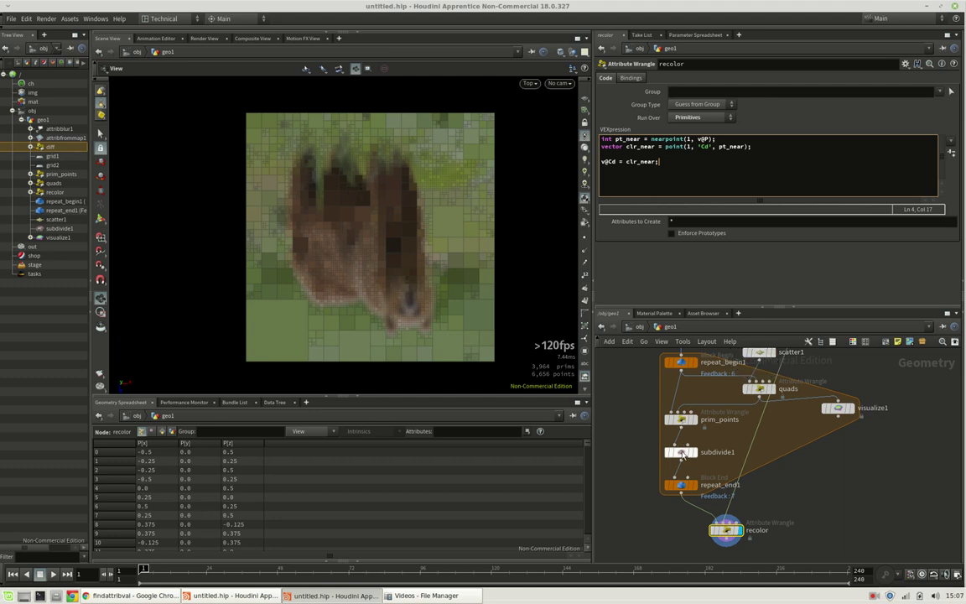
# Step: View the recolored quads in Smooth Shaded mode, then return the viewport to Smooth Wire Shaded
pyautogui.click(560, 52)
pyautogui.click(582, 149)
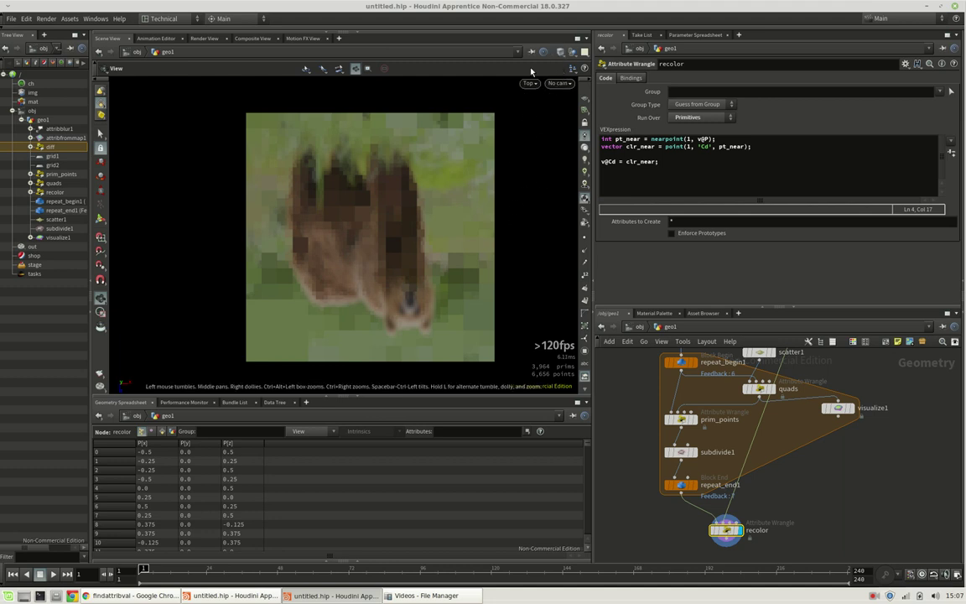
pyautogui.click(559, 52)
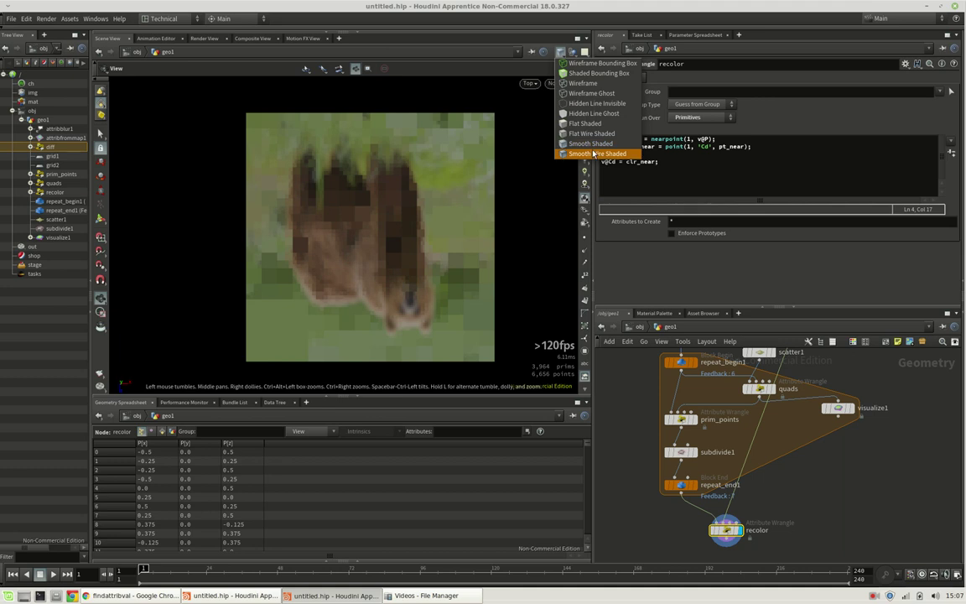
pyautogui.click(594, 154)
# Step: Add a Null node after recolor, display it and rename it OUT
pyautogui.moveTo(803, 521); pyautogui.dragTo(824, 445, button='middle')
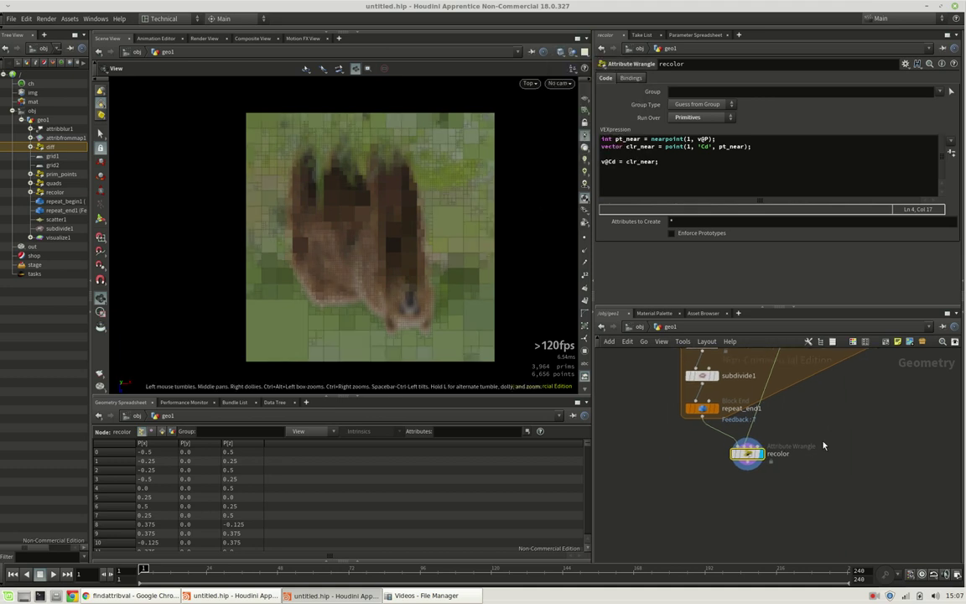
pyautogui.press('Tab')
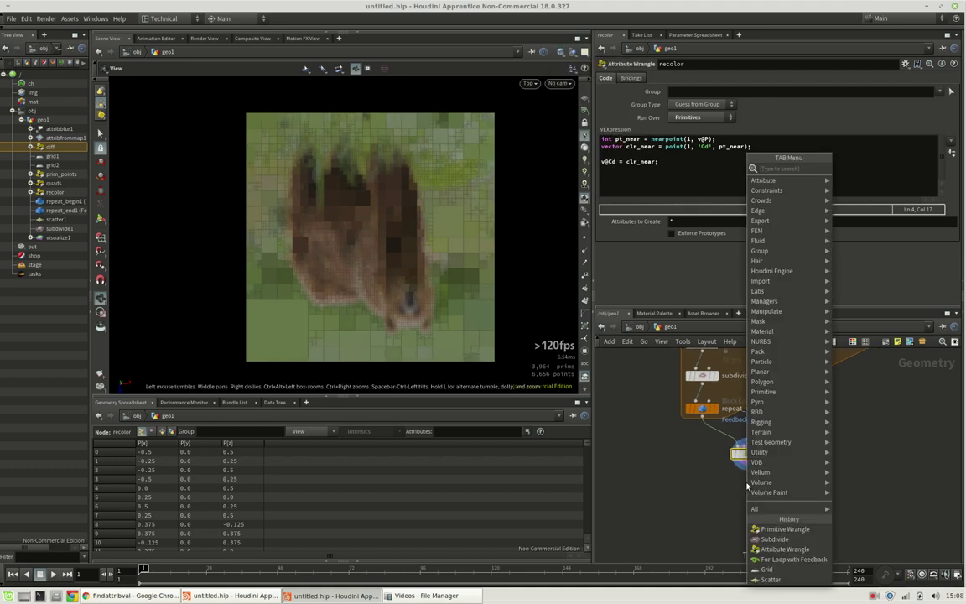
pyautogui.write('null')
pyautogui.press('Return')
pyautogui.click(747, 486)
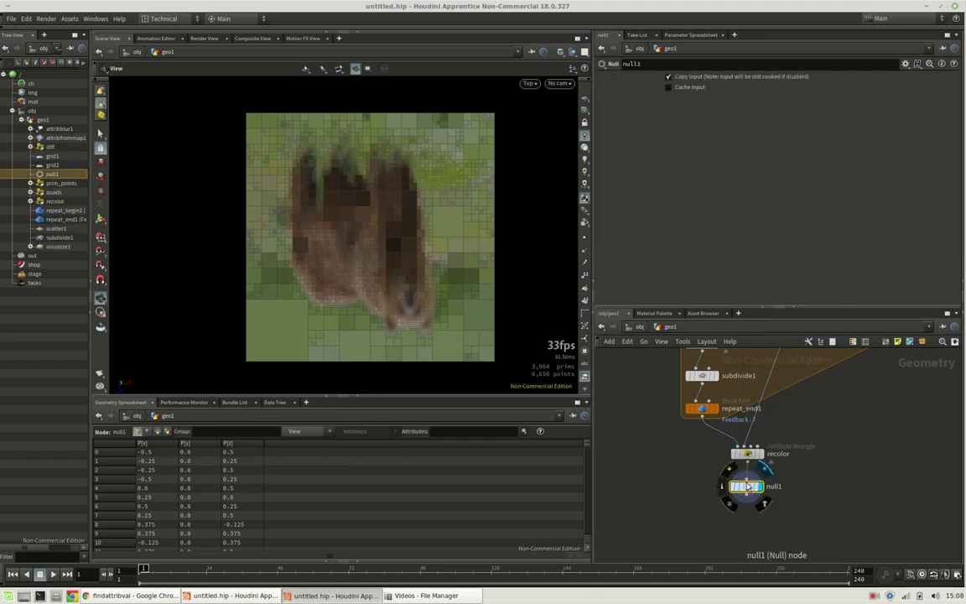
pyautogui.doubleClick(772, 486)
pyautogui.write('O')
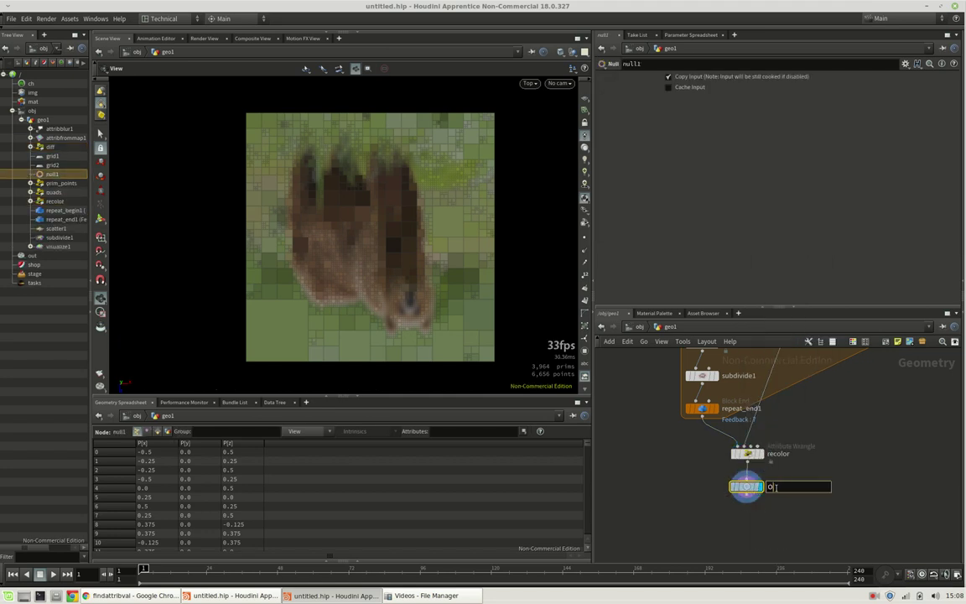
pyautogui.write('UT')
pyautogui.press('Return')
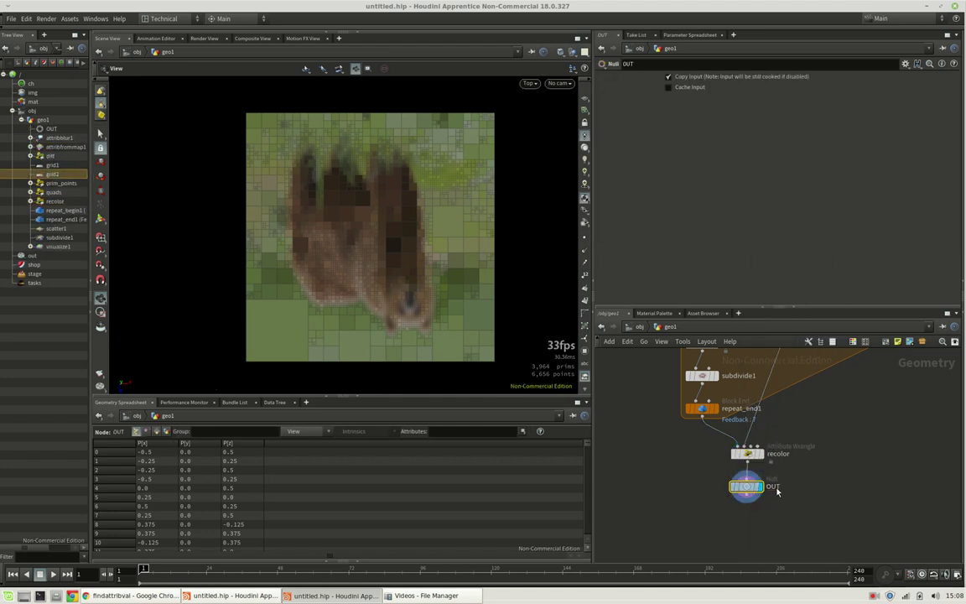
# Step: Create an Image Network node in the img compositing context
pyautogui.moveTo(392, 223); pyautogui.dragTo(378, 217, button='middle')
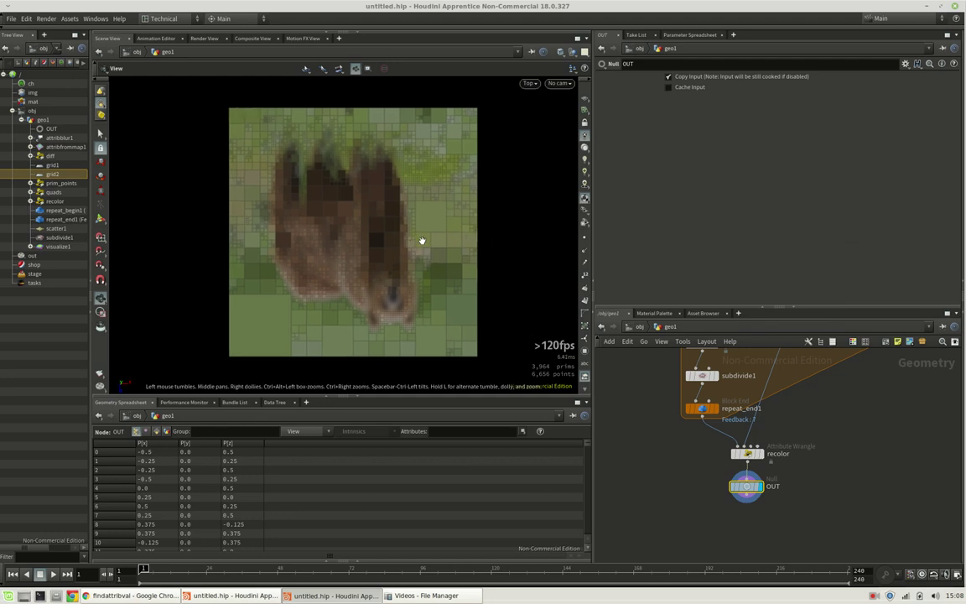
pyautogui.click(33, 93)
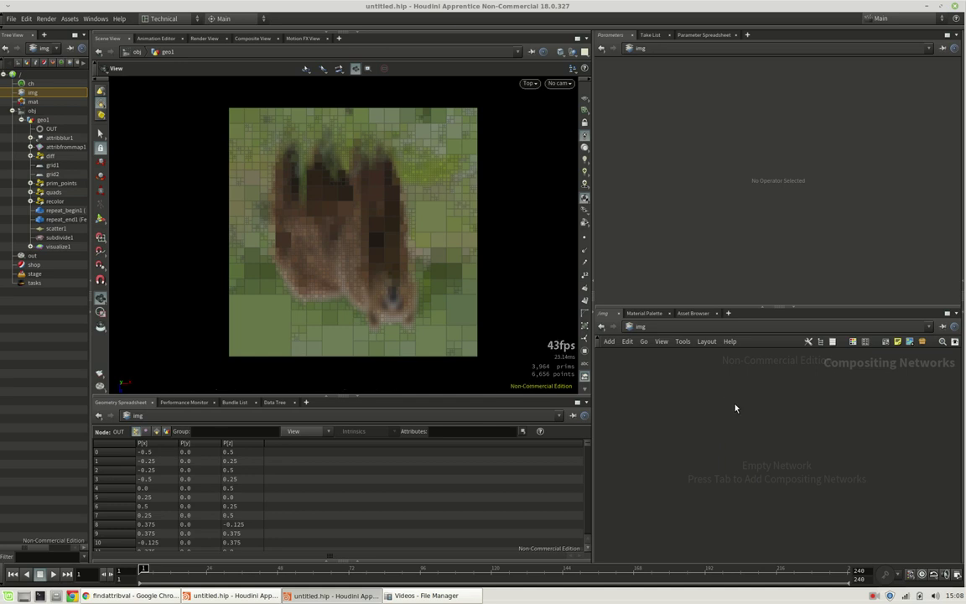
pyautogui.press('Tab')
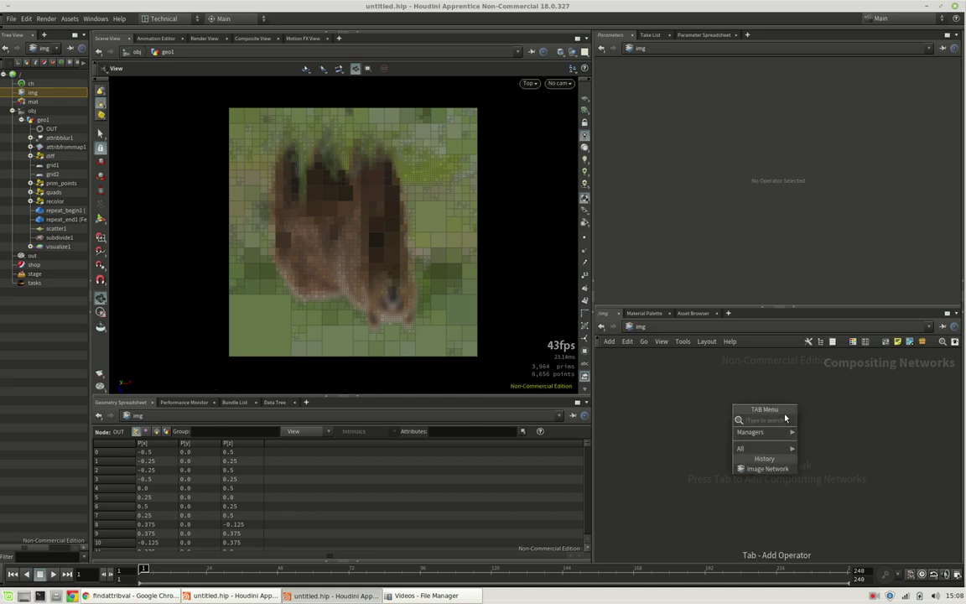
pyautogui.moveTo(780, 432)
pyautogui.click(820, 432)
pyautogui.click(785, 434)
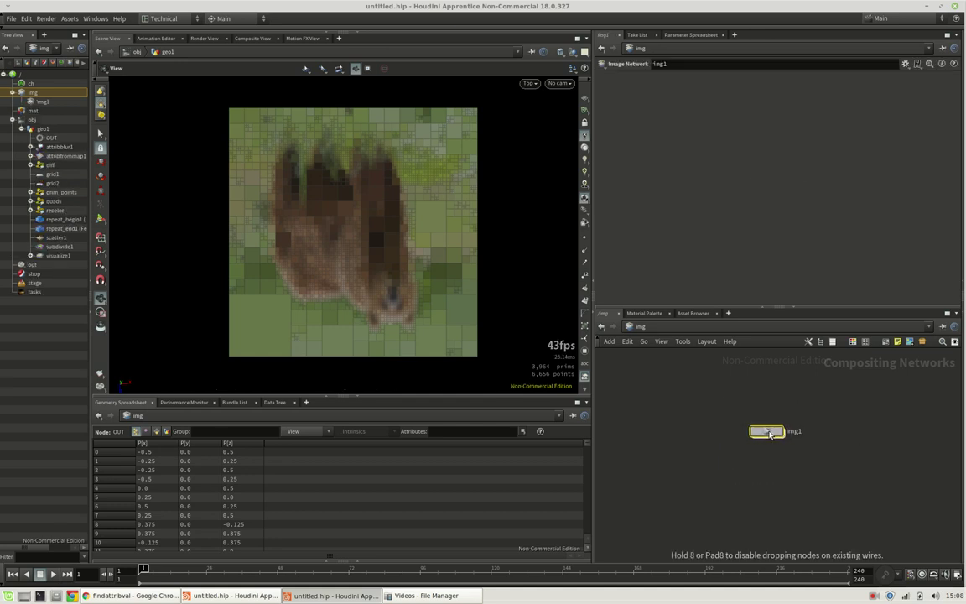
# Step: Add a VOP COP2 Generator node inside the img1 image network
pyautogui.doubleClick(775, 433)
pyautogui.press('Tab')
pyautogui.write('gen')
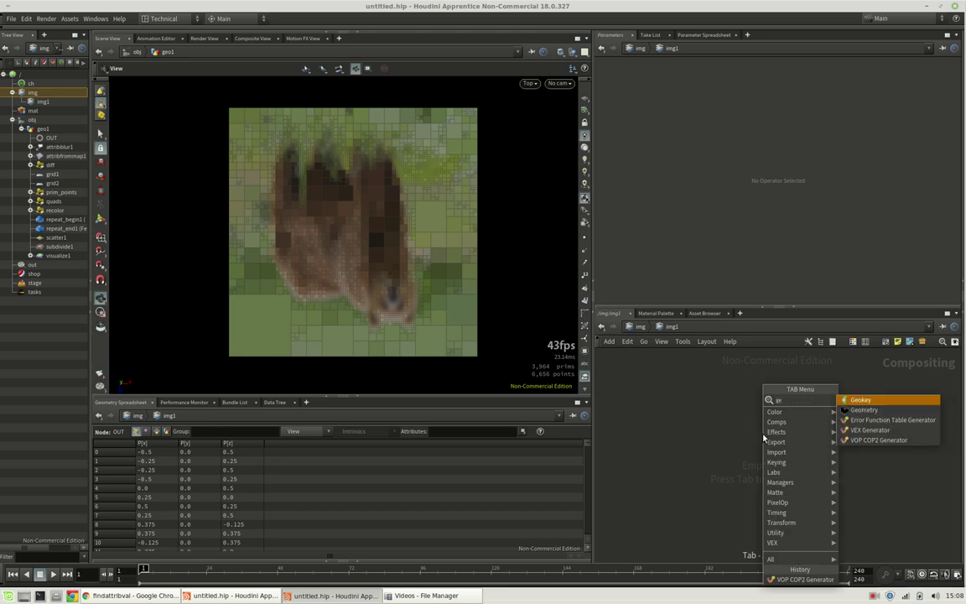
pyautogui.press('Down')
pyautogui.press('Down')
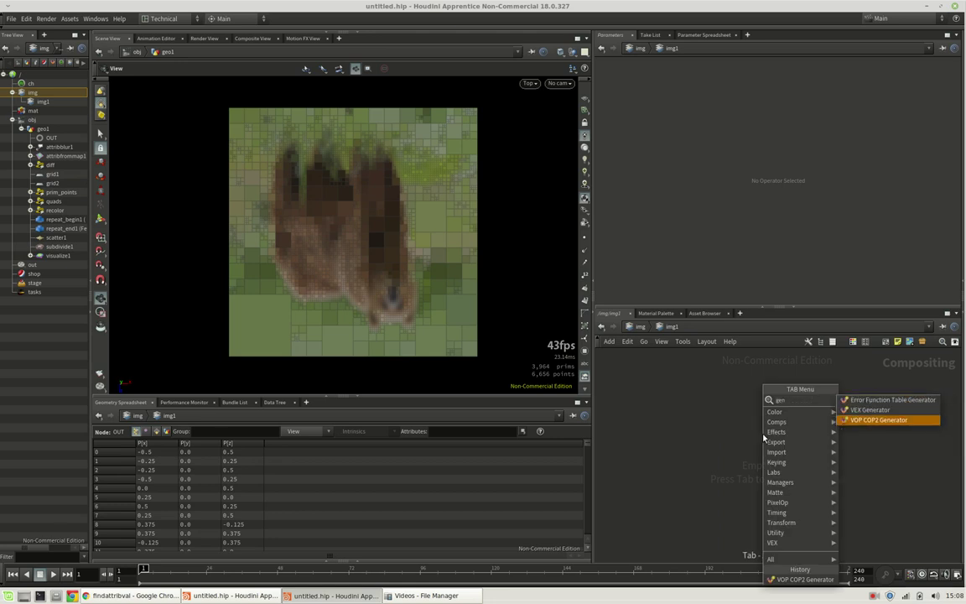
pyautogui.press('Return')
pyautogui.click(763, 436)
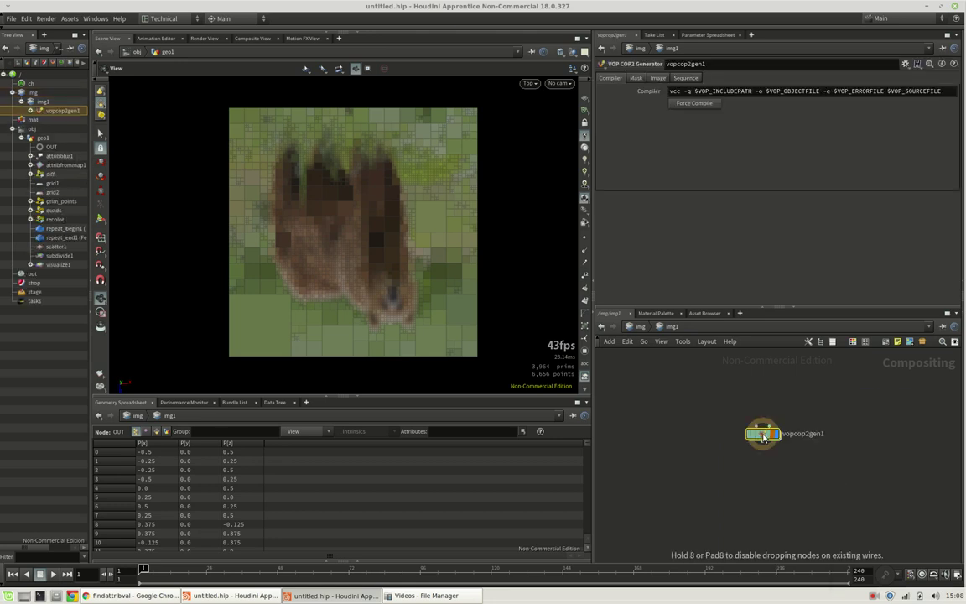
# Step: Inside vopcop2gen1, delete the default global and output nodes and add a Snippet node instead
pyautogui.doubleClick(763, 436)
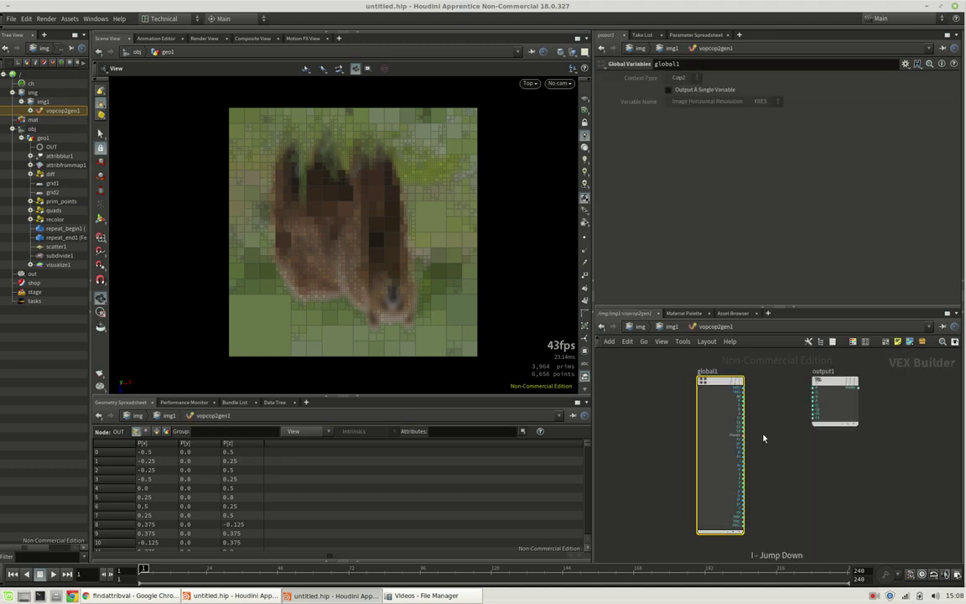
pyautogui.hotkey('ctrl', 'a')
pyautogui.press('Delete')
pyautogui.press('Tab')
pyautogui.write('s')
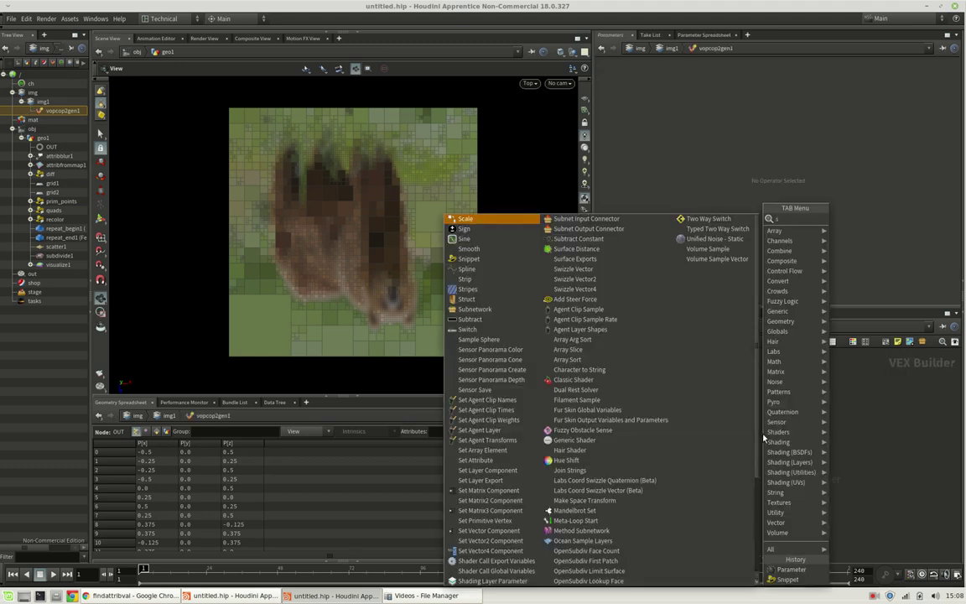
pyautogui.write('nippet')
pyautogui.press('Return')
pyautogui.click(764, 437)
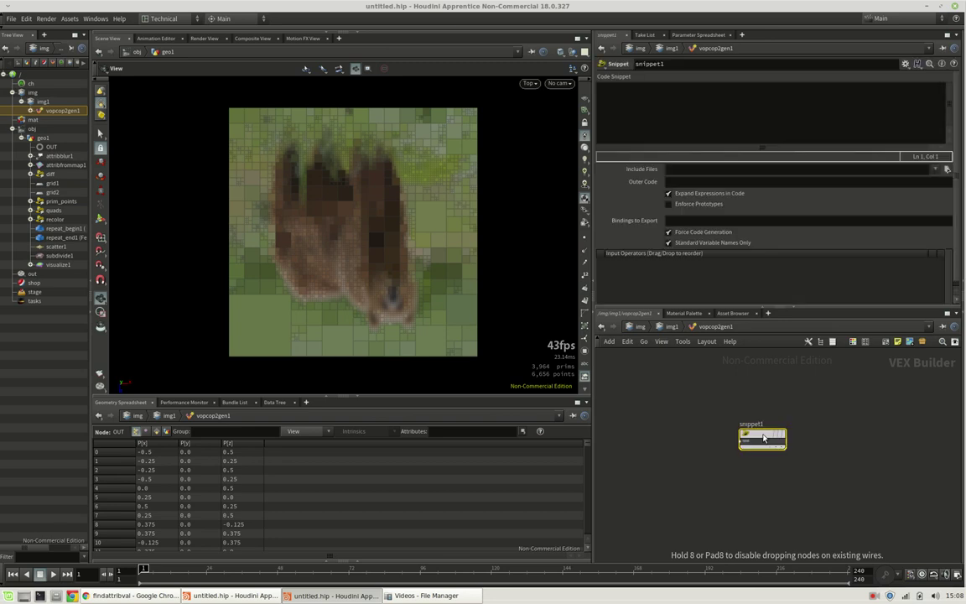
pyautogui.scroll(2, 763, 437)
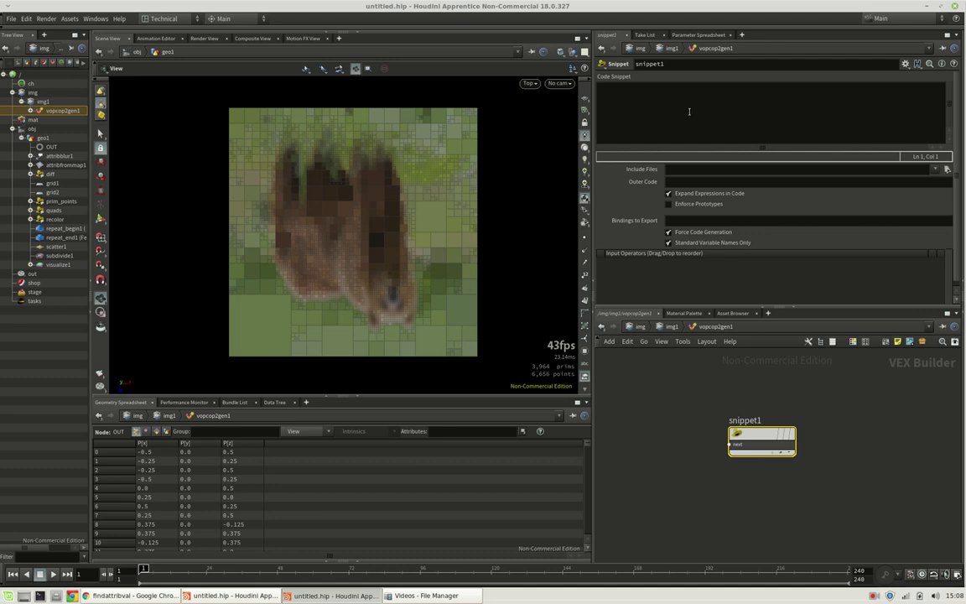
# Step: Override the image size of vopcop2gen1 to 512 by 512, with its output shown in the Composite View
pyautogui.click(707, 405)
pyautogui.press('u')
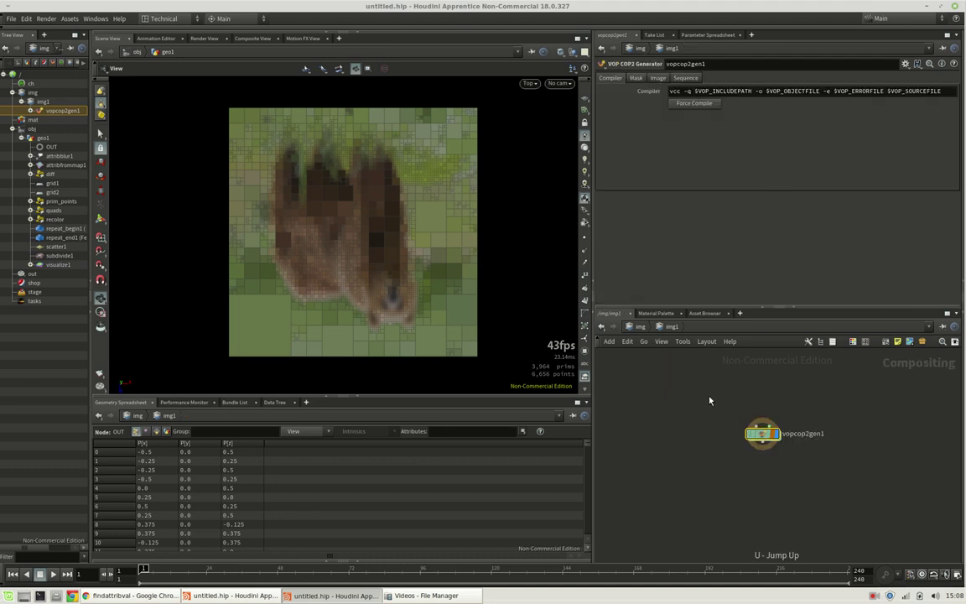
pyautogui.click(658, 78)
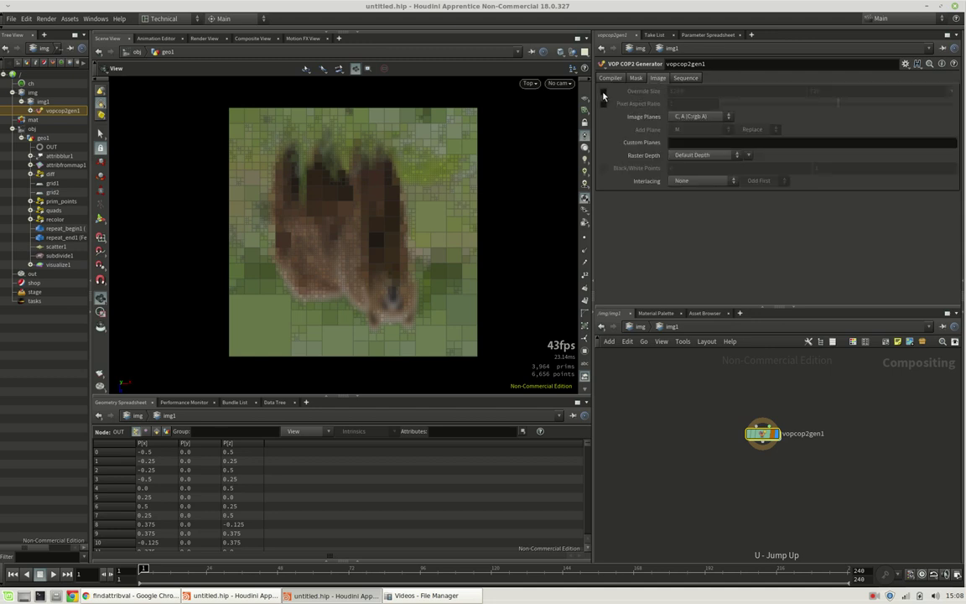
pyautogui.click(252, 37)
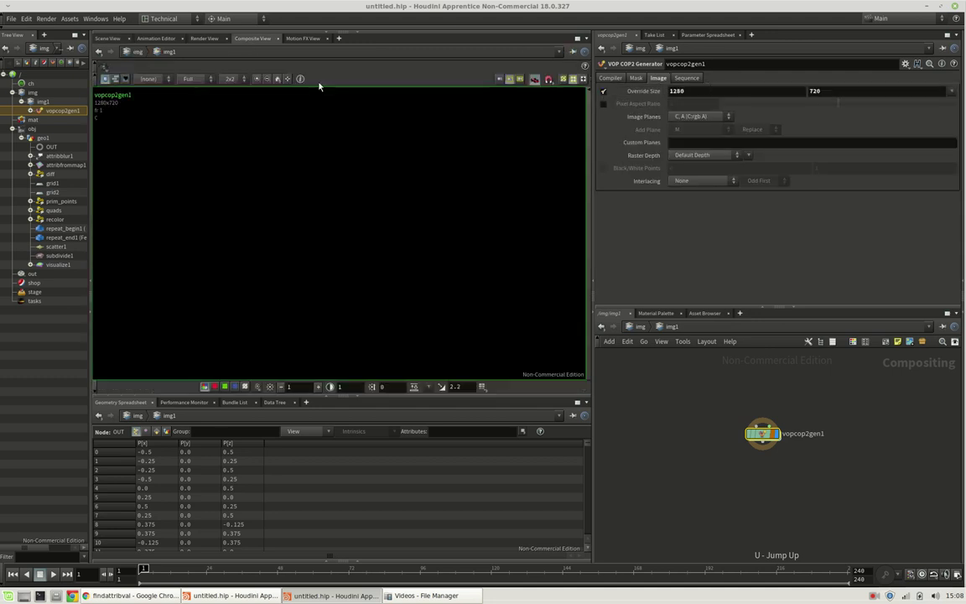
pyautogui.click(707, 90)
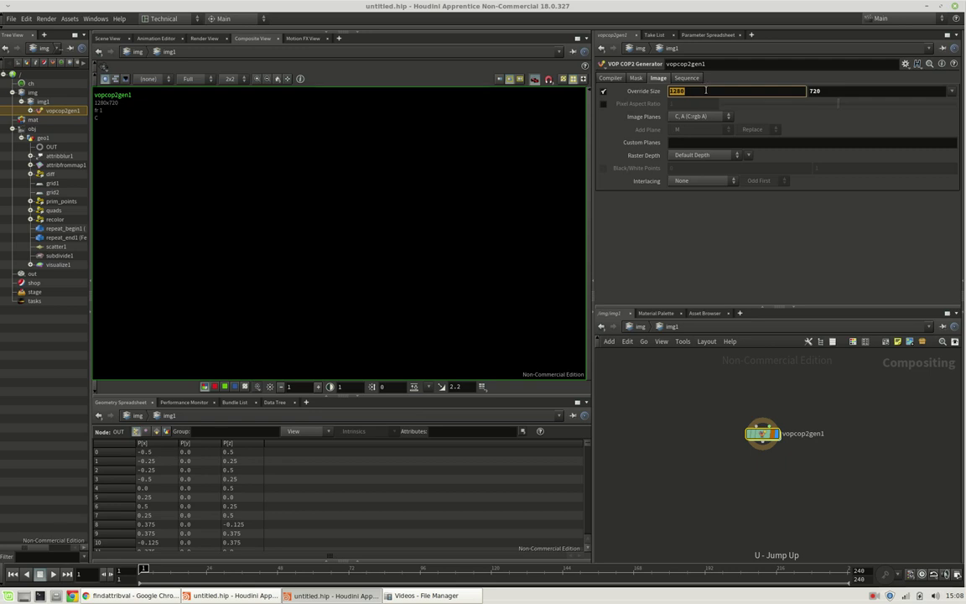
pyautogui.write('512')
pyautogui.press('Tab')
pyautogui.write('512')
pyautogui.press('Return')
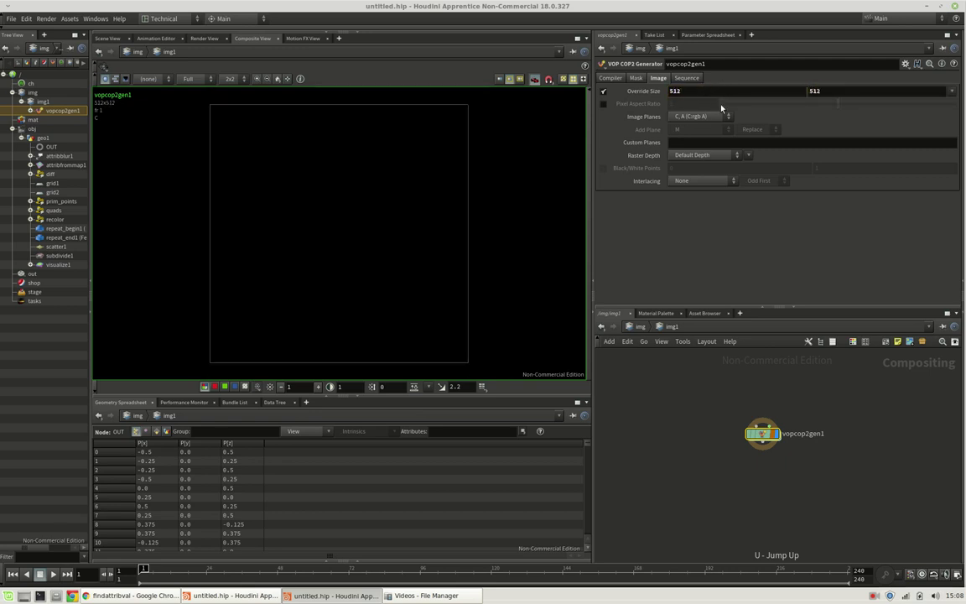
pyautogui.moveTo(762, 435); pyautogui.dragTo(751, 424)
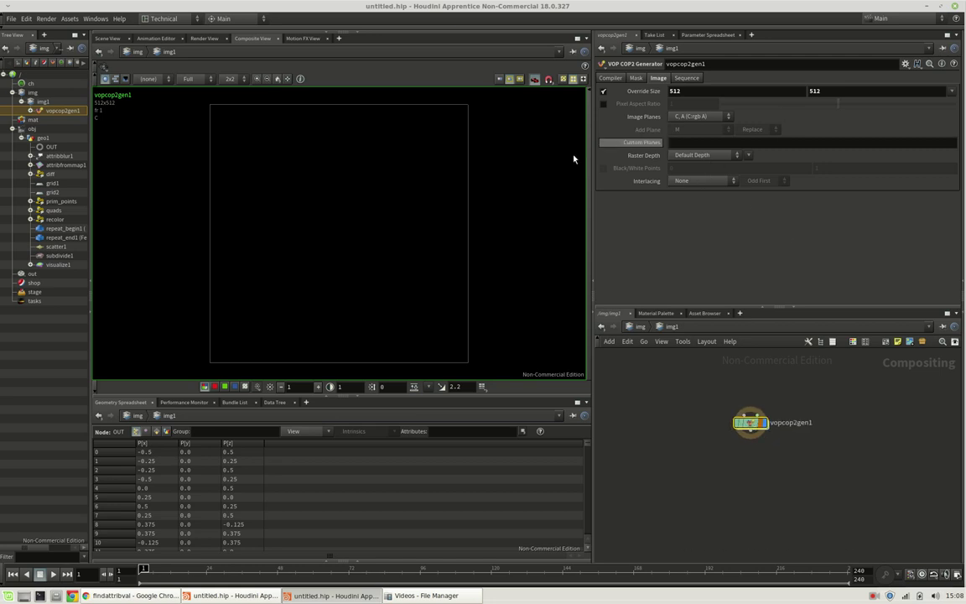
# Step: Back in the Scene View and geo1, insert a UV Texture node between recolor and OUT
pyautogui.click(106, 38)
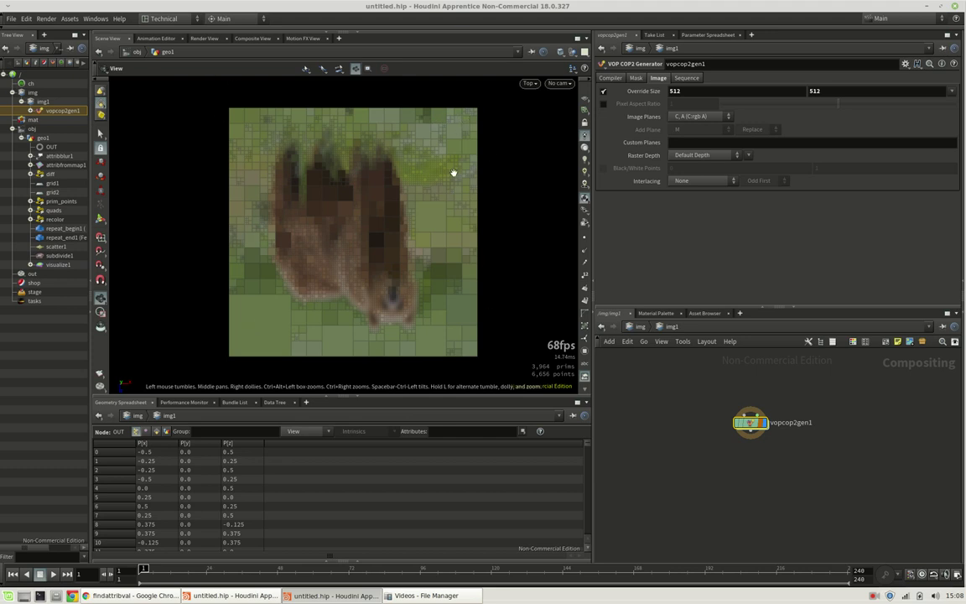
pyautogui.click(50, 147)
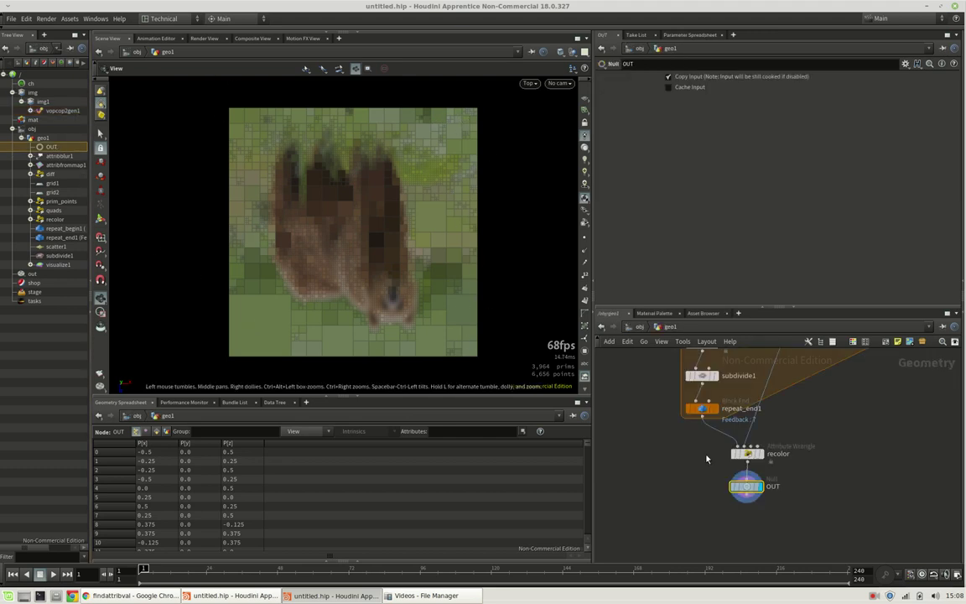
pyautogui.moveTo(751, 486); pyautogui.dragTo(749, 512)
pyautogui.press('Tab')
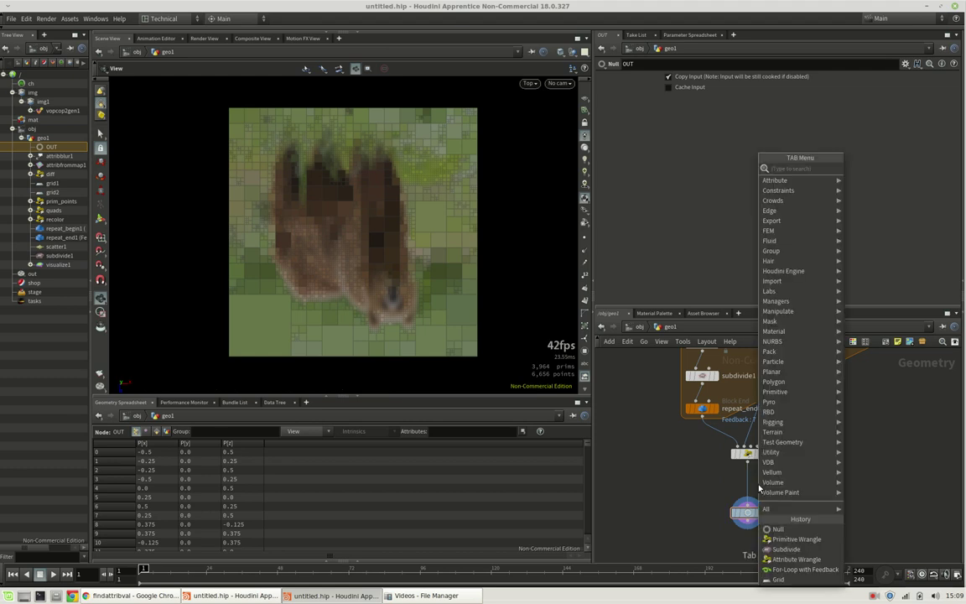
pyautogui.write('uv')
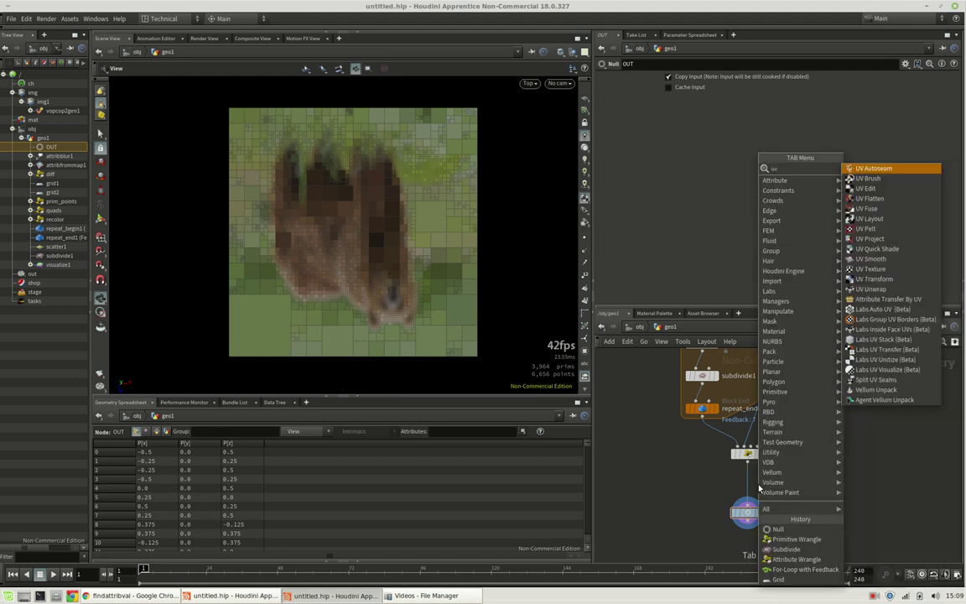
pyautogui.write('te')
pyautogui.press('Return')
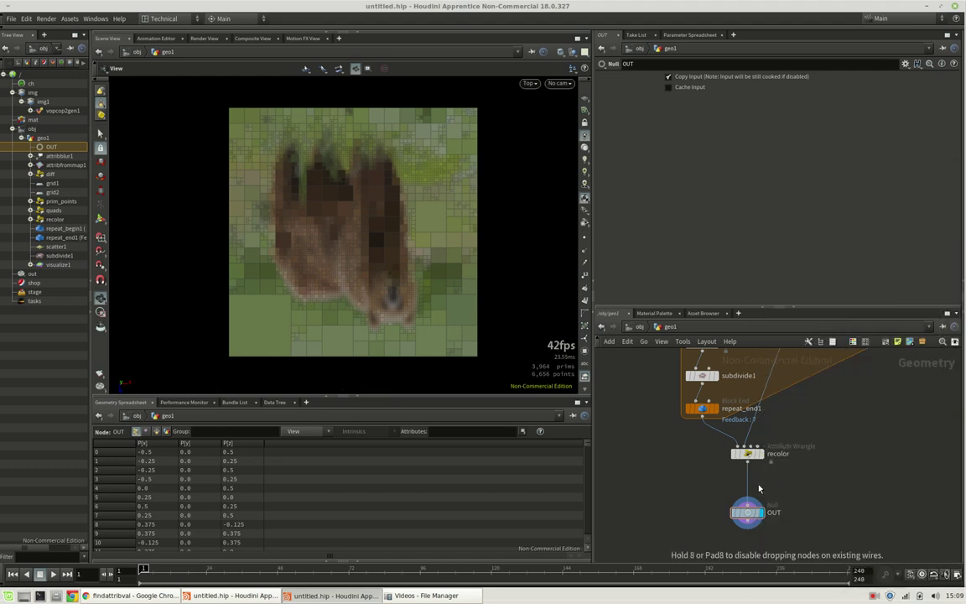
pyautogui.click(747, 486)
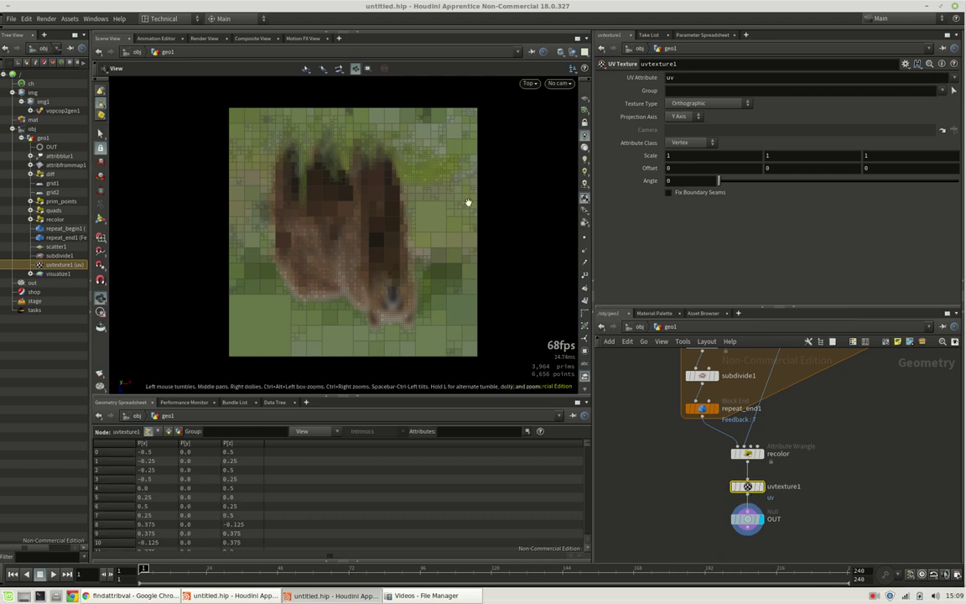
# Step: Inspect the quads' UVs in the UV view, return to the Top view and select the OUT node
pyautogui.hotkey('space', '5')
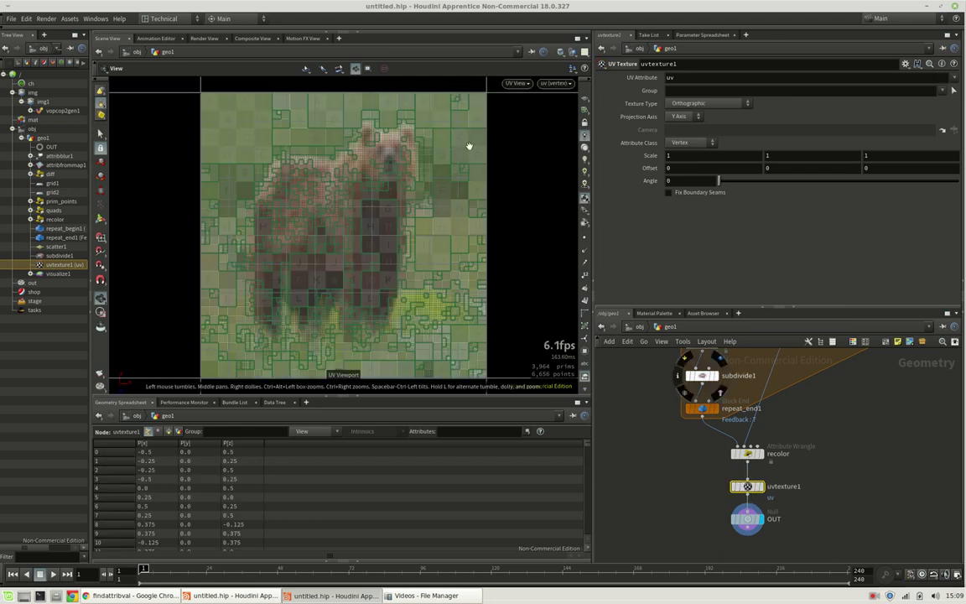
pyautogui.hotkey('space', '1')
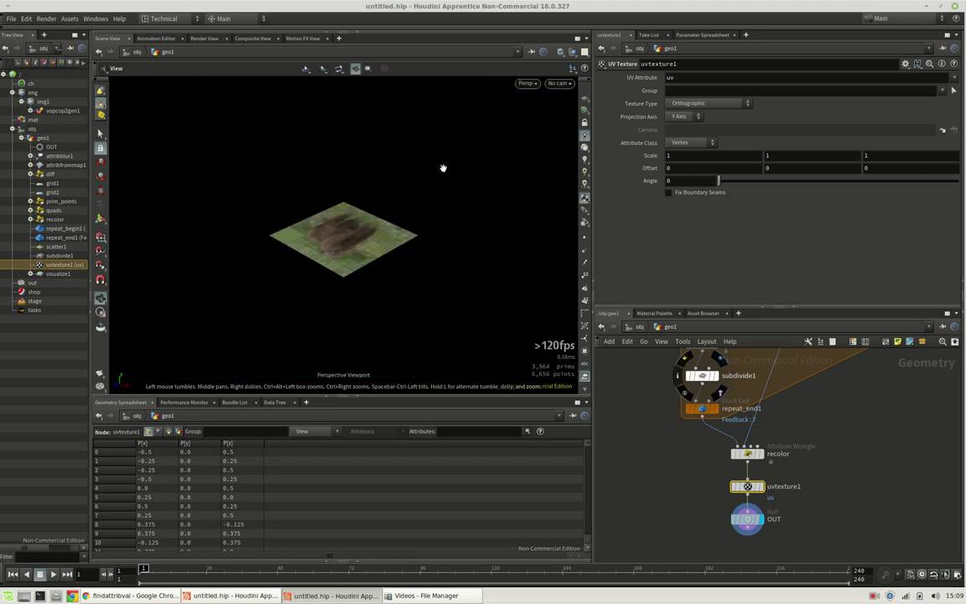
pyautogui.hotkey('space', '2')
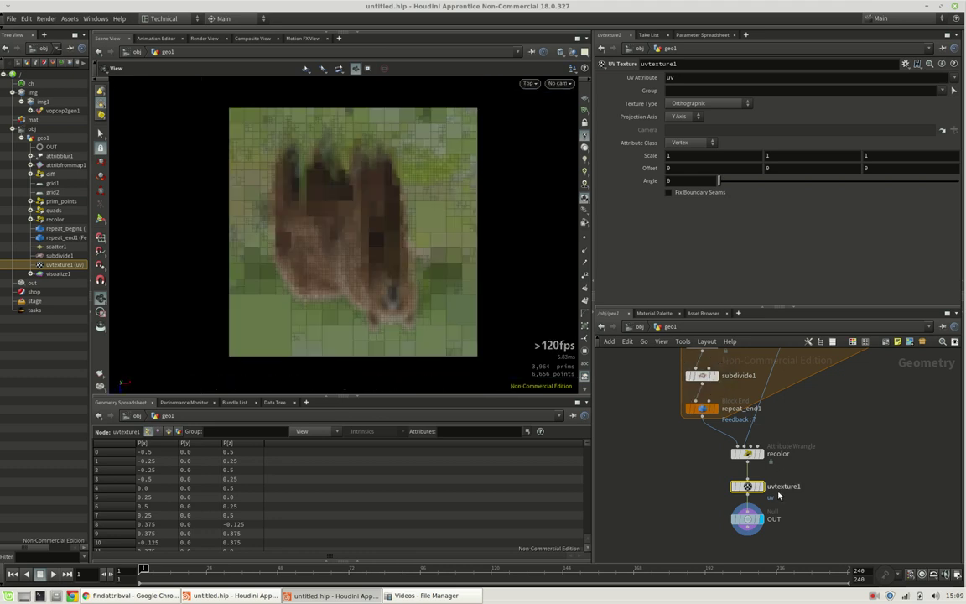
pyautogui.click(747, 519)
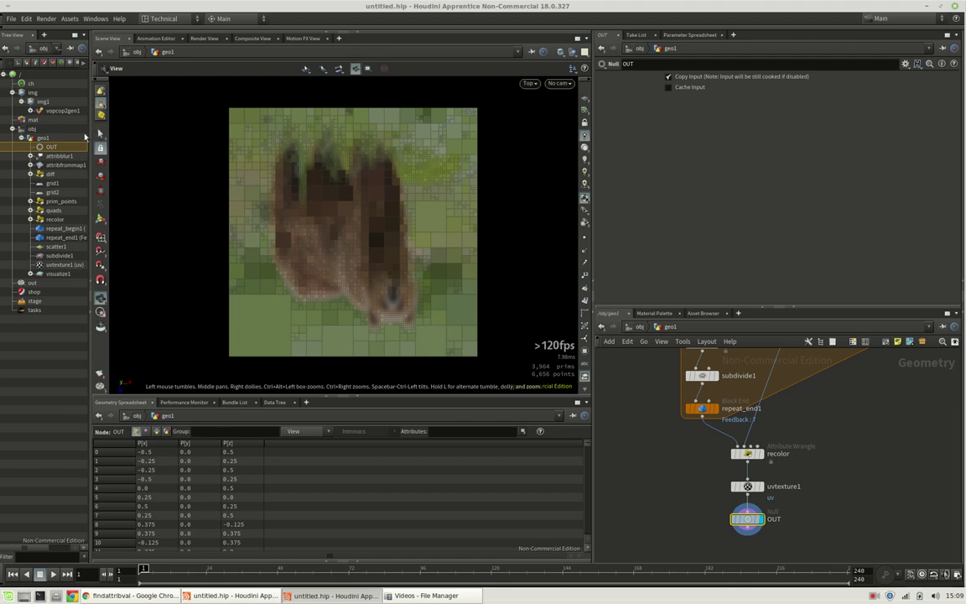
# Step: In snippet1 of vopcop2gen1, write the first code line vector img_pos = set(X, Y, 0.0);
pyautogui.click(62, 111)
pyautogui.moveTo(751, 437)
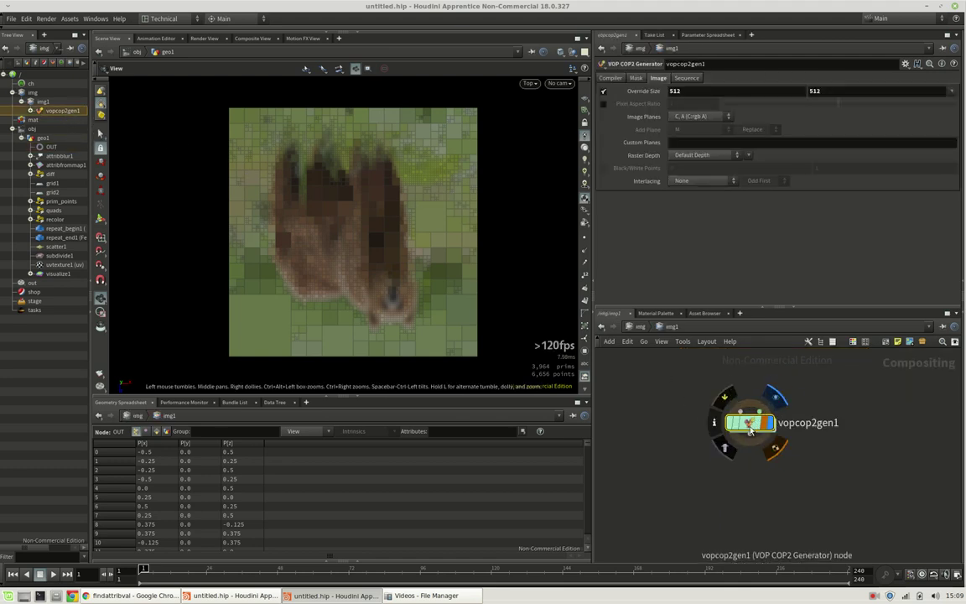
pyautogui.doubleClick(749, 428)
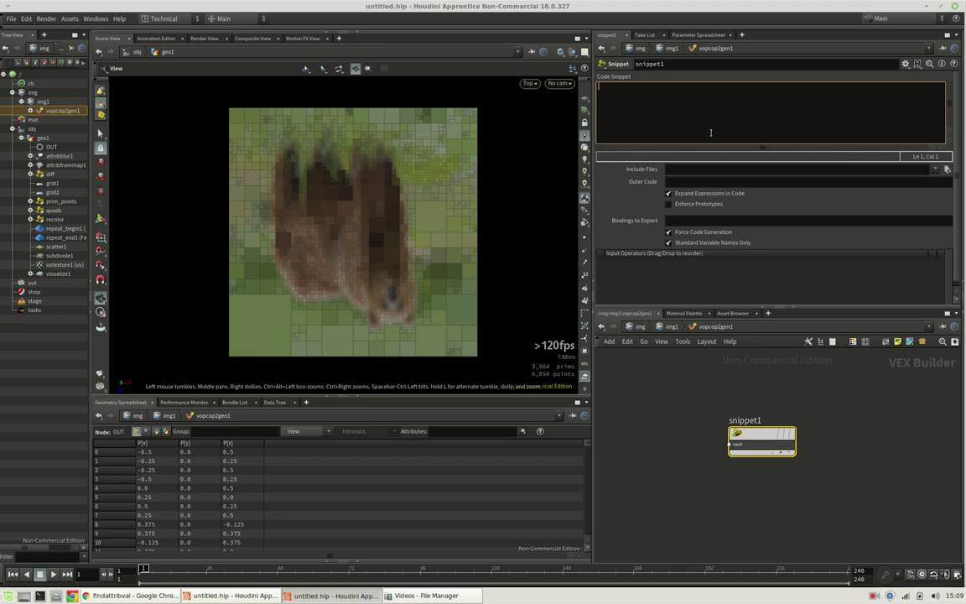
pyautogui.write('vector img_pos = set')
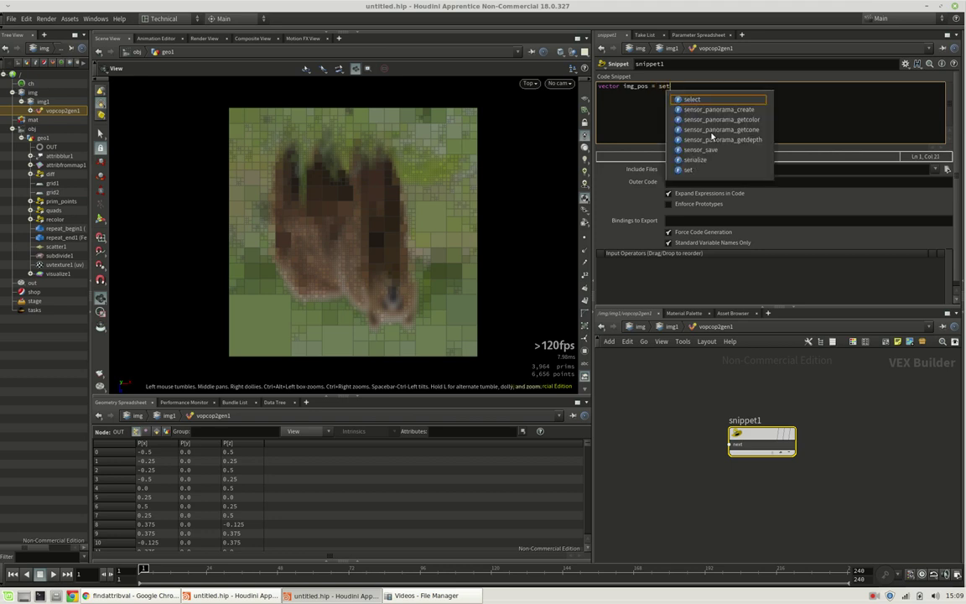
pyautogui.write('(X);')
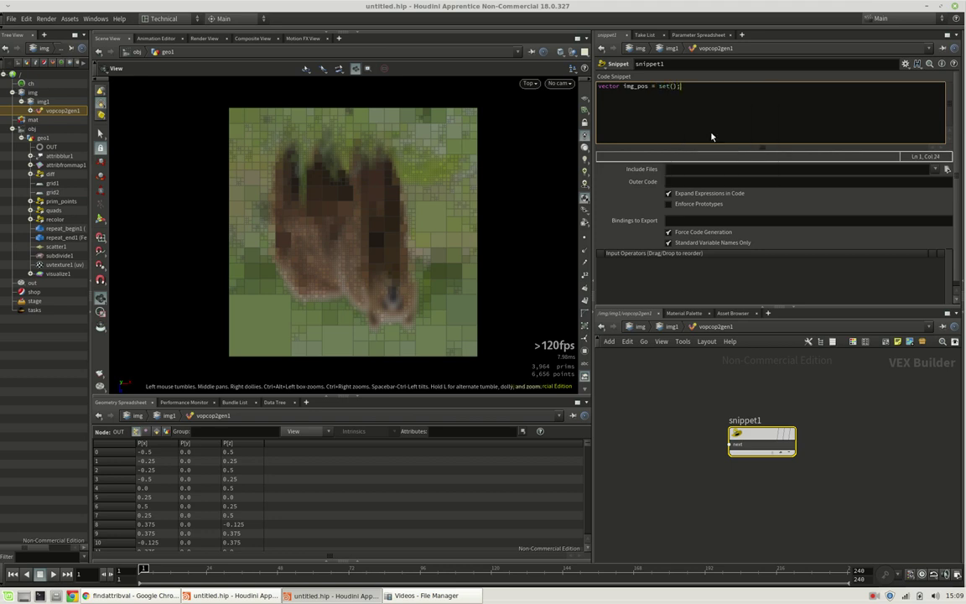
pyautogui.press('Left')
pyautogui.press('Left')
pyautogui.write('X, Y, 0.0')
pyautogui.click(732, 78)
pyautogui.click(726, 87)
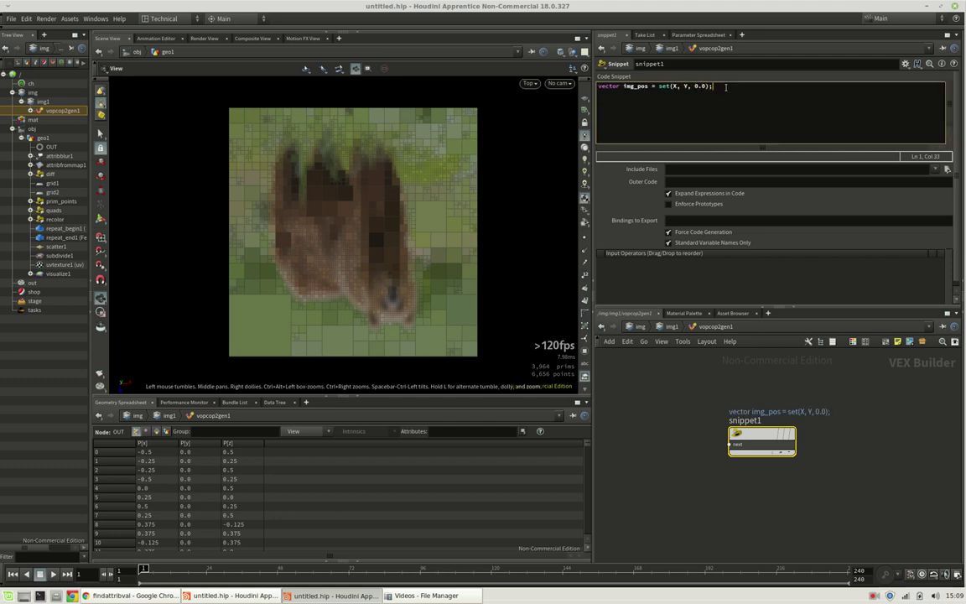
# Step: After a blank line, add the code line vector clr = img_pos; to snippet1
pyautogui.press('Return')
pyautogui.press('Return')
pyautogui.write('vect')
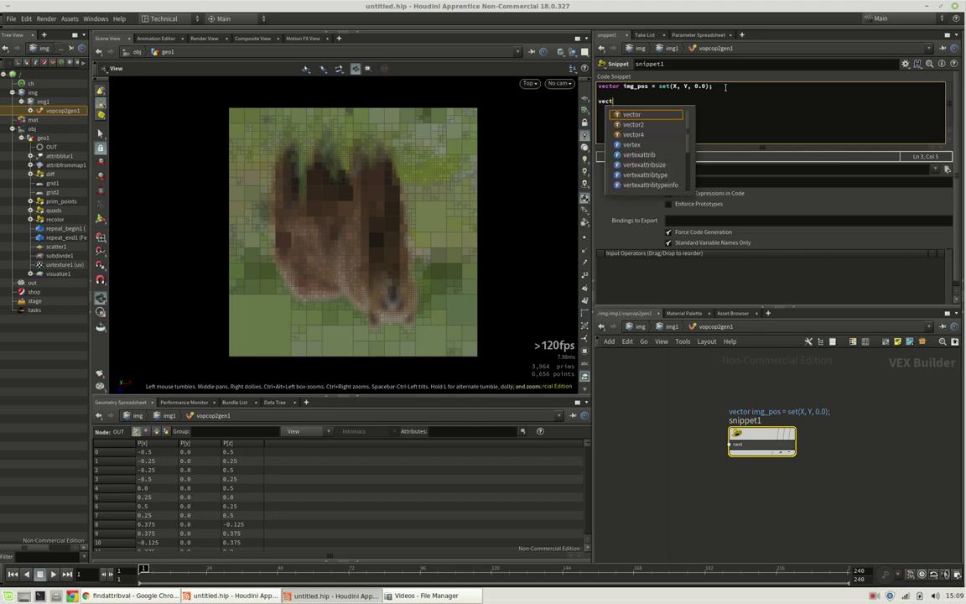
pyautogui.write('or clr')
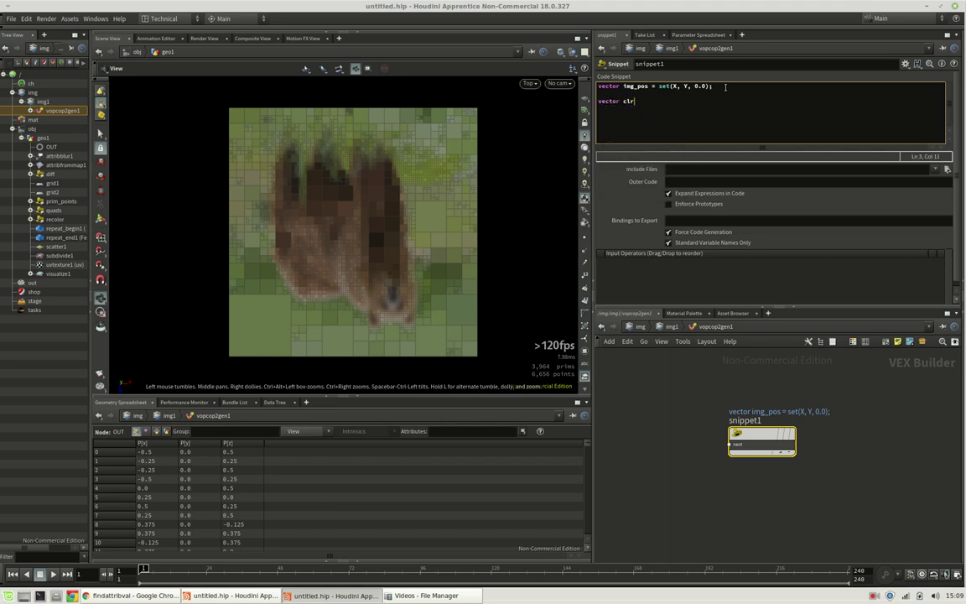
pyautogui.write(' = img_pos;')
# Step: After a blank line, add the code line assign(R, G, B, clr); to snippet1 and show the result in the Composite View
pyautogui.press('Return')
pyautogui.press('Return')
pyautogui.write('assign(')
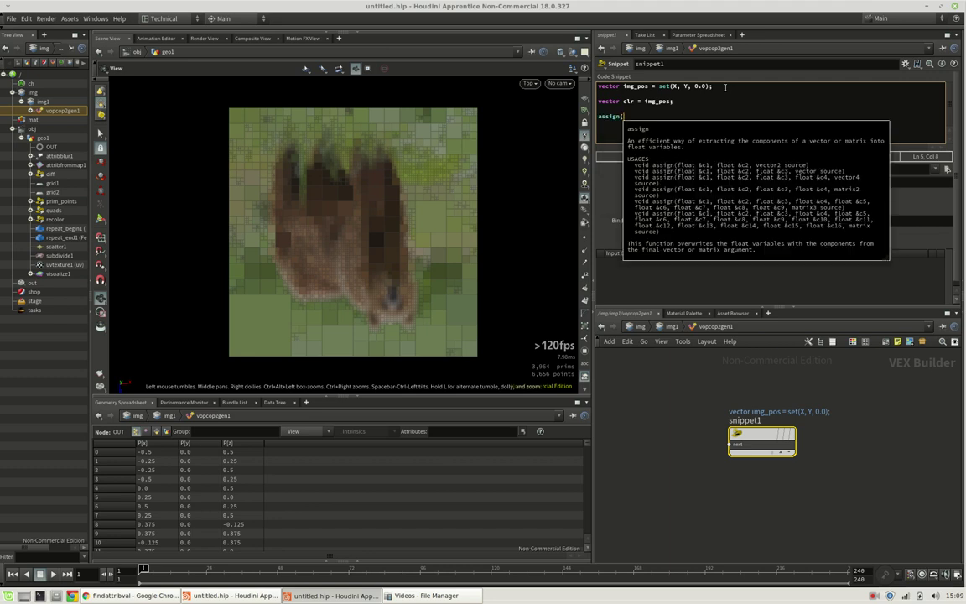
pyautogui.write('R, G, B')
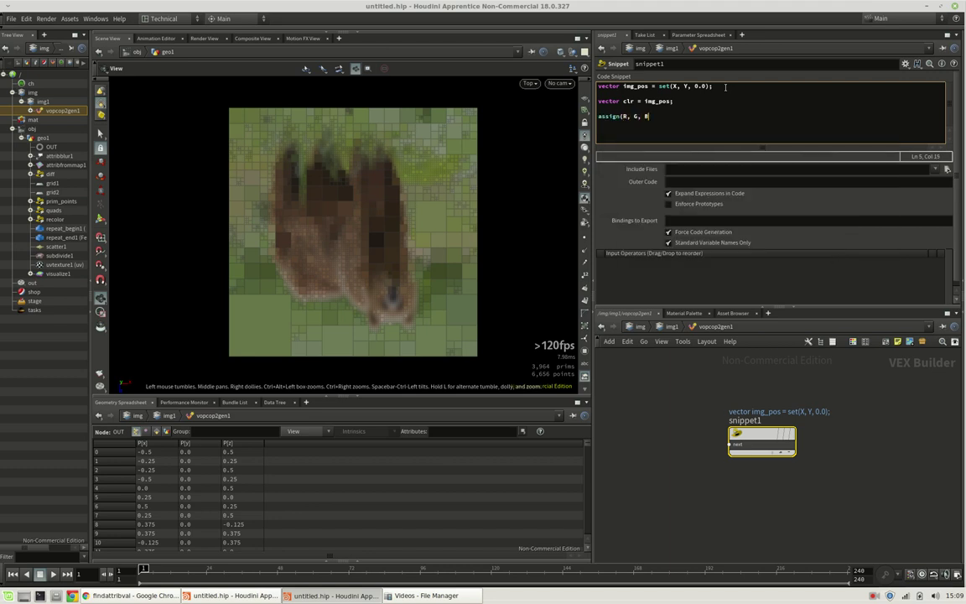
pyautogui.write(', clr);')
pyautogui.click(242, 38)
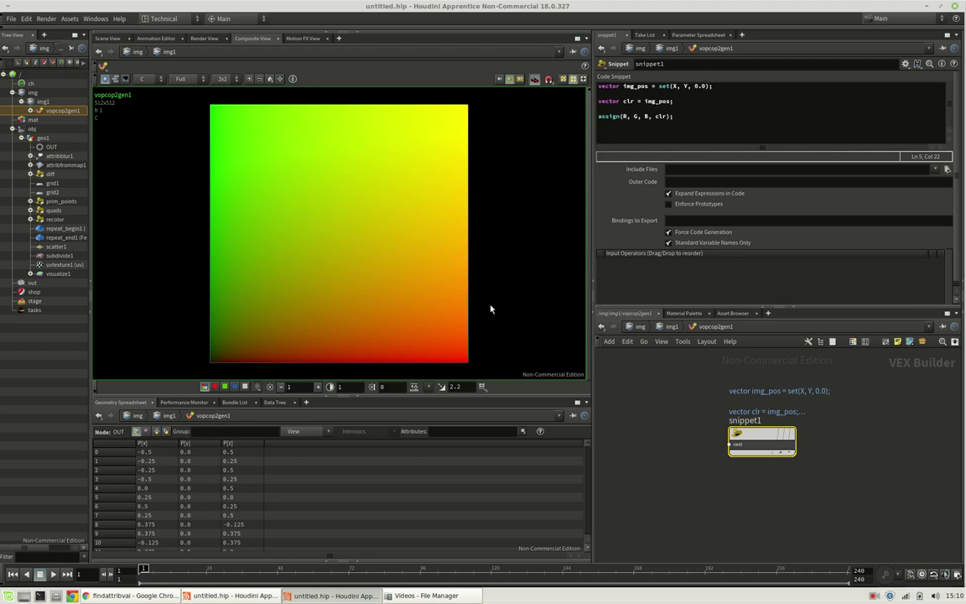
# Step: In snippet1's second code line, replace img_pos so it reads vector clr = uvsample(geo, 'Cd', 'uv', img_pos); and apply the code
pyautogui.click(725, 87)
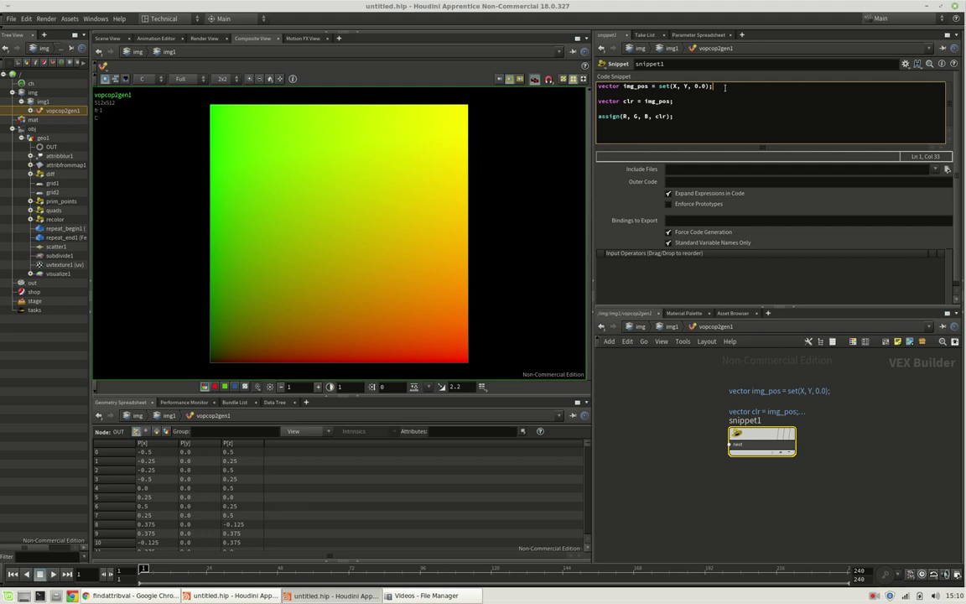
pyautogui.press('Down')
pyautogui.press('Down')
pyautogui.press('Left')
pyautogui.hotkey('shift', 'Left')
pyautogui.hotkey('shift', 'Left')
pyautogui.hotkey('shift', 'Left')
pyautogui.hotkey('shift', 'Left')
pyautogui.hotkey('shift', 'Left')
pyautogui.hotkey('shift', 'Left')
pyautogui.hotkey('shift', 'Left')
pyautogui.write('uvsample(geo')
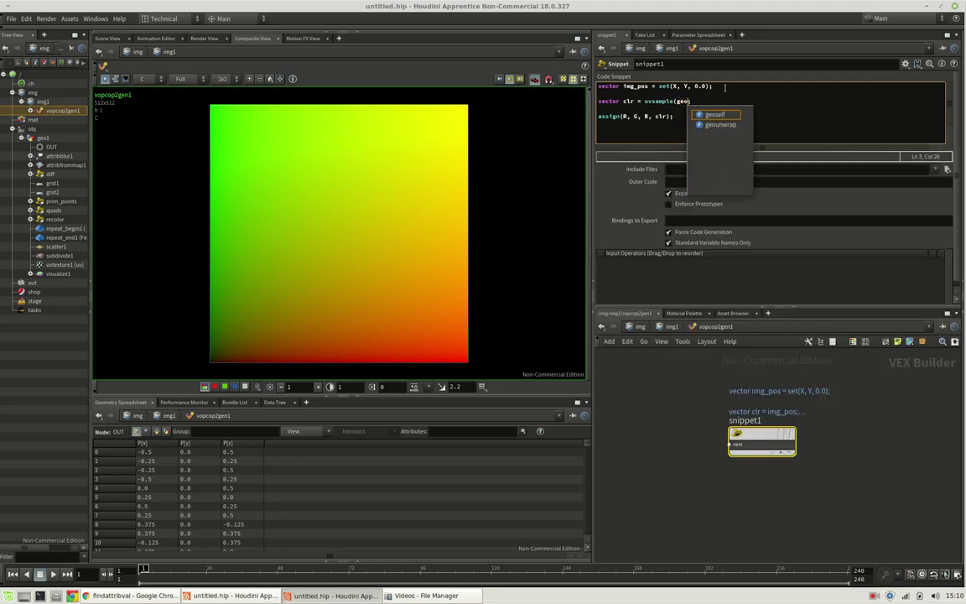
pyautogui.press('BackSpace')
pyautogui.press('BackSpace')
pyautogui.press('BackSpace')
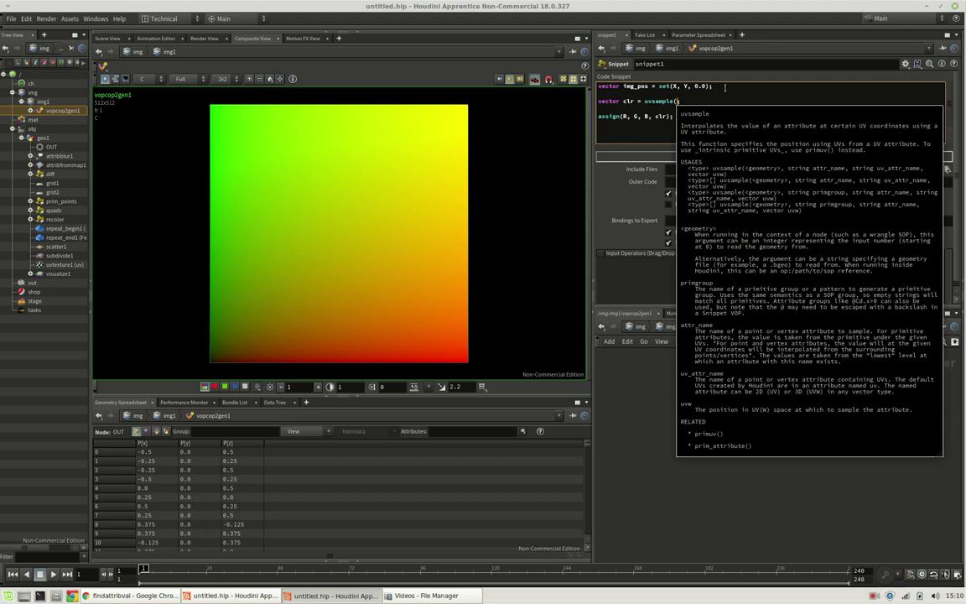
pyautogui.write("geo, 'C")
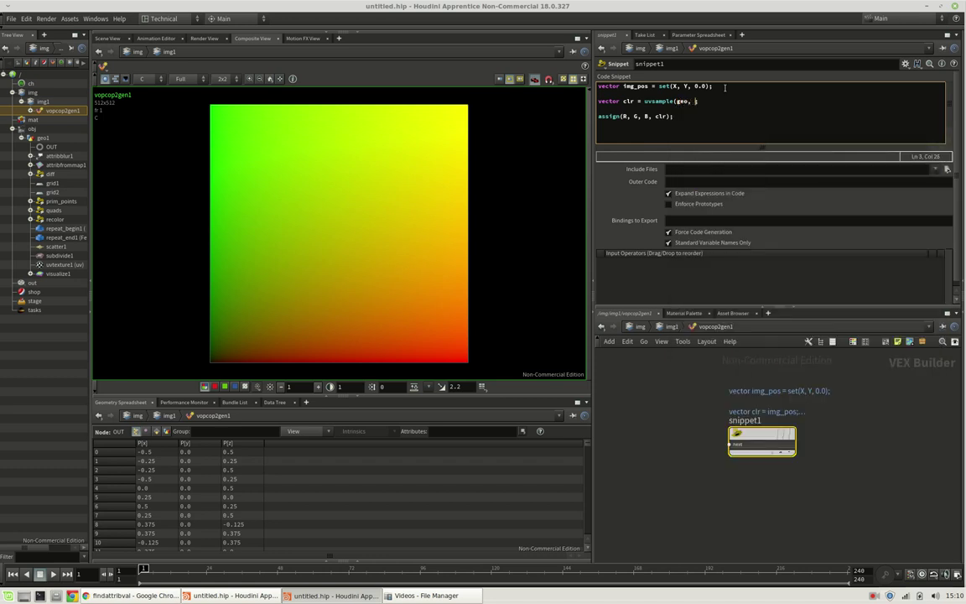
pyautogui.write("d', 'uv")
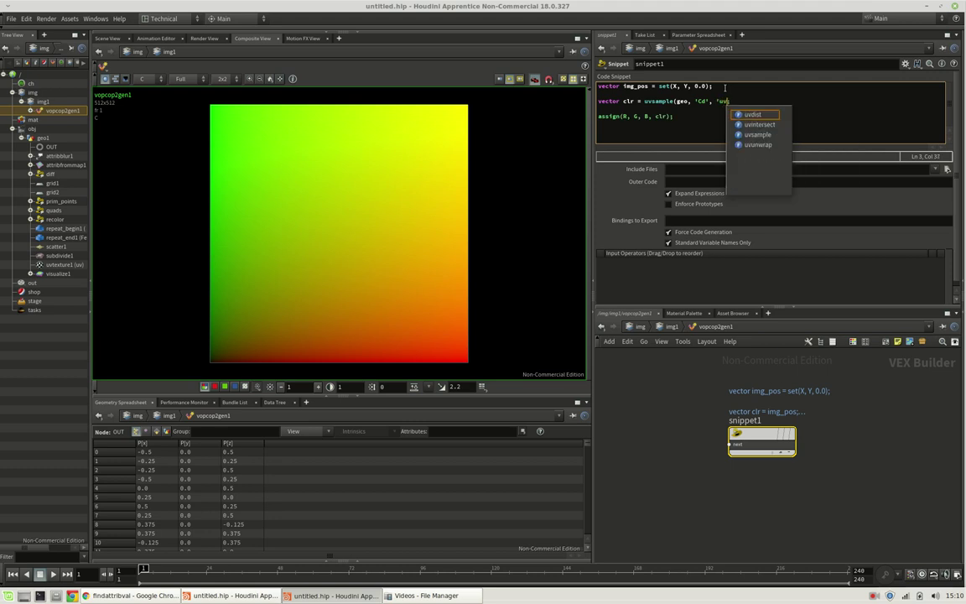
pyautogui.write("'")
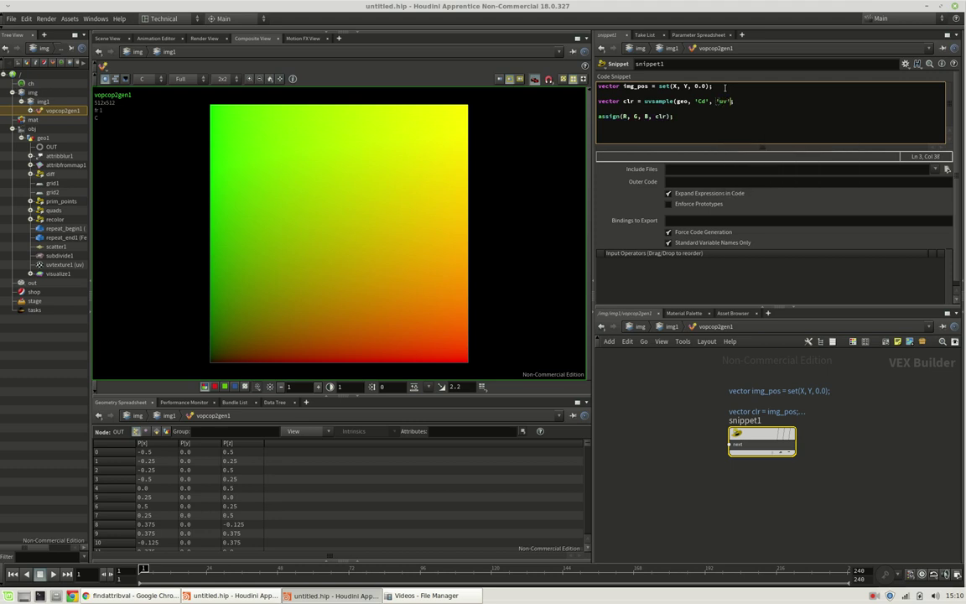
pyautogui.write(', img_pos)')
pyautogui.hotkey('ctrl', 'Return')
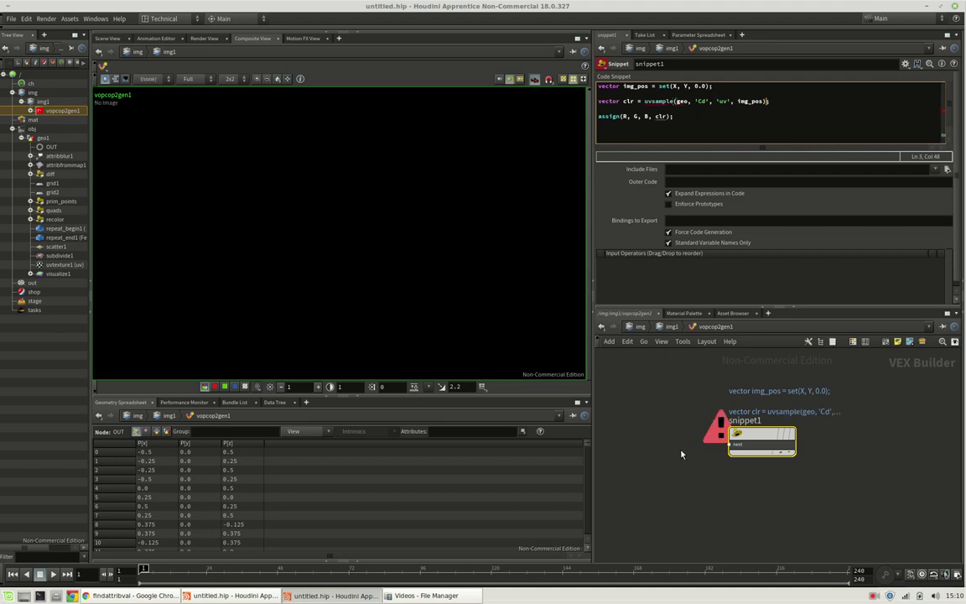
# Step: Add a Parameter node with the name geo and label Geo, and wire its geo output into snippet1
pyautogui.press('Tab')
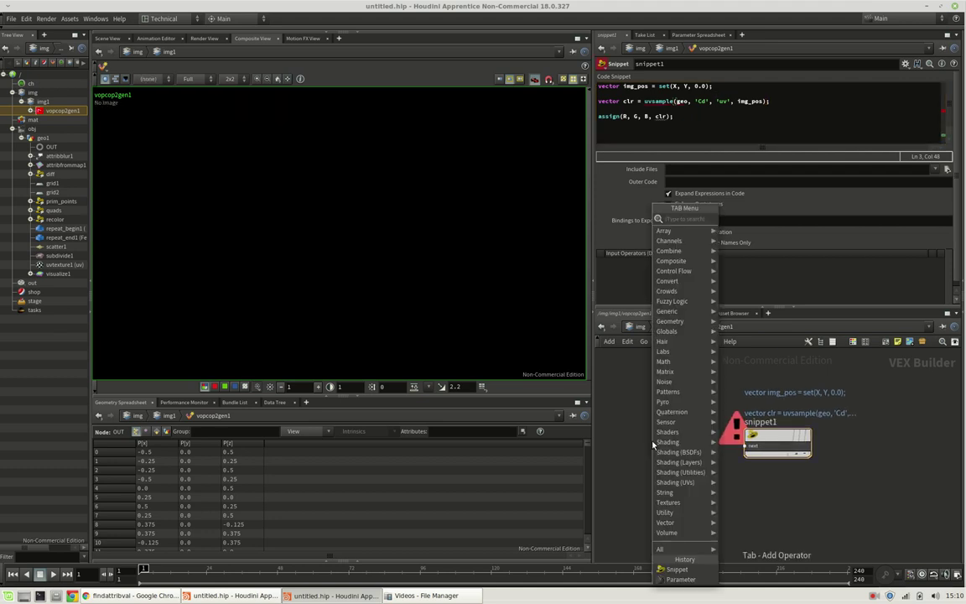
pyautogui.write('parm')
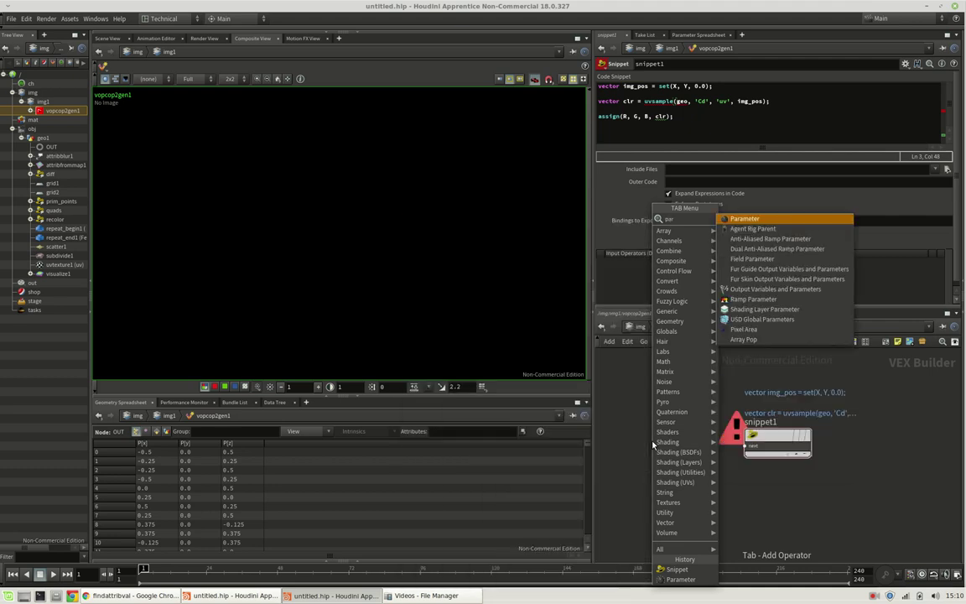
pyautogui.press('Return')
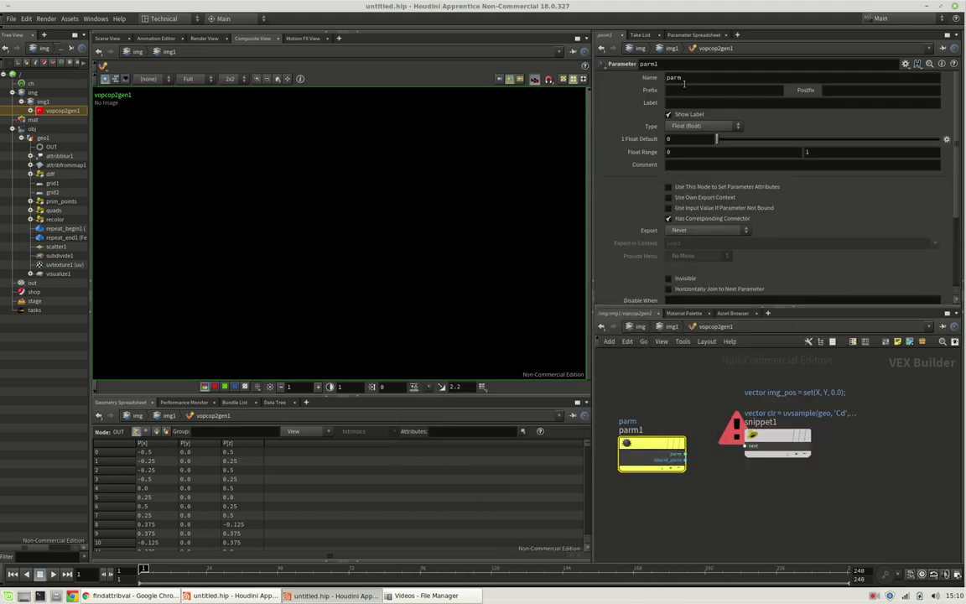
pyautogui.doubleClick(686, 77)
pyautogui.write('geo')
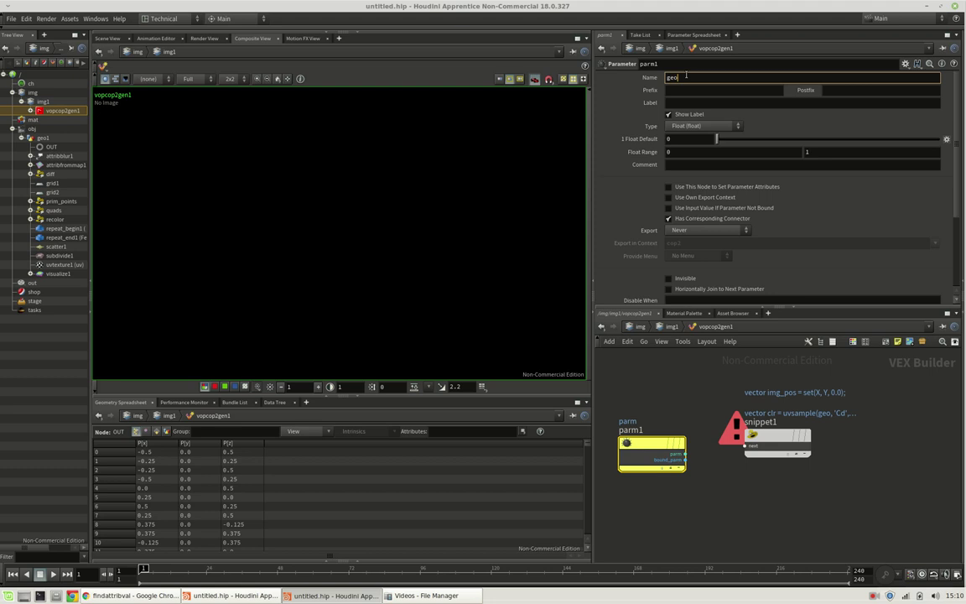
pyautogui.press('Tab')
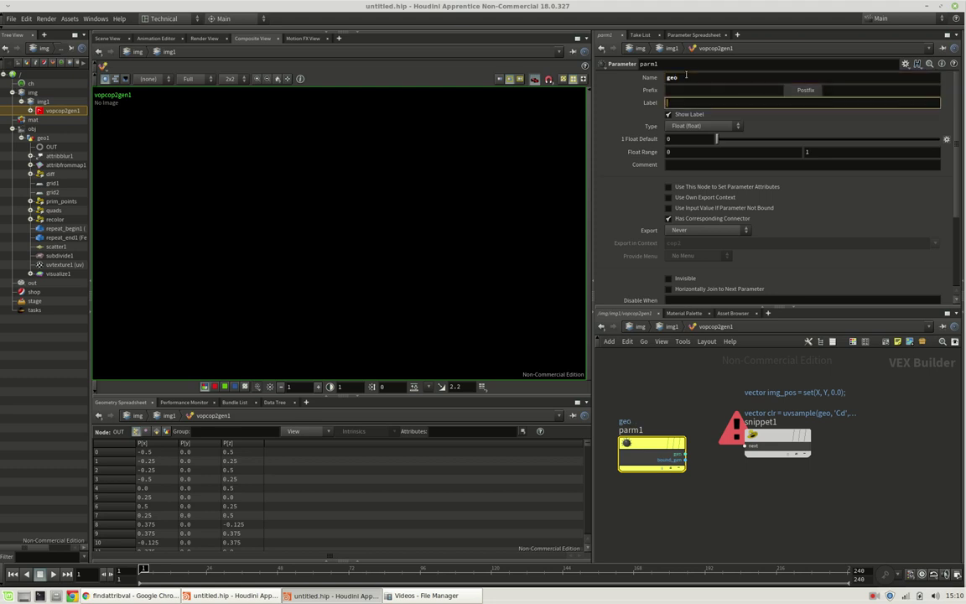
pyautogui.write('Geo')
pyautogui.press('Return')
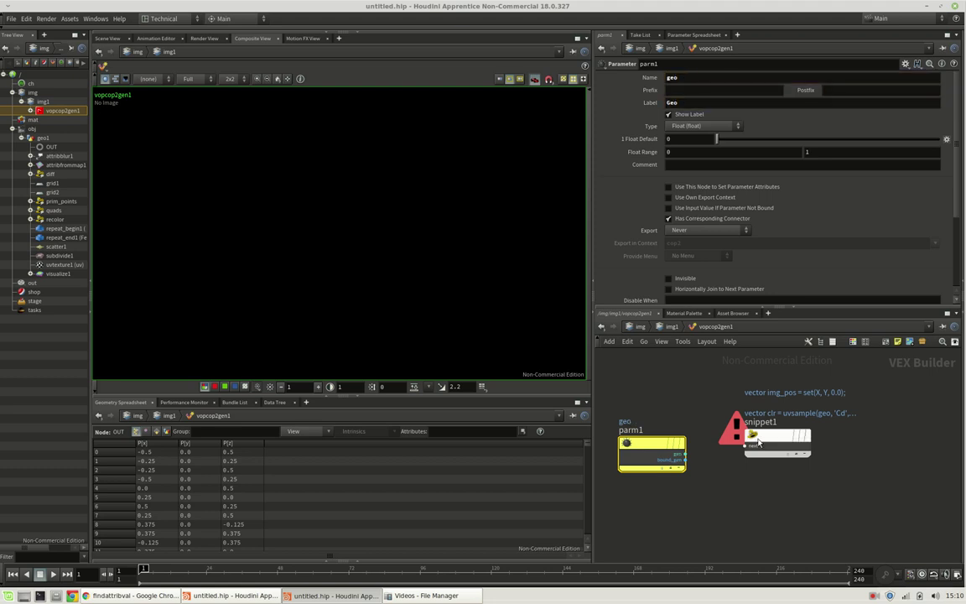
pyautogui.moveTo(685, 457); pyautogui.dragTo(756, 445)
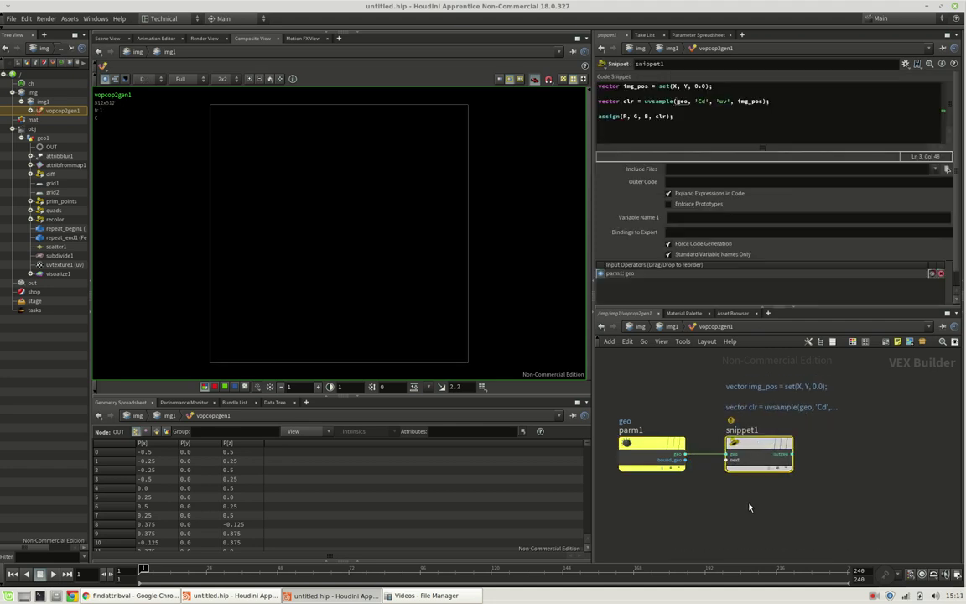
# Step: Check the Geo parameter on vopcop2gen1, return inside the node and set parm1's type to Geometry (string)
pyautogui.press('u')
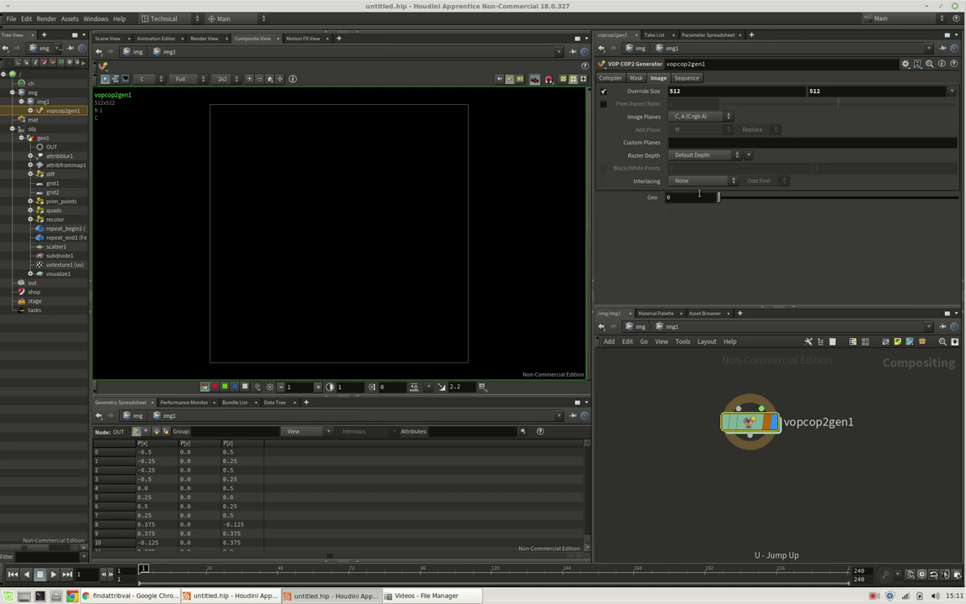
pyautogui.doubleClick(749, 422)
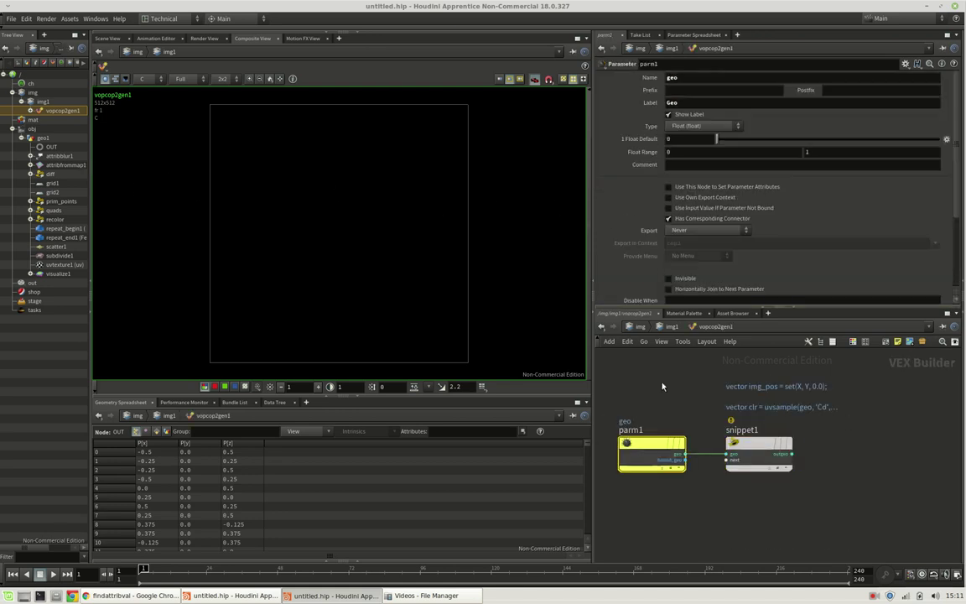
pyautogui.click(684, 125)
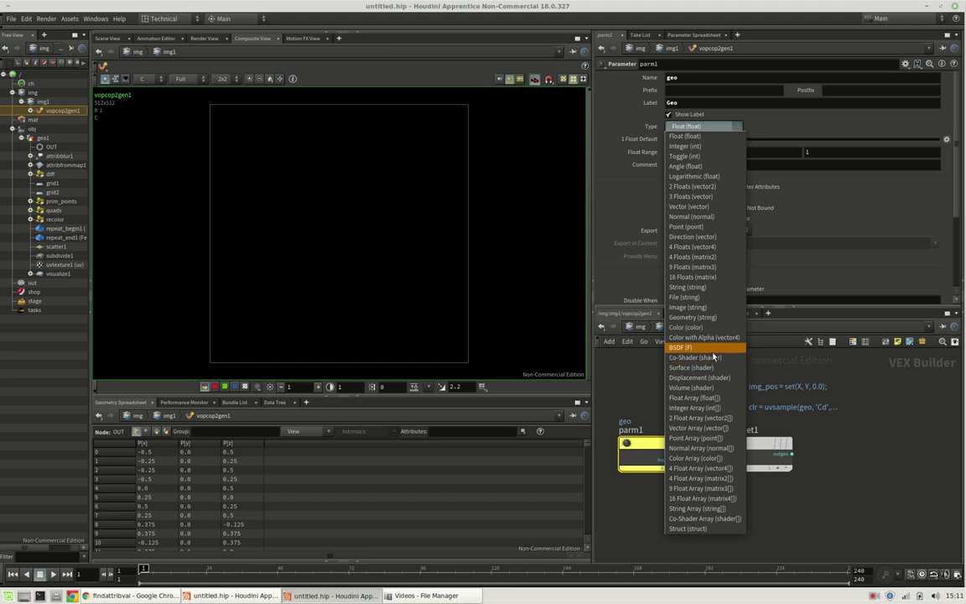
pyautogui.click(693, 317)
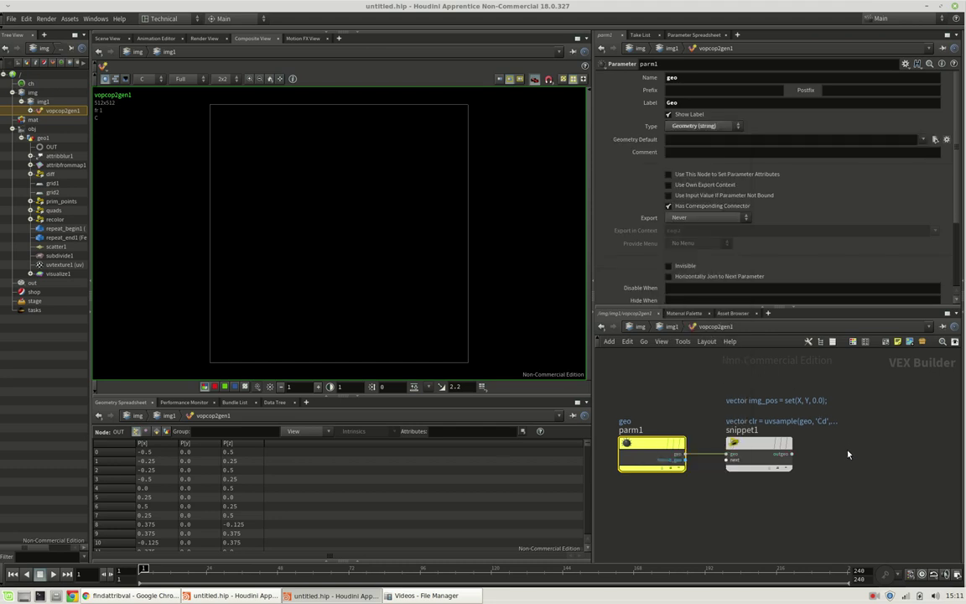
# Step: Back in img1, set vopcop2gen1's Geo parameter to op:/obj/geo1/OUT
pyautogui.press('u')
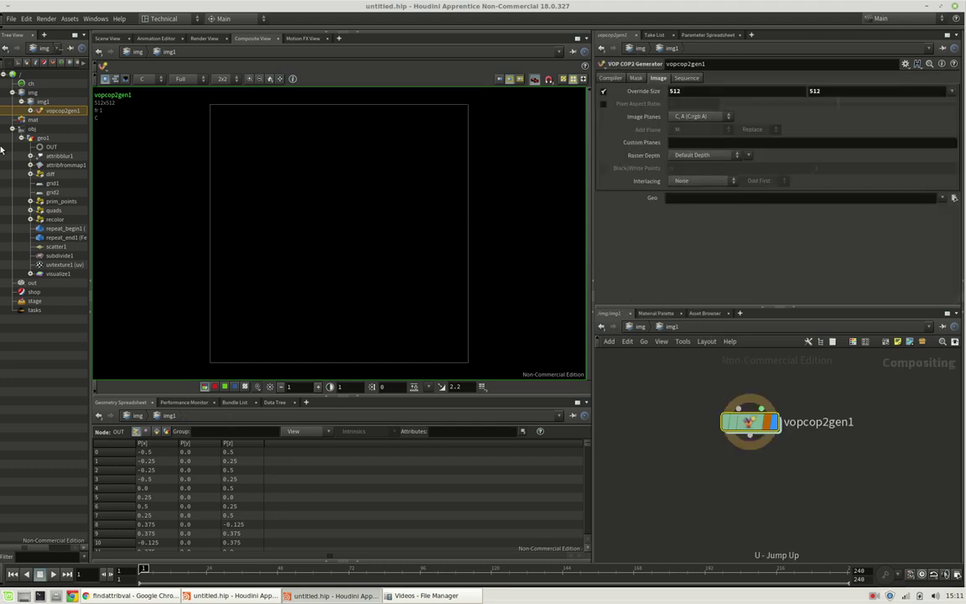
pyautogui.moveTo(46, 145); pyautogui.dragTo(693, 198)
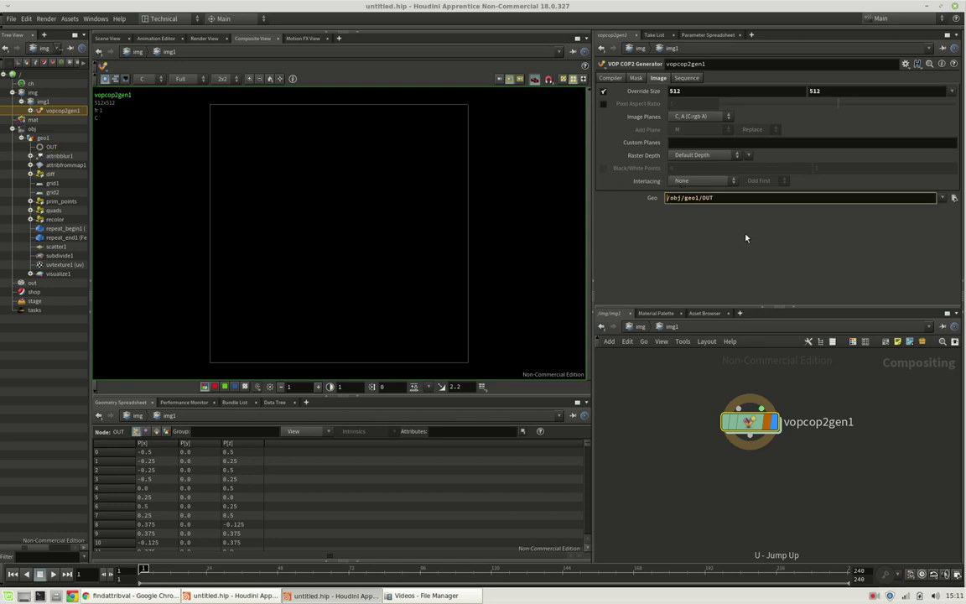
pyautogui.write('op:')
pyautogui.press('Return')
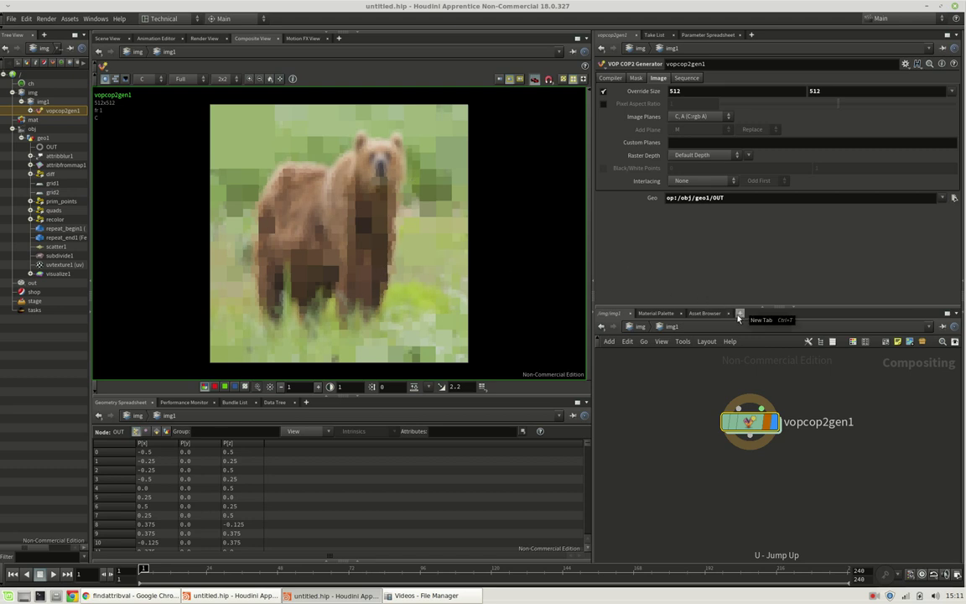
# Step: Review snippet1's finished code inside vopcop2gen1 and return to the img1 network
pyautogui.doubleClick(756, 425)
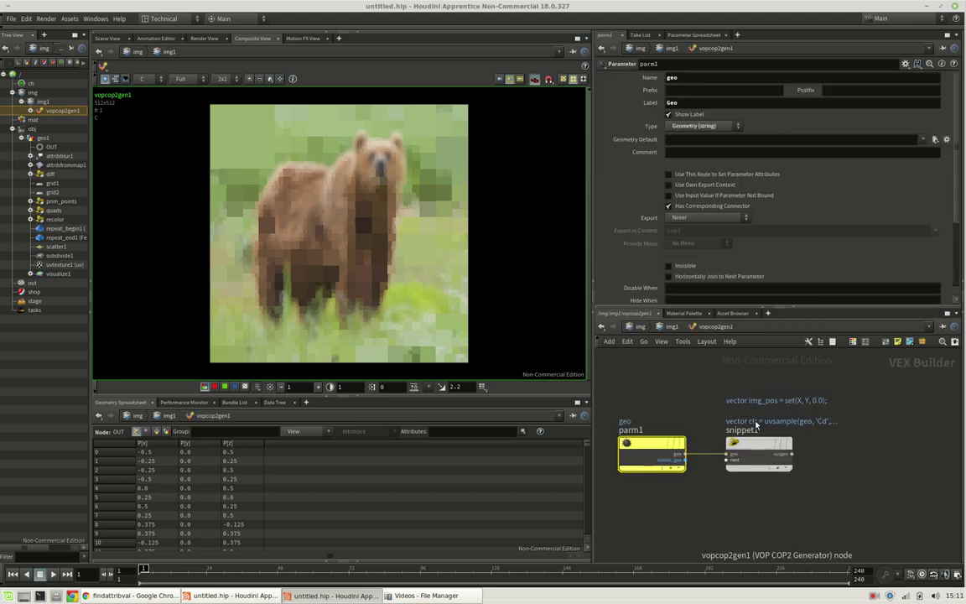
pyautogui.click(759, 449)
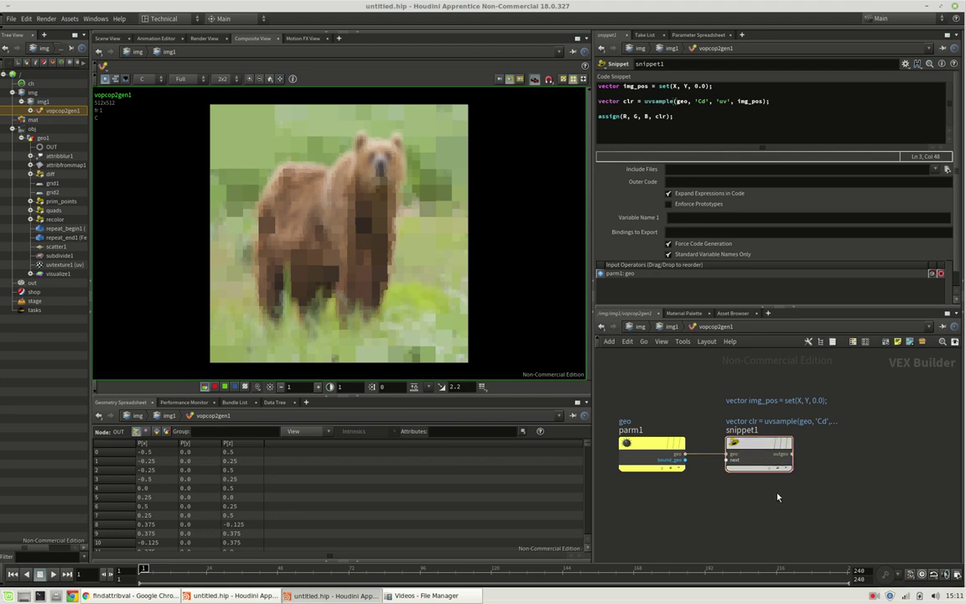
pyautogui.press('u')
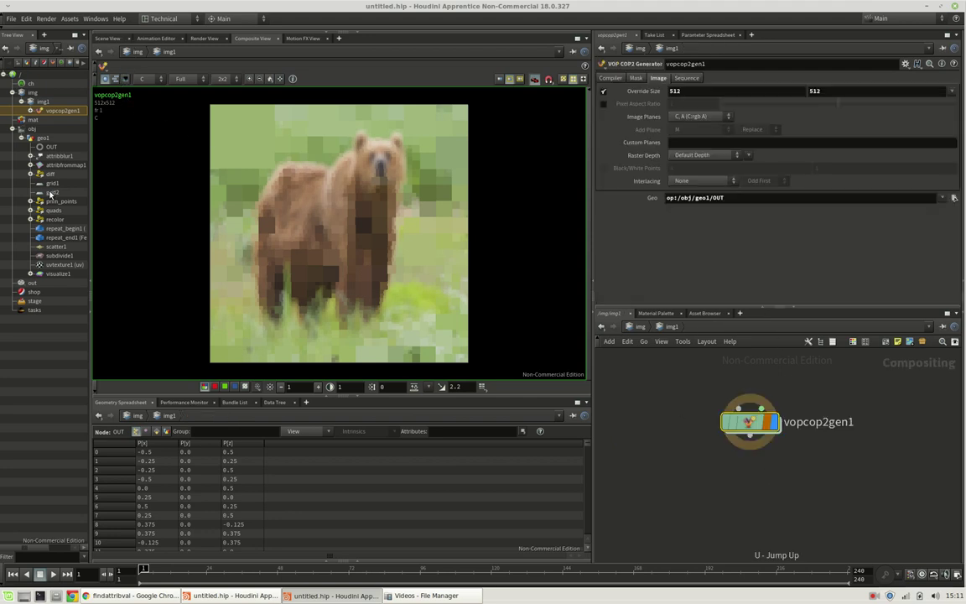
# Step: In geo1, try repeat_end1 with 3 iterations and set the iterations back to 7
pyautogui.click(47, 146)
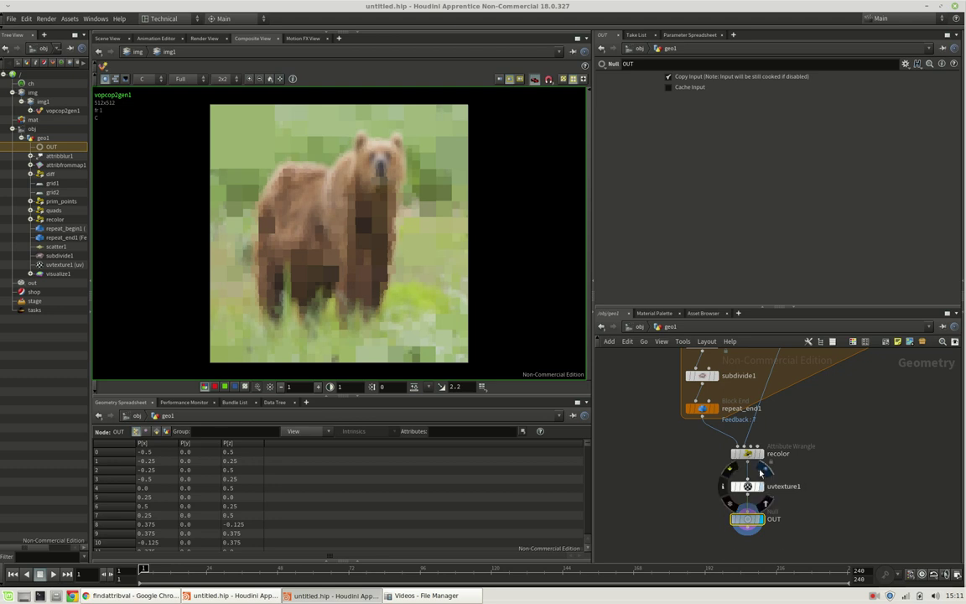
pyautogui.moveTo(824, 401); pyautogui.dragTo(797, 494, button='middle')
pyautogui.click(676, 502)
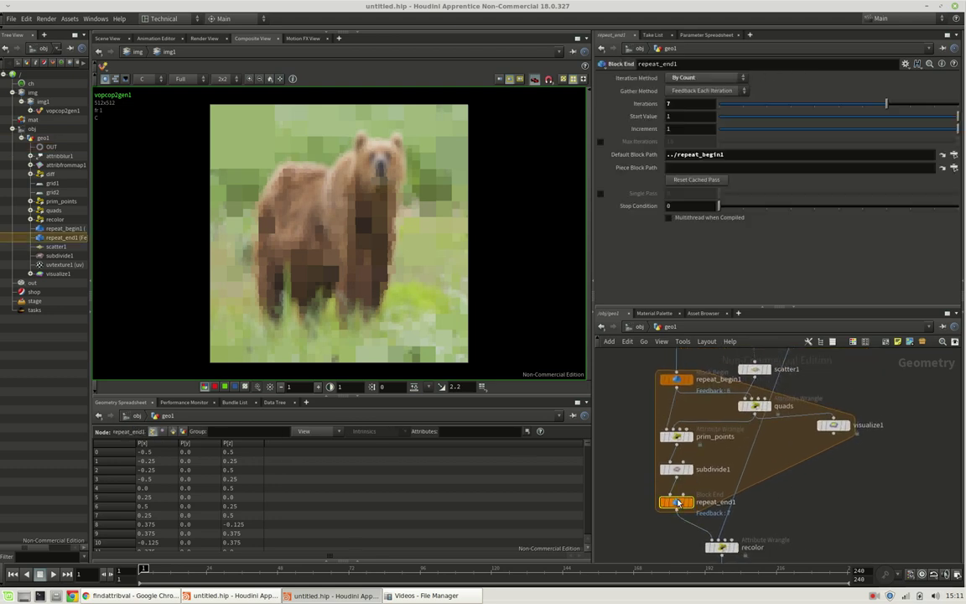
pyautogui.click(792, 104)
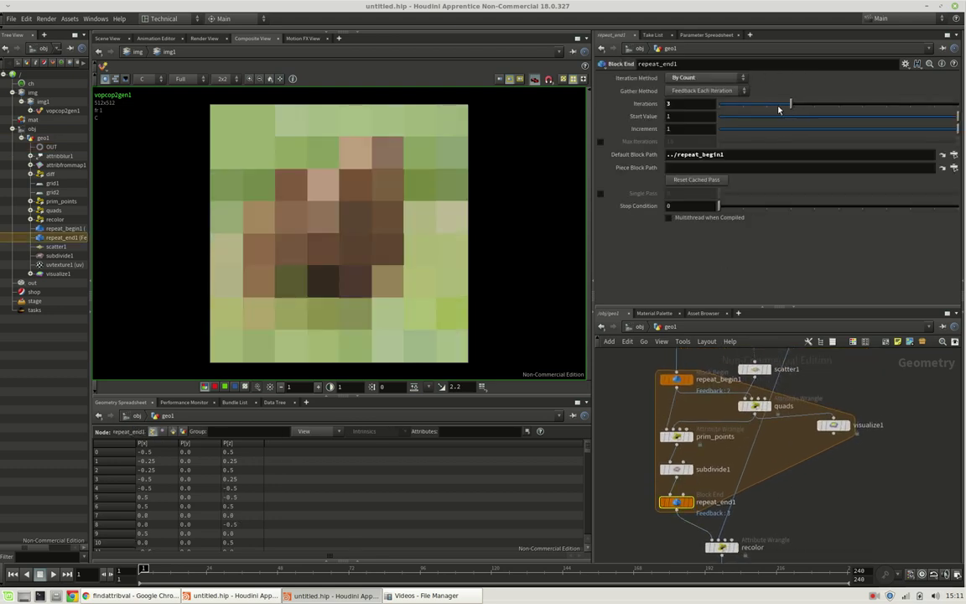
pyautogui.moveTo(779, 106); pyautogui.dragTo(886, 107)
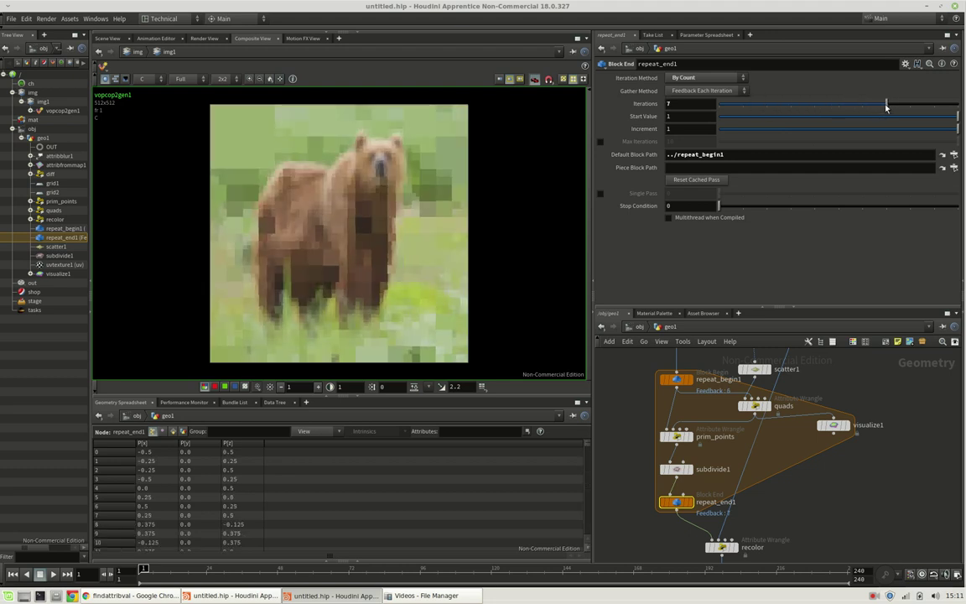
# Step: Set the Force Total Count of the scatter1 node to 200
pyautogui.click(755, 369)
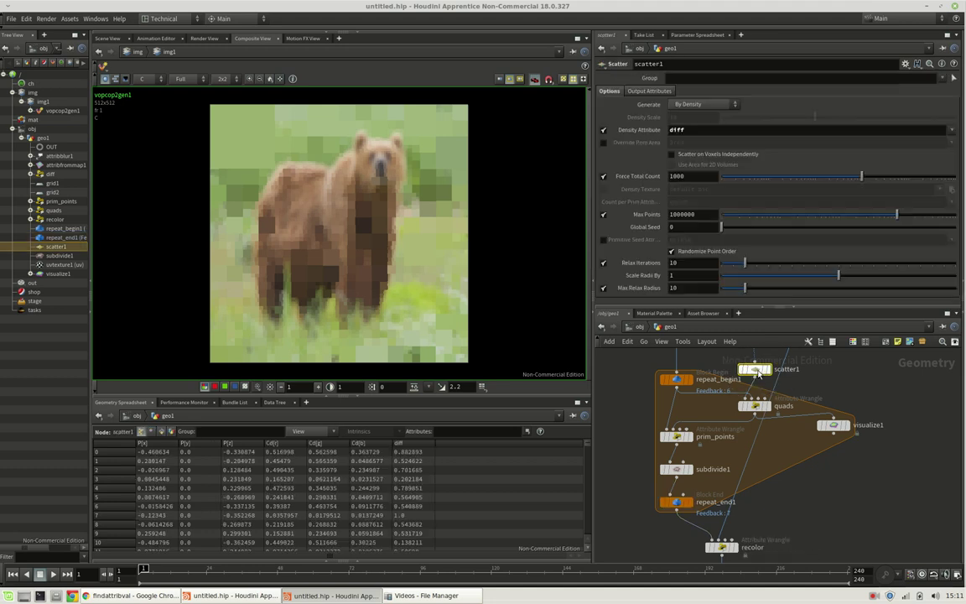
pyautogui.doubleClick(691, 174)
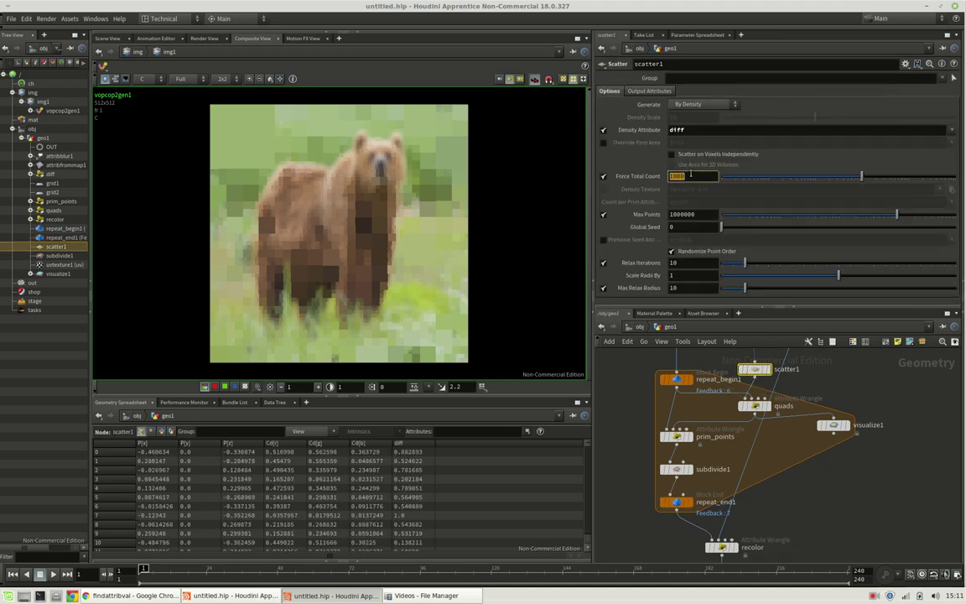
pyautogui.write('200')
pyautogui.press('Return')
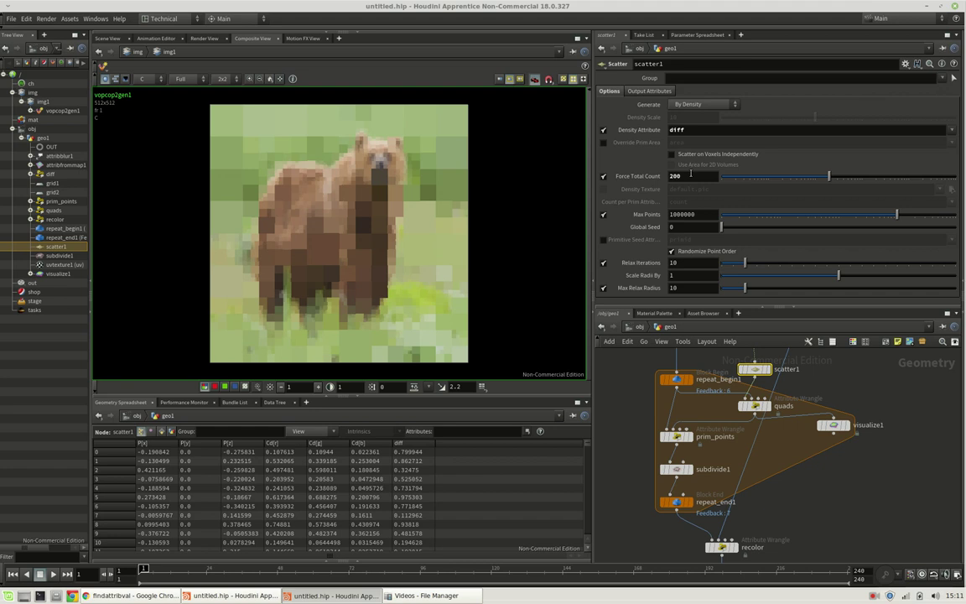
# Step: In the diff wrangle's Contrast ramp, move the upper point to position about 0.43 and the lower point to about 0.20
pyautogui.moveTo(849, 379); pyautogui.dragTo(864, 453, button='middle')
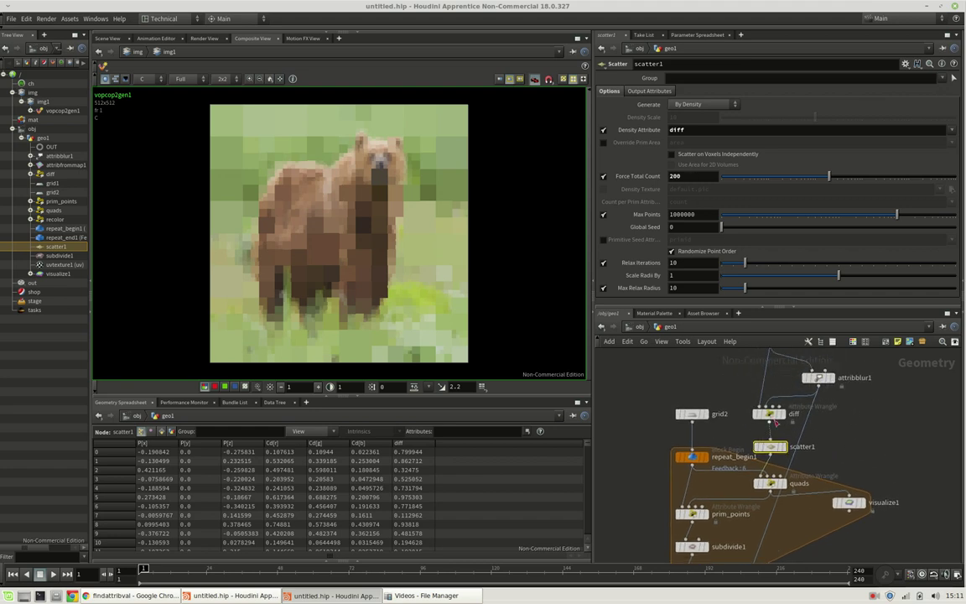
pyautogui.click(769, 417)
pyautogui.moveTo(697, 244); pyautogui.dragTo(767, 248)
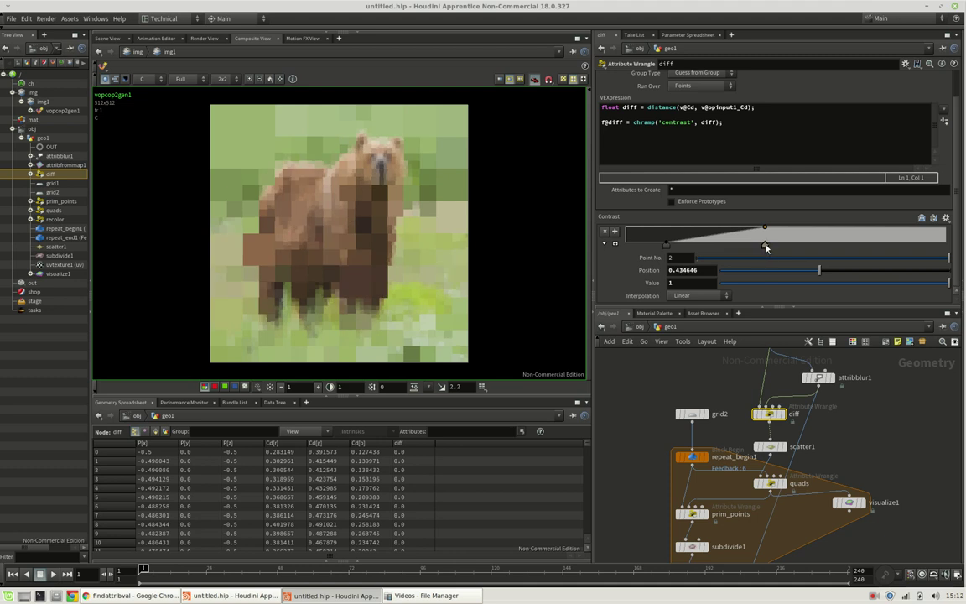
pyautogui.moveTo(667, 244); pyautogui.dragTo(691, 244)
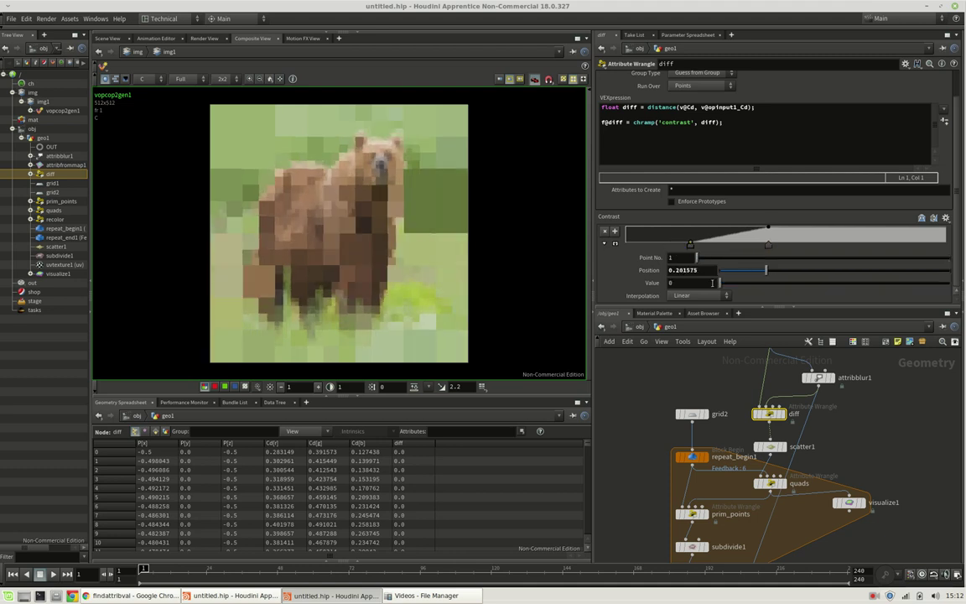